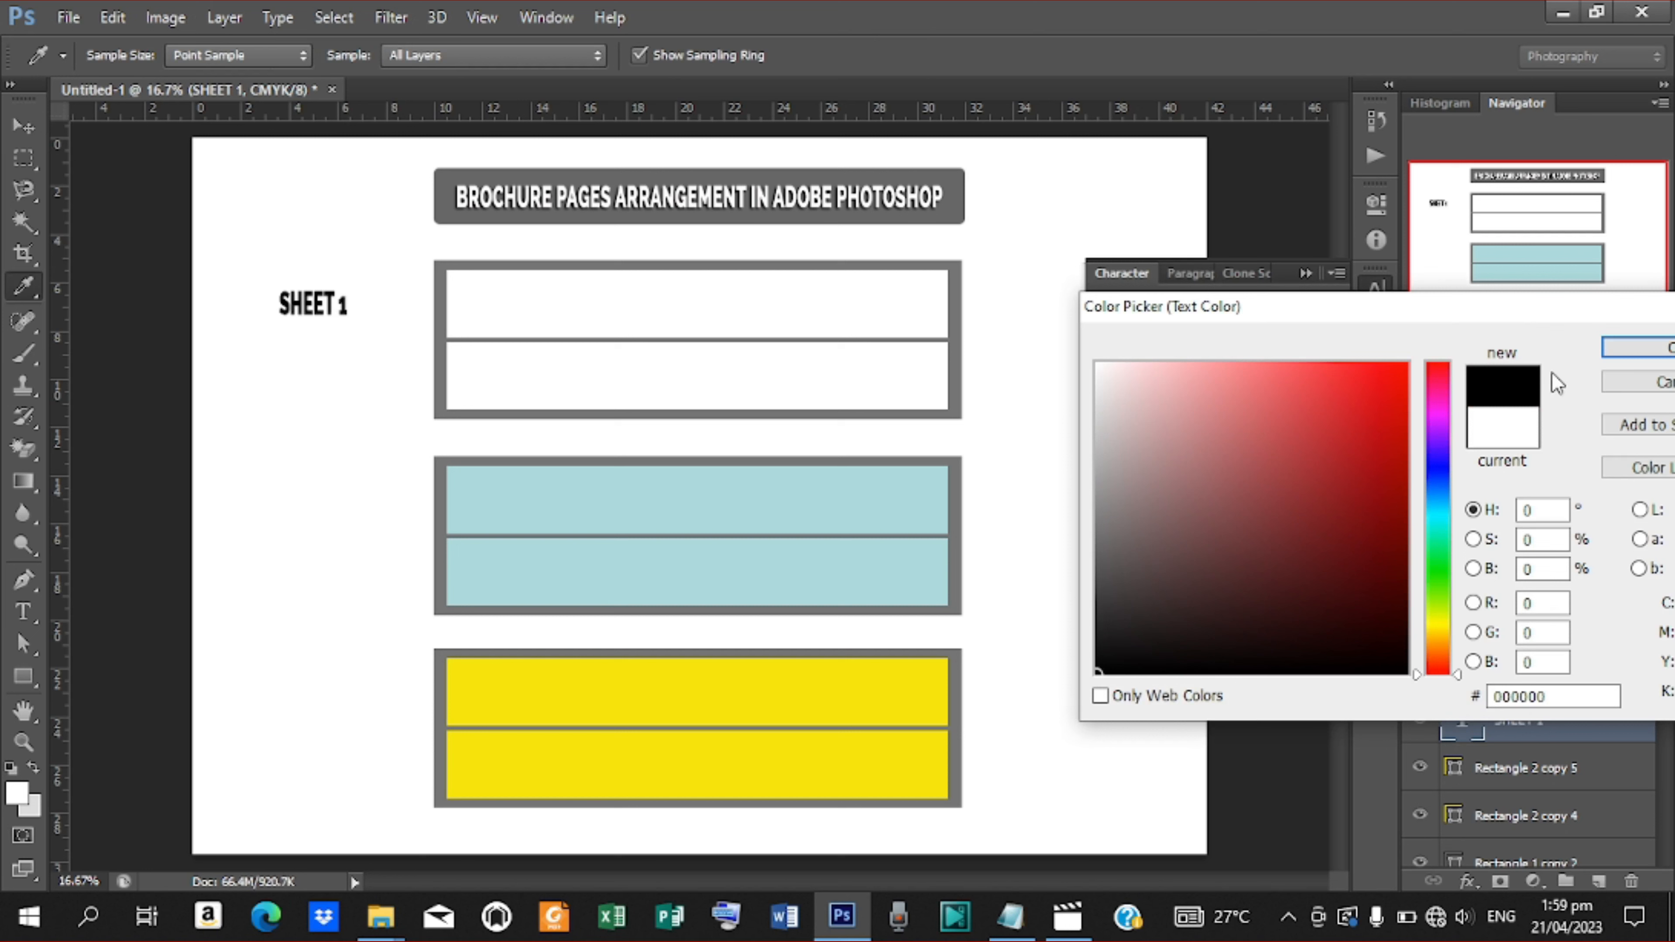
Set the SHEET 1 label's colour to black and its font to Arial Nova Bold
click(1627, 357)
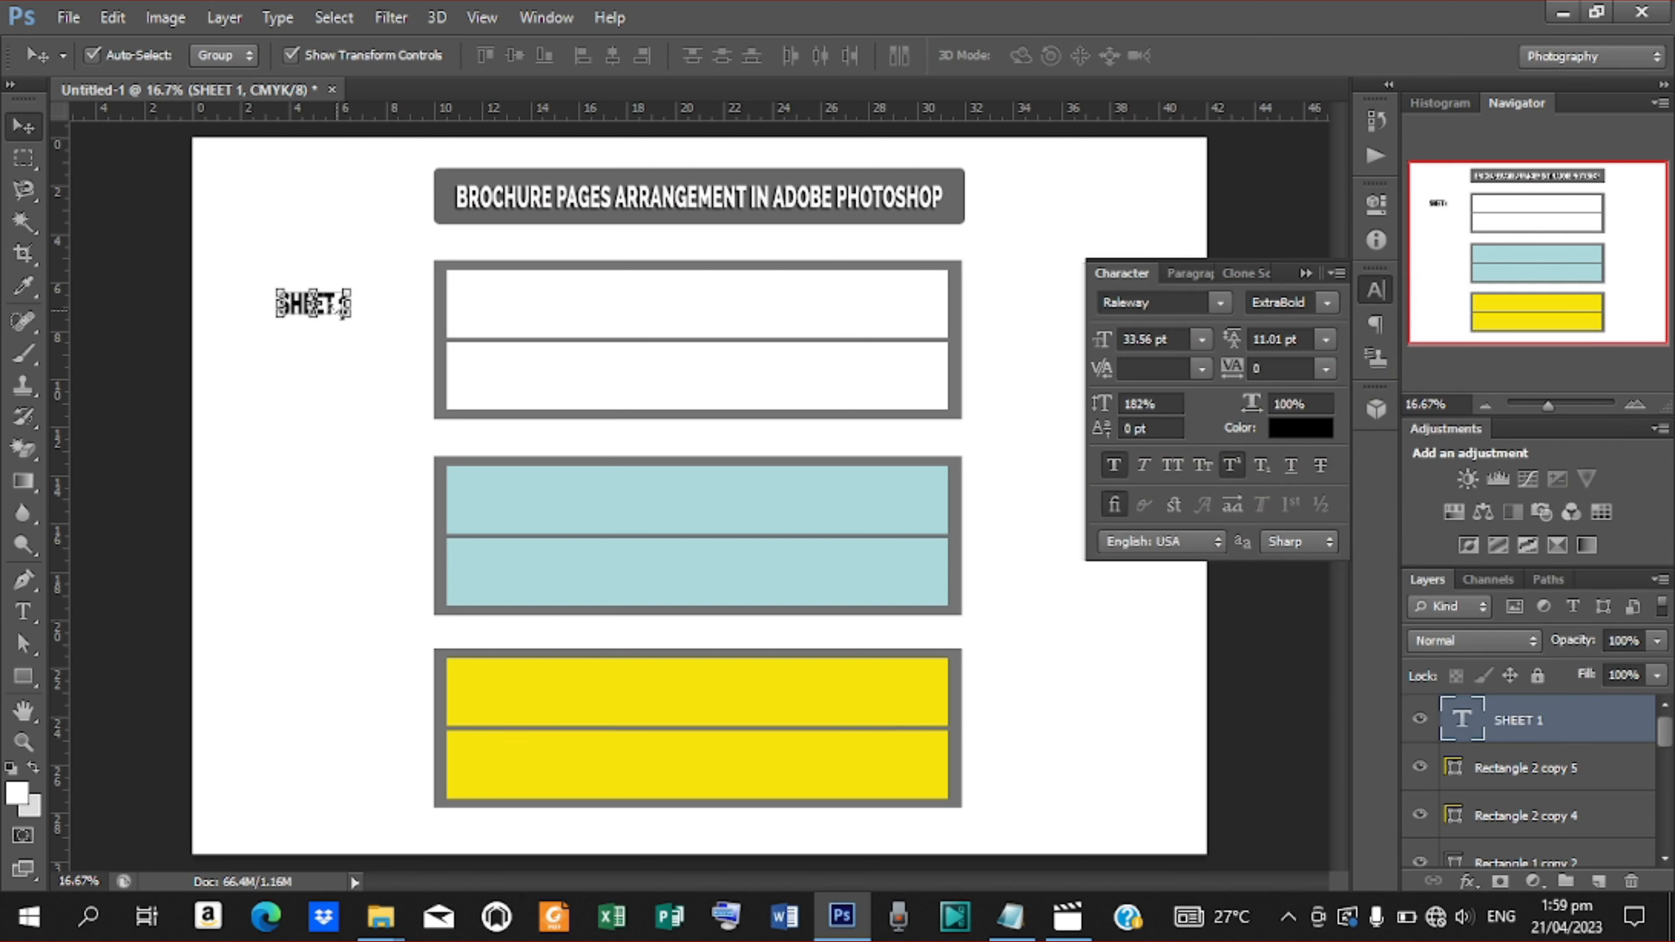
click(1220, 302)
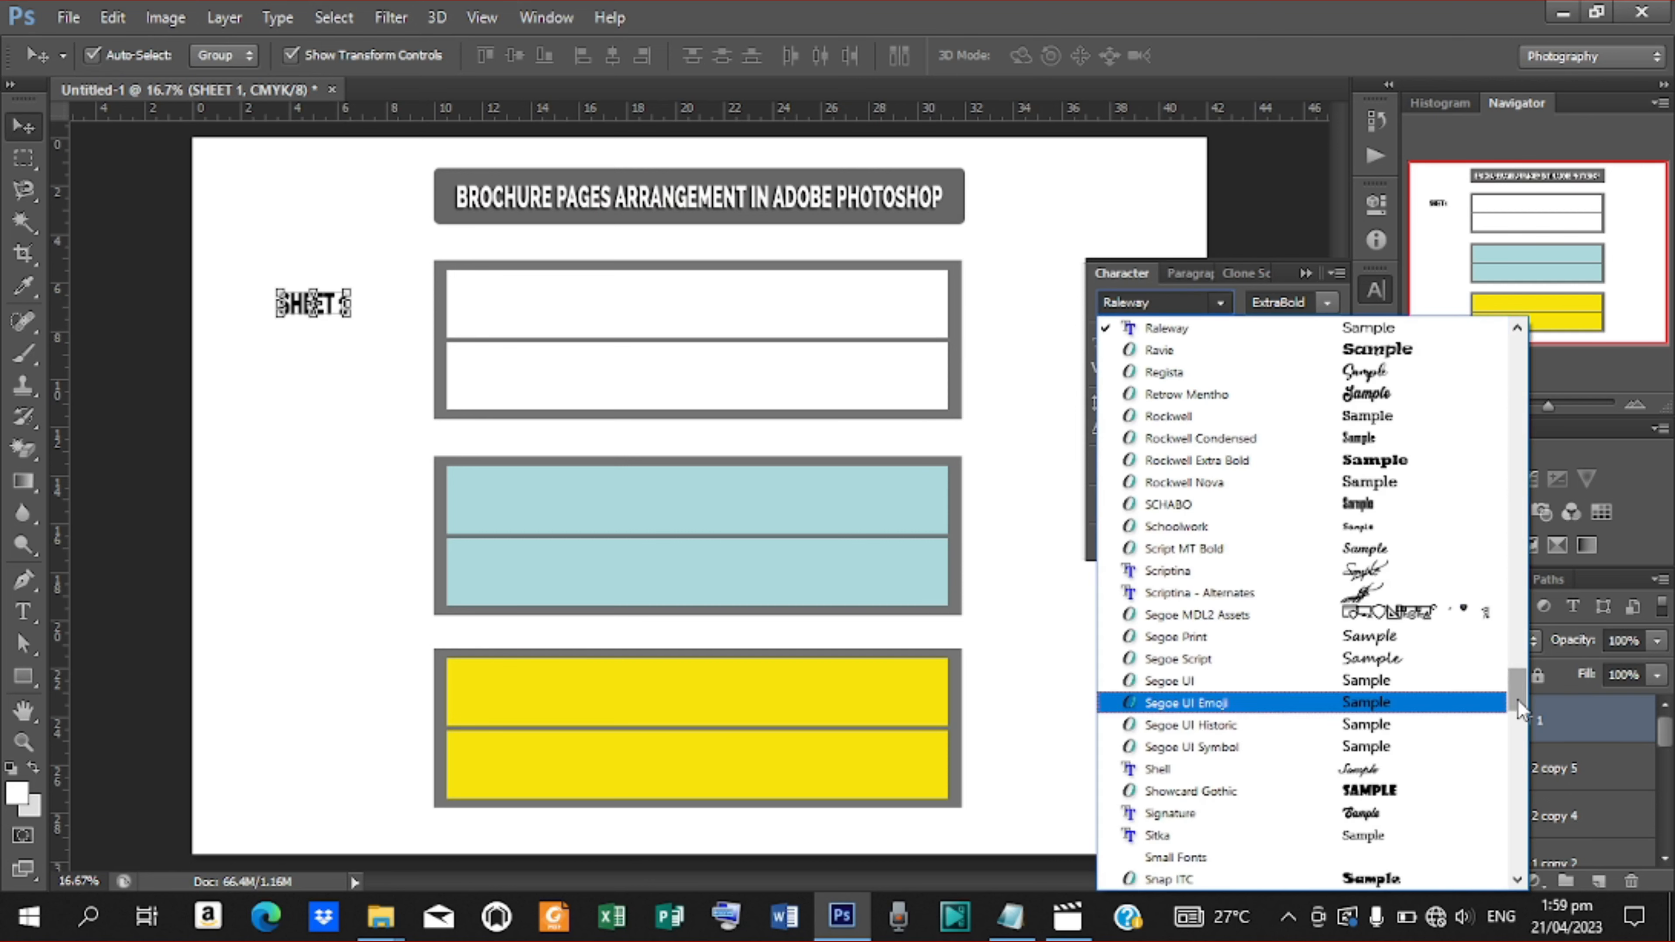
drag(1518, 692, 1495, 394)
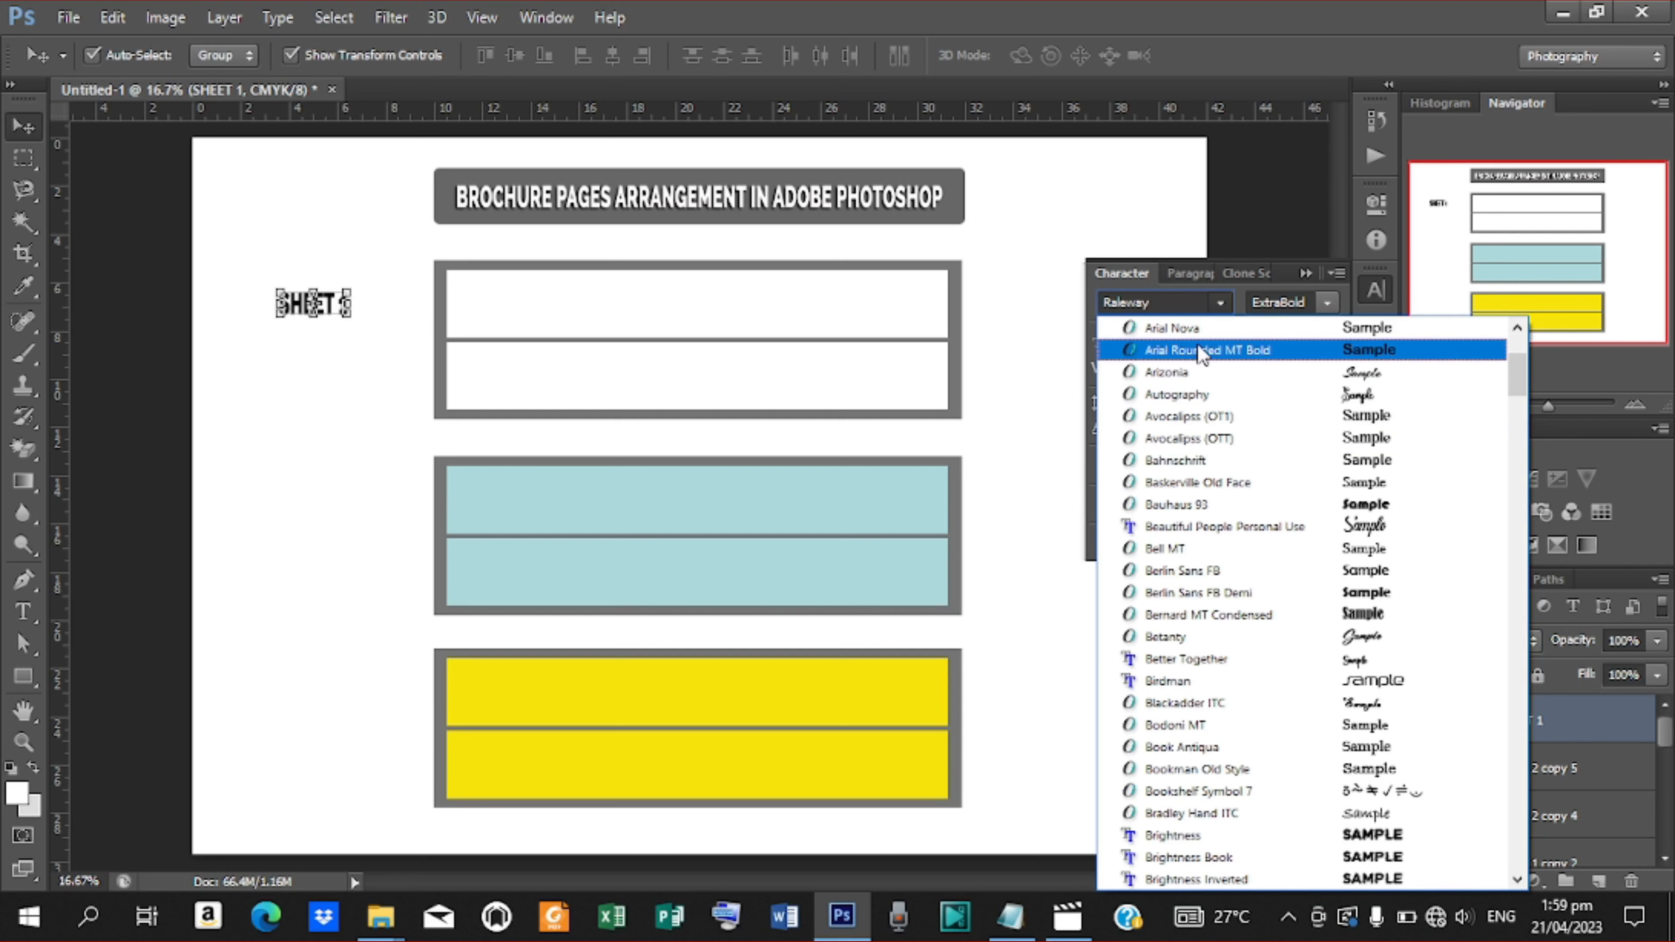
click(1184, 329)
click(1324, 302)
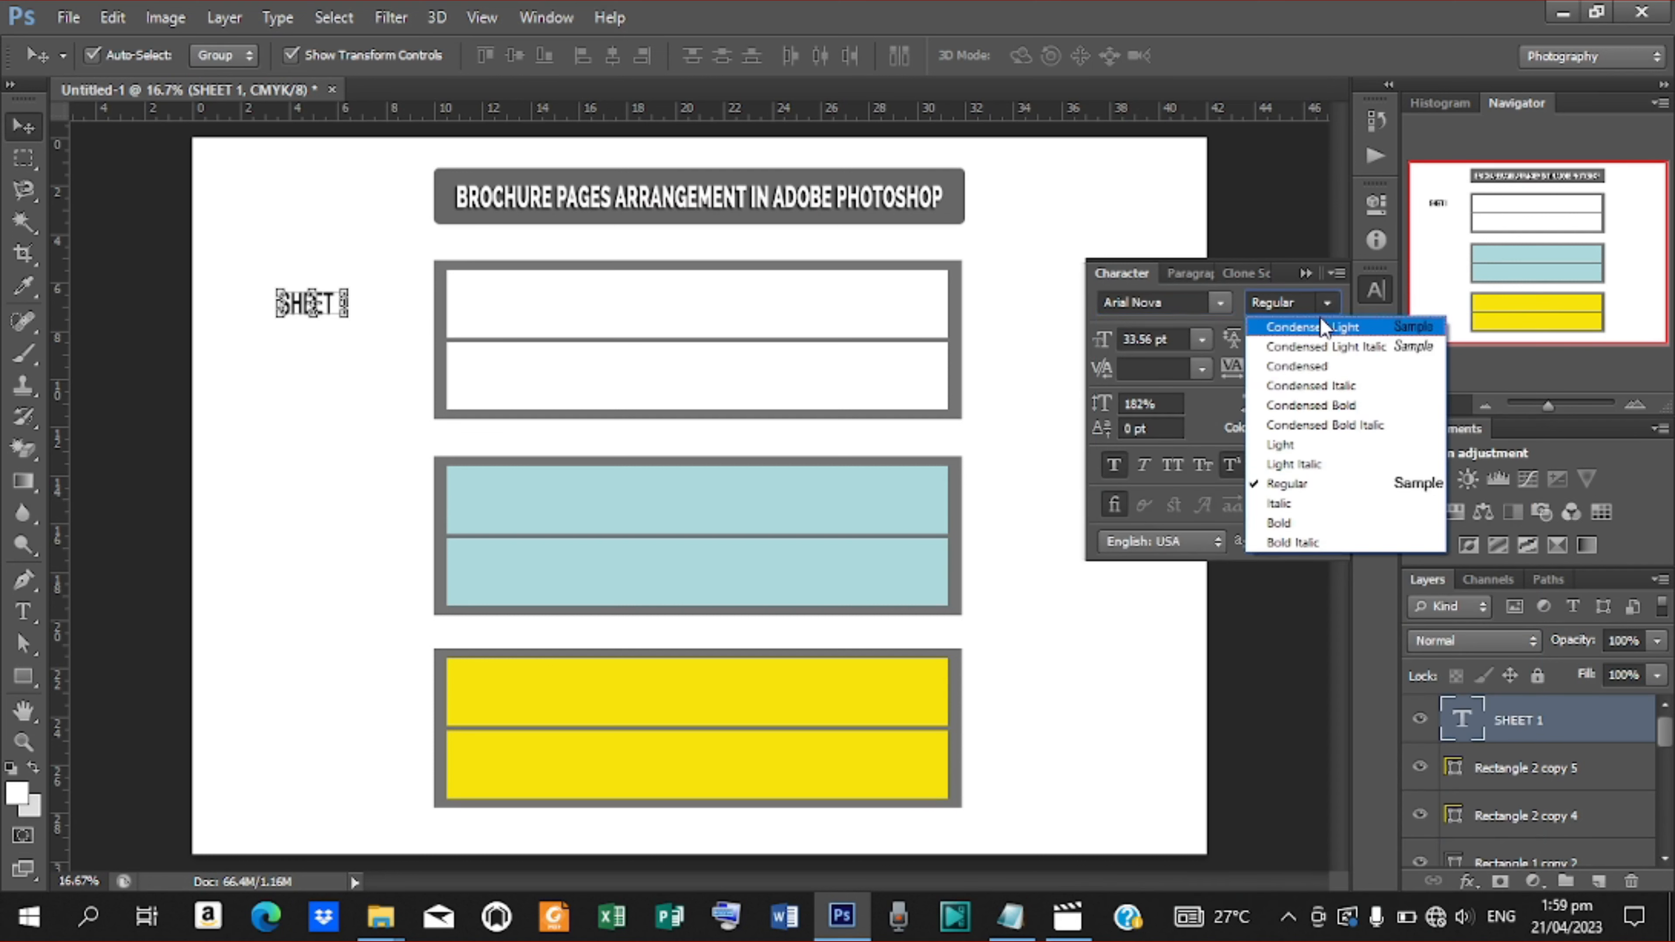
click(1274, 522)
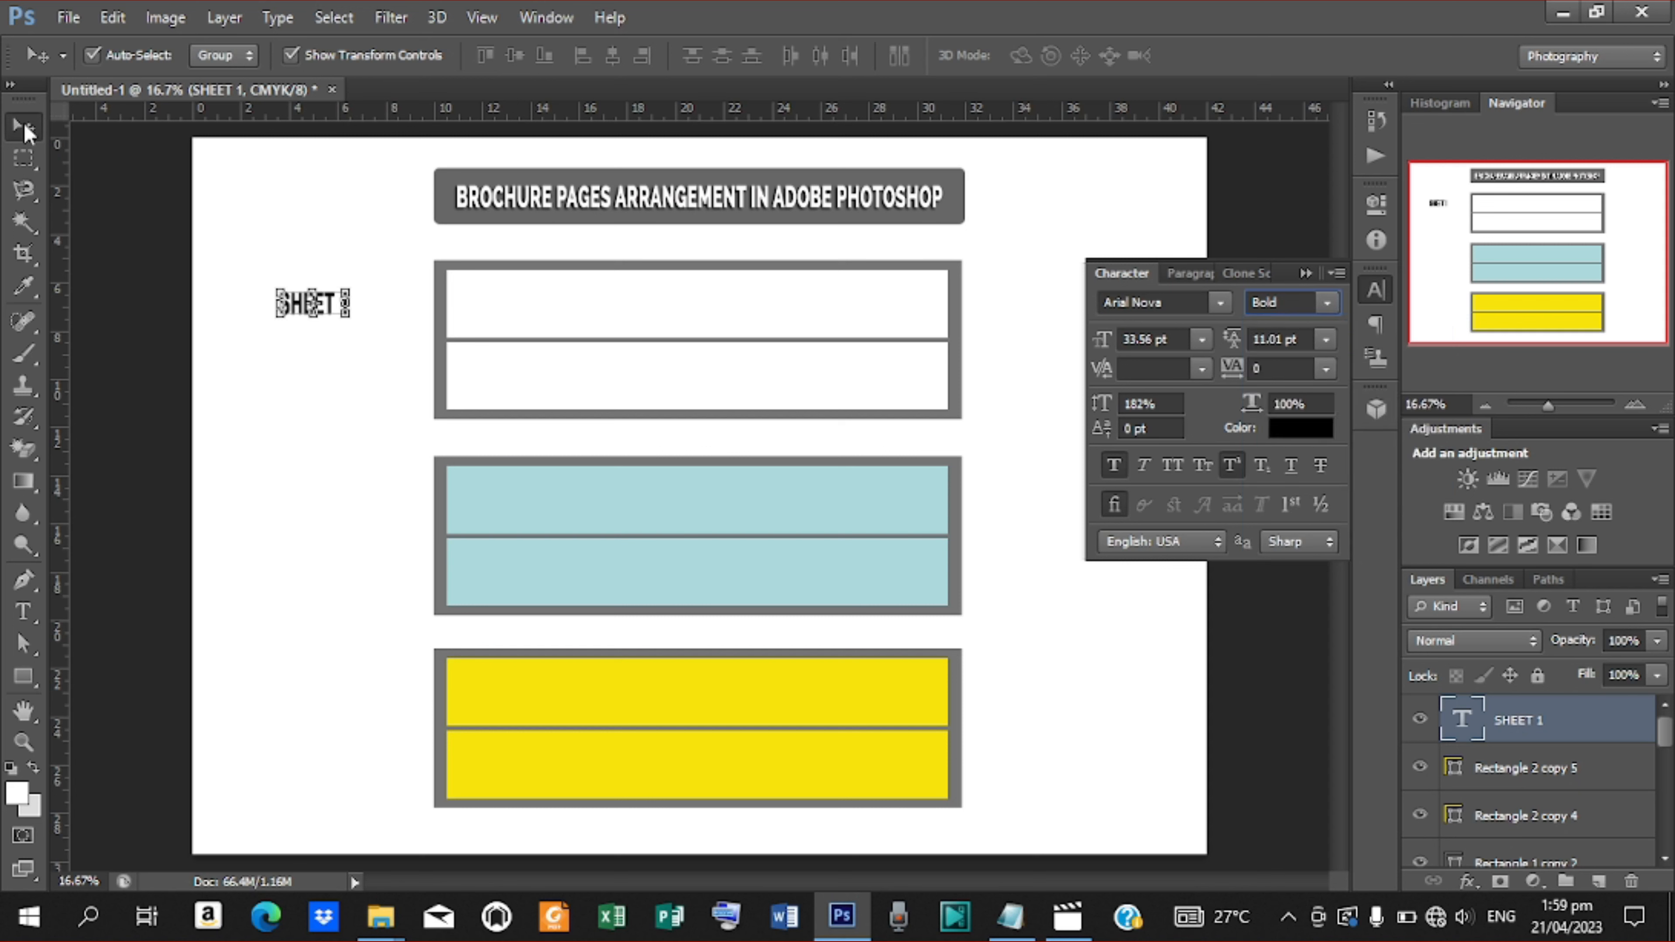
Move the SHEET 1 label and scale it up to about 175% with Free Transform
click(169, 325)
click(309, 317)
key(ctrl+t)
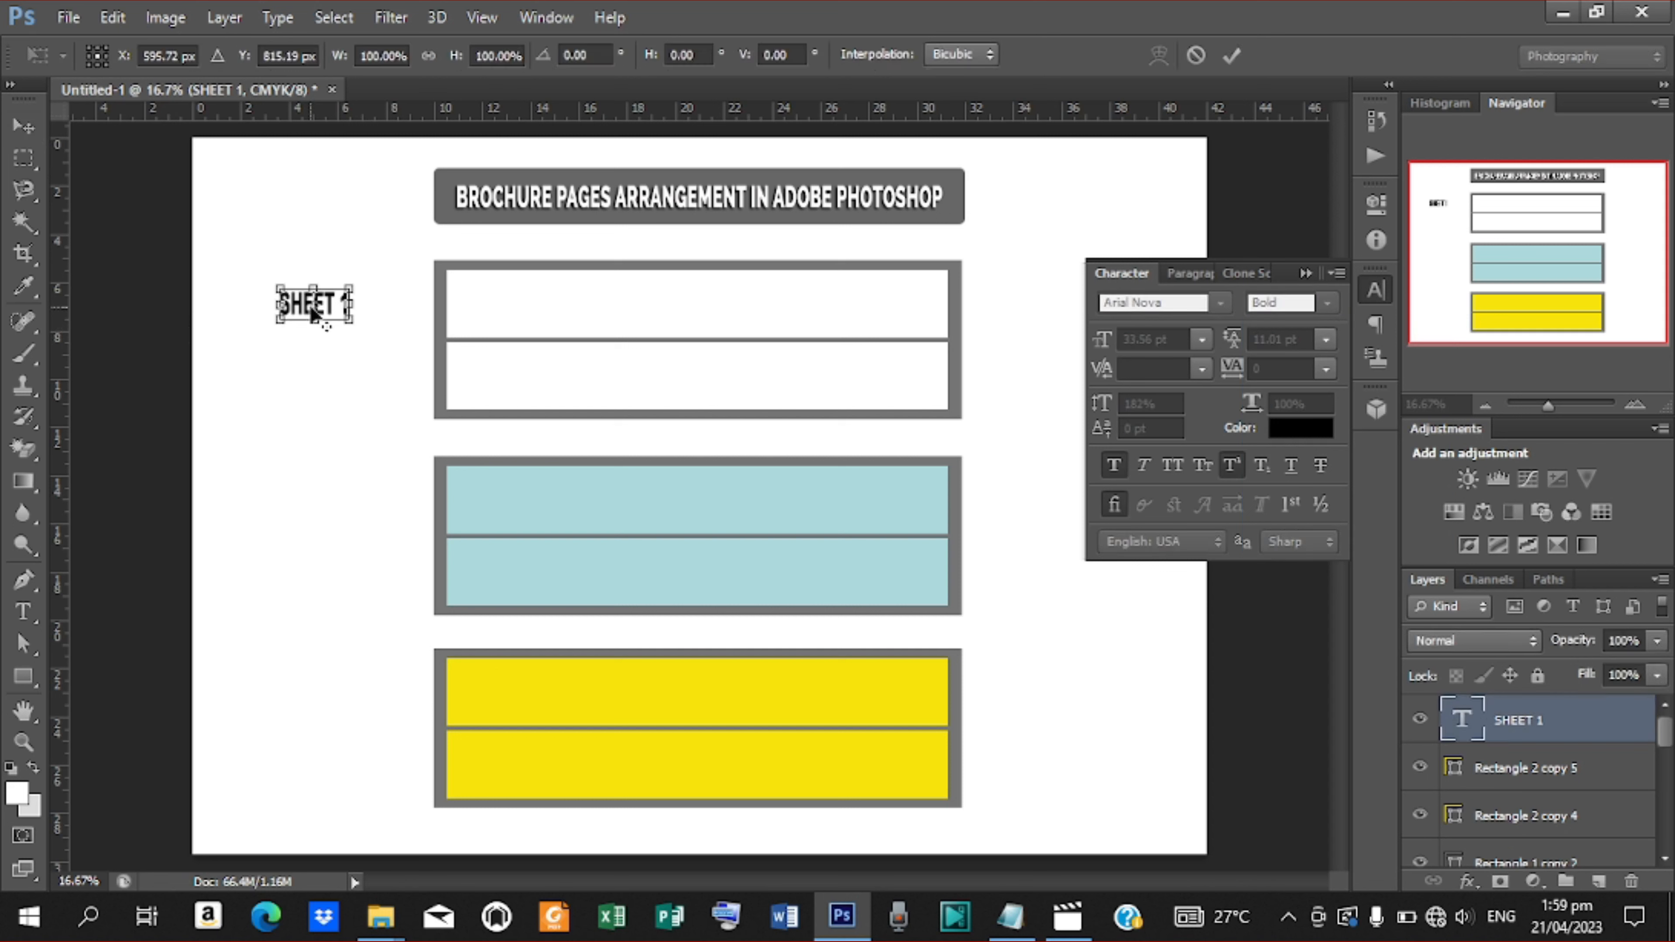
drag(323, 305, 371, 352)
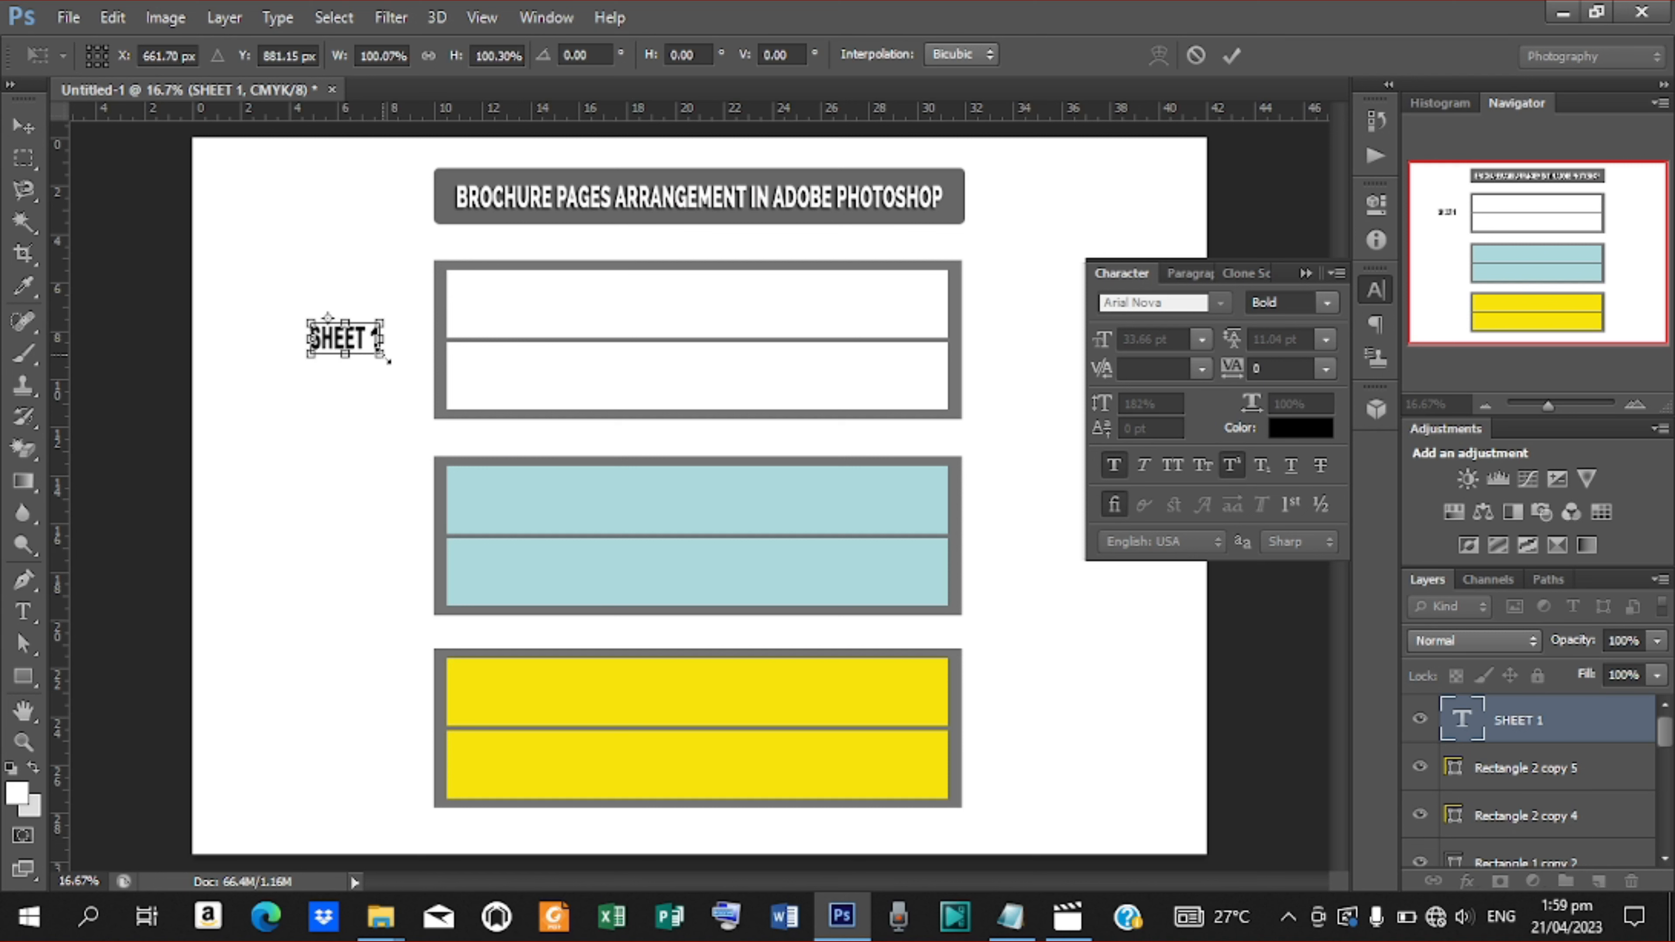
key(Return)
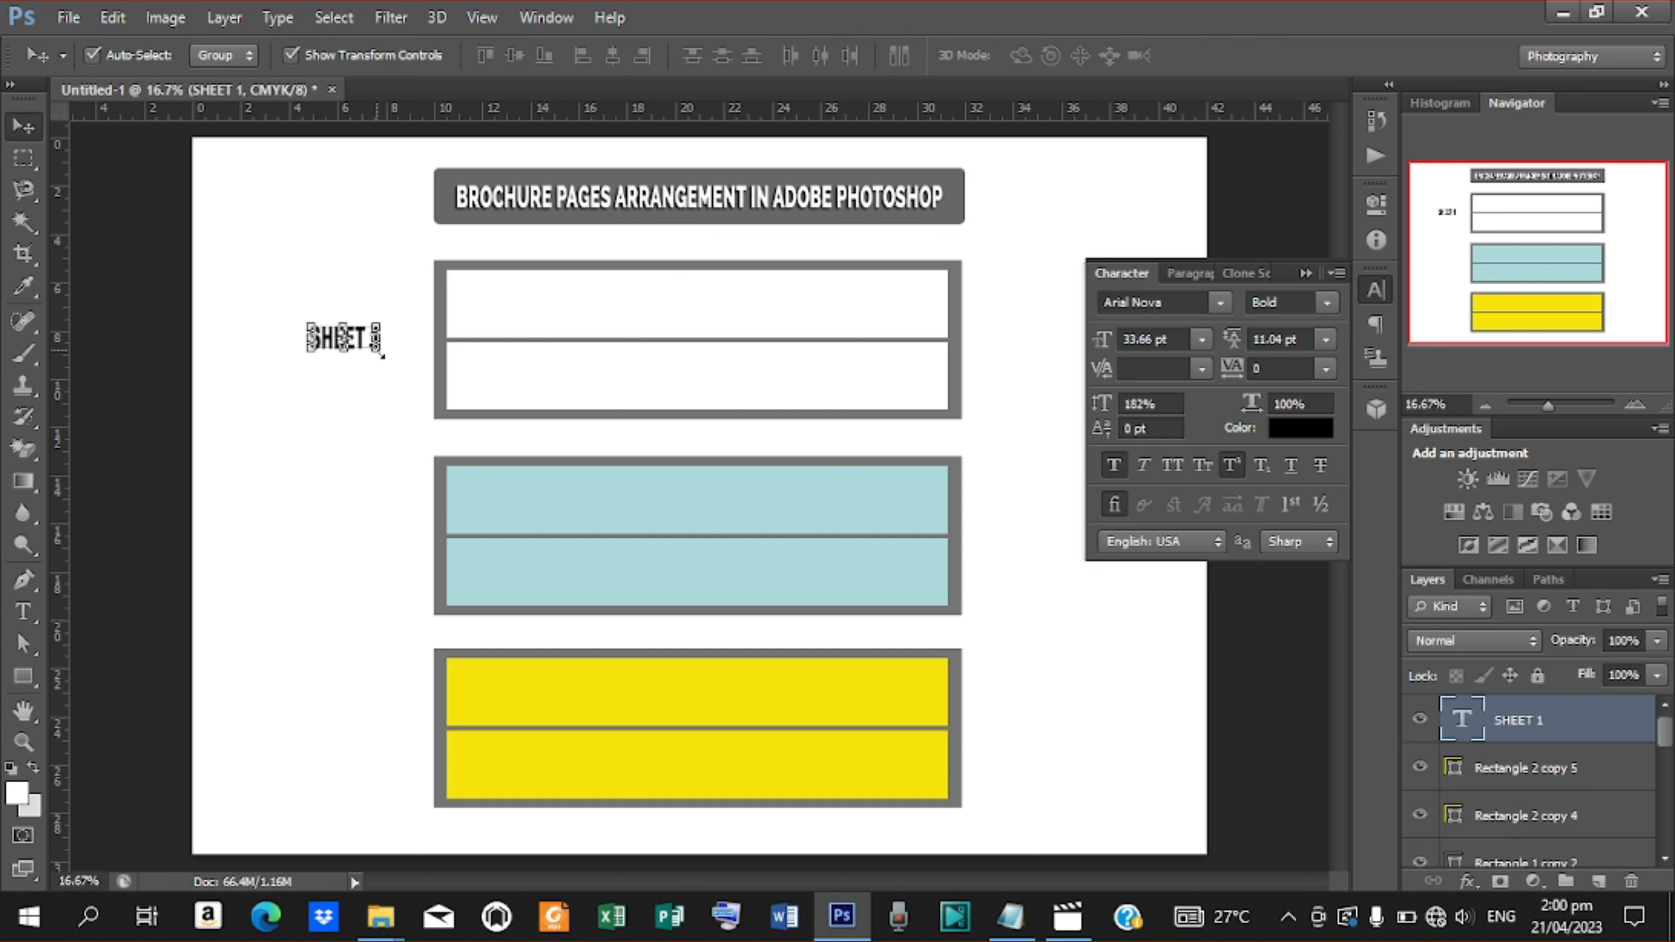
drag(382, 357, 407, 368)
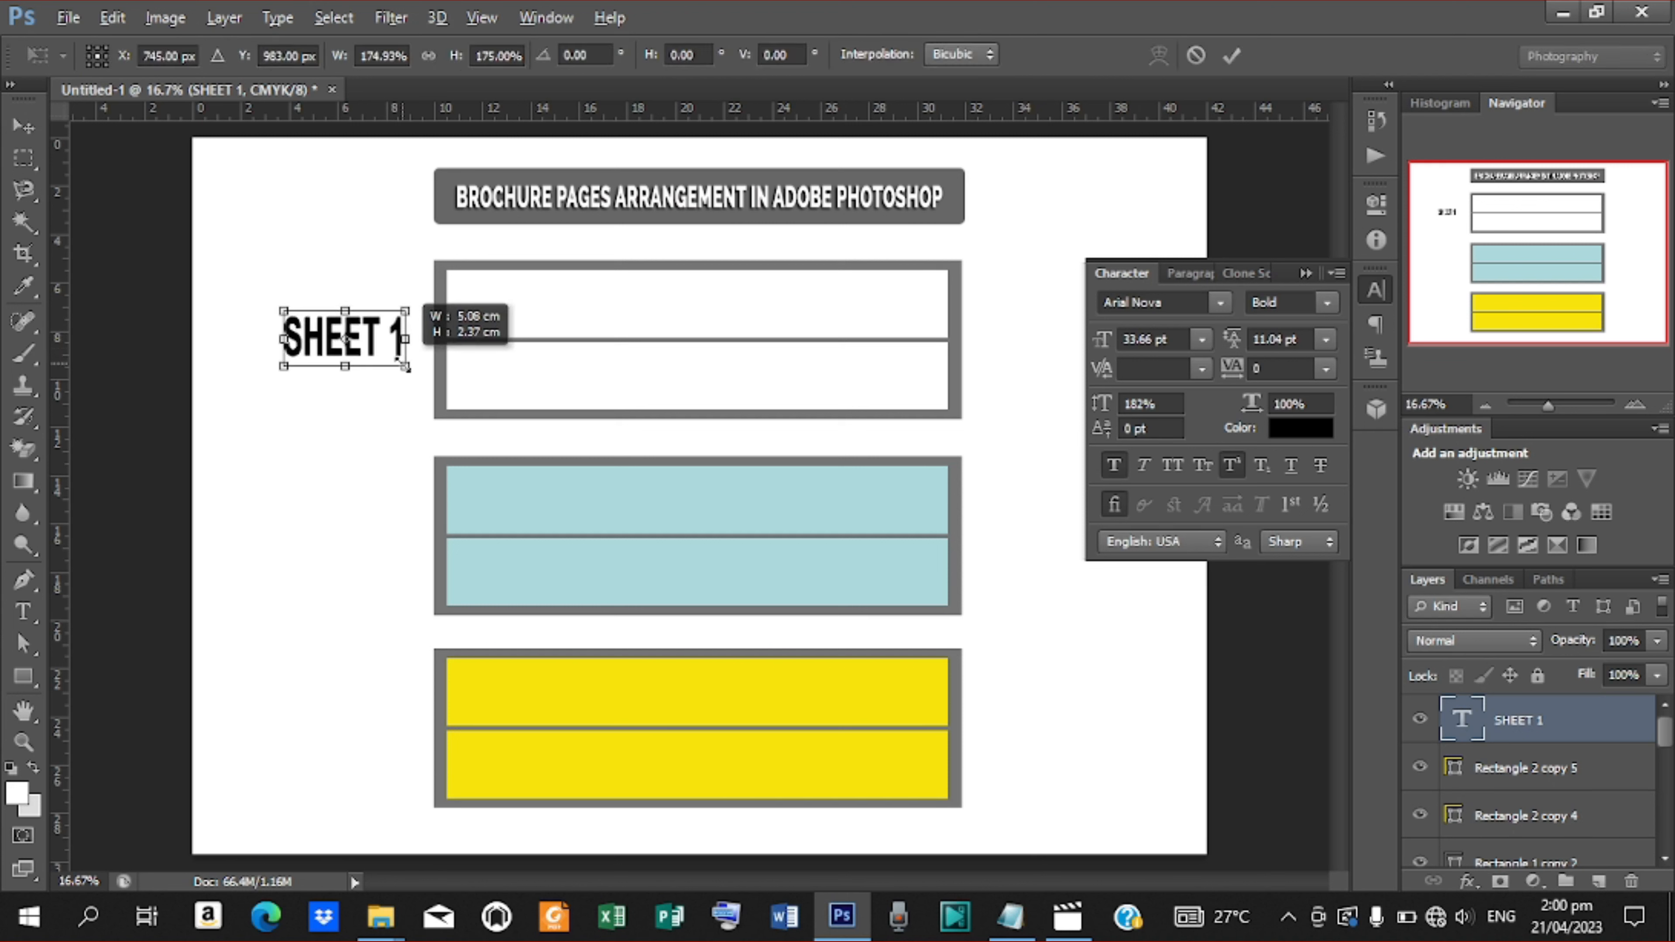
click(1233, 56)
Edit the label so 1 sits on a second line below SHEET, and centre-align the text
key(t)
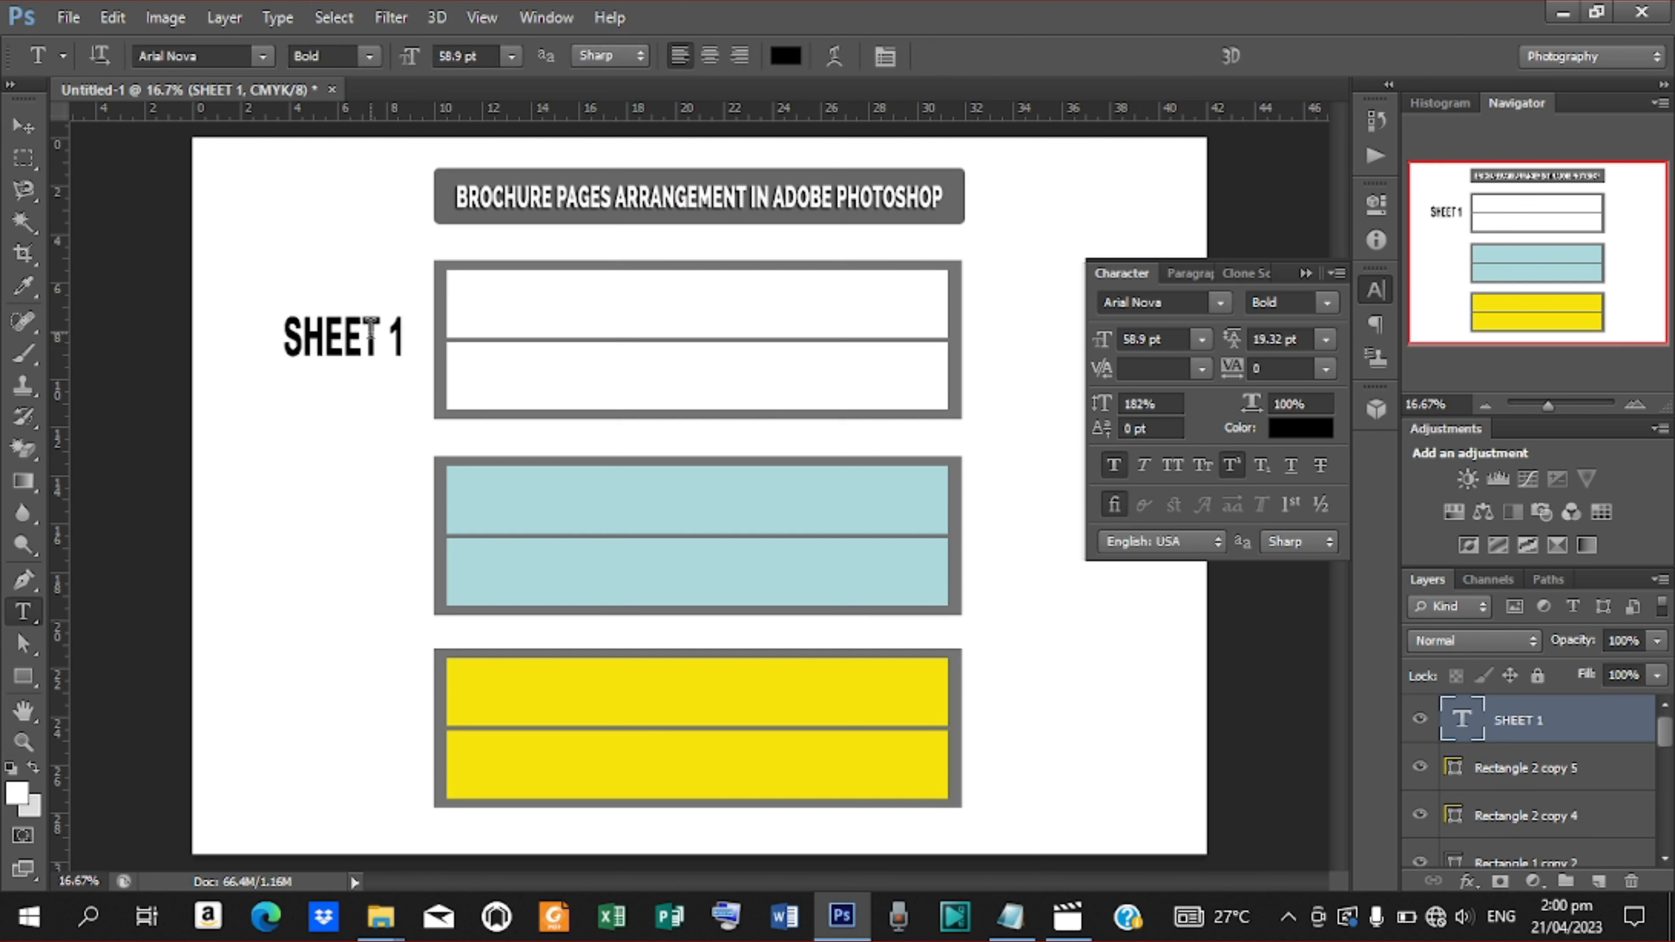
click(392, 337)
key(BackSpace)
key(BackSpace)
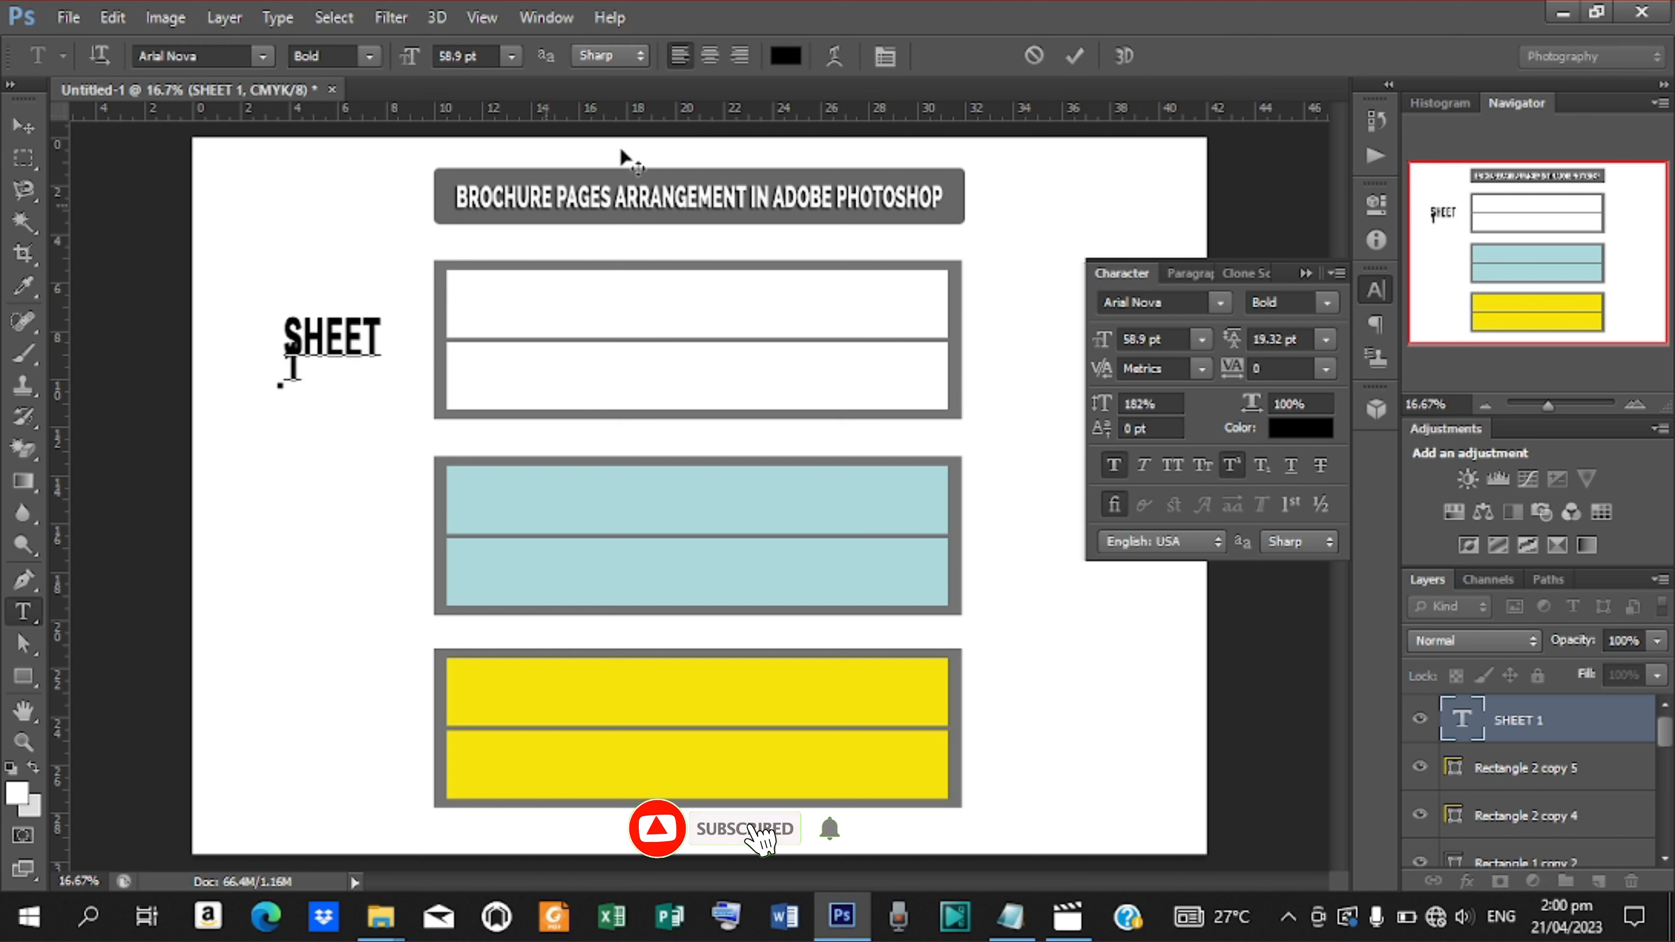
click(1074, 56)
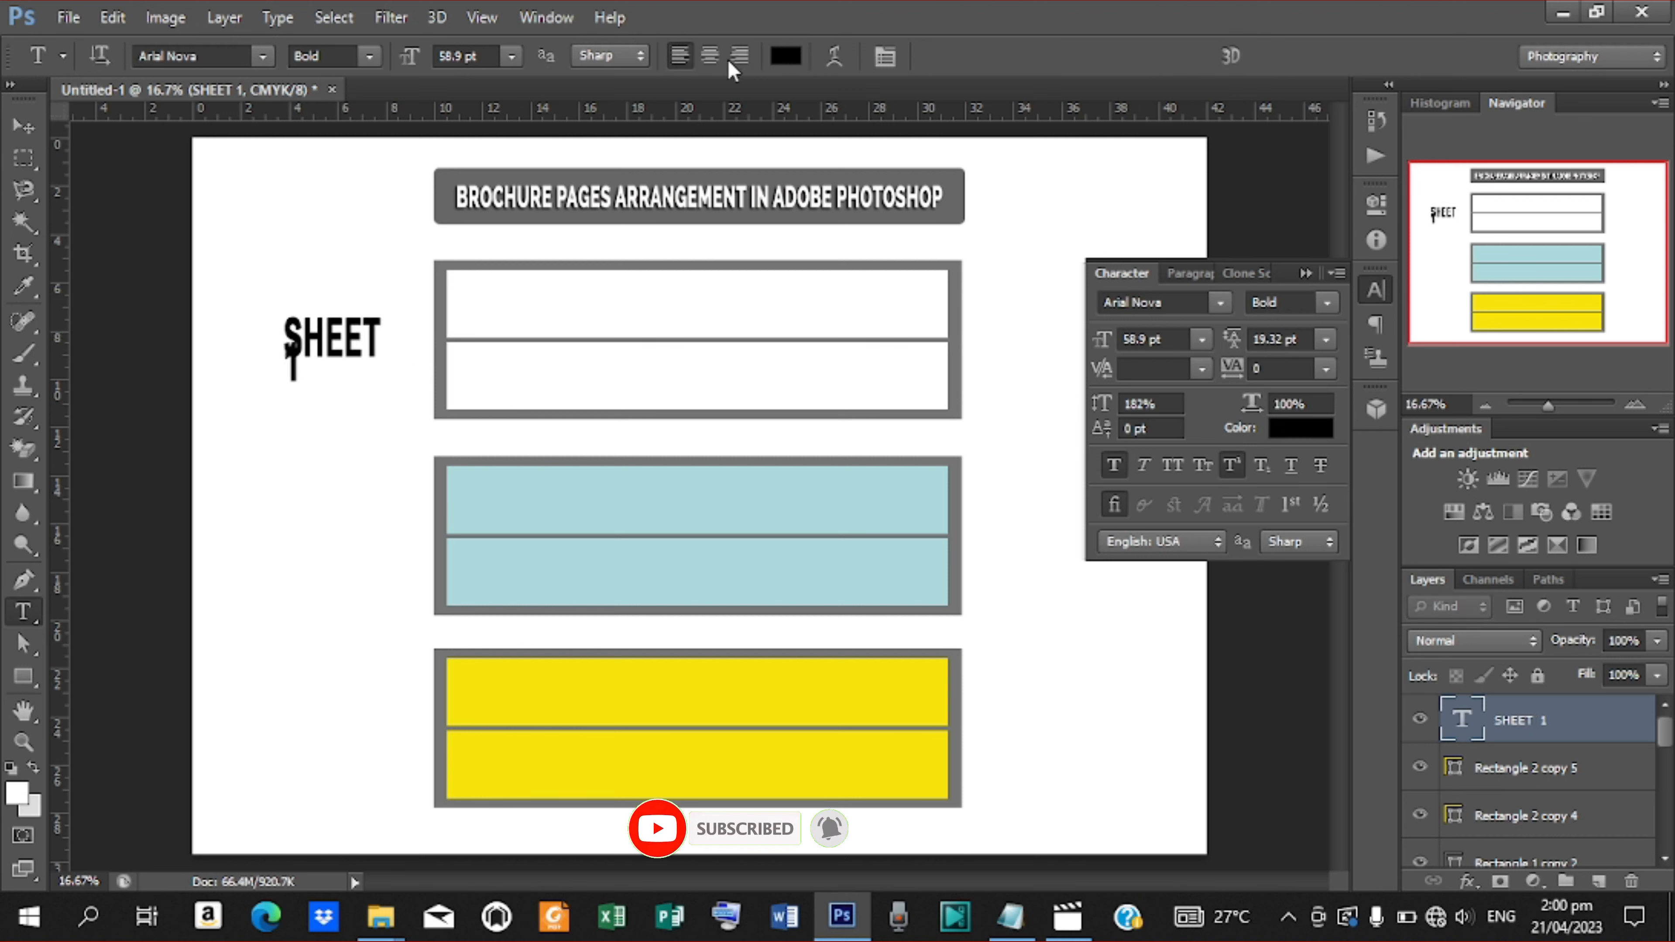
click(717, 63)
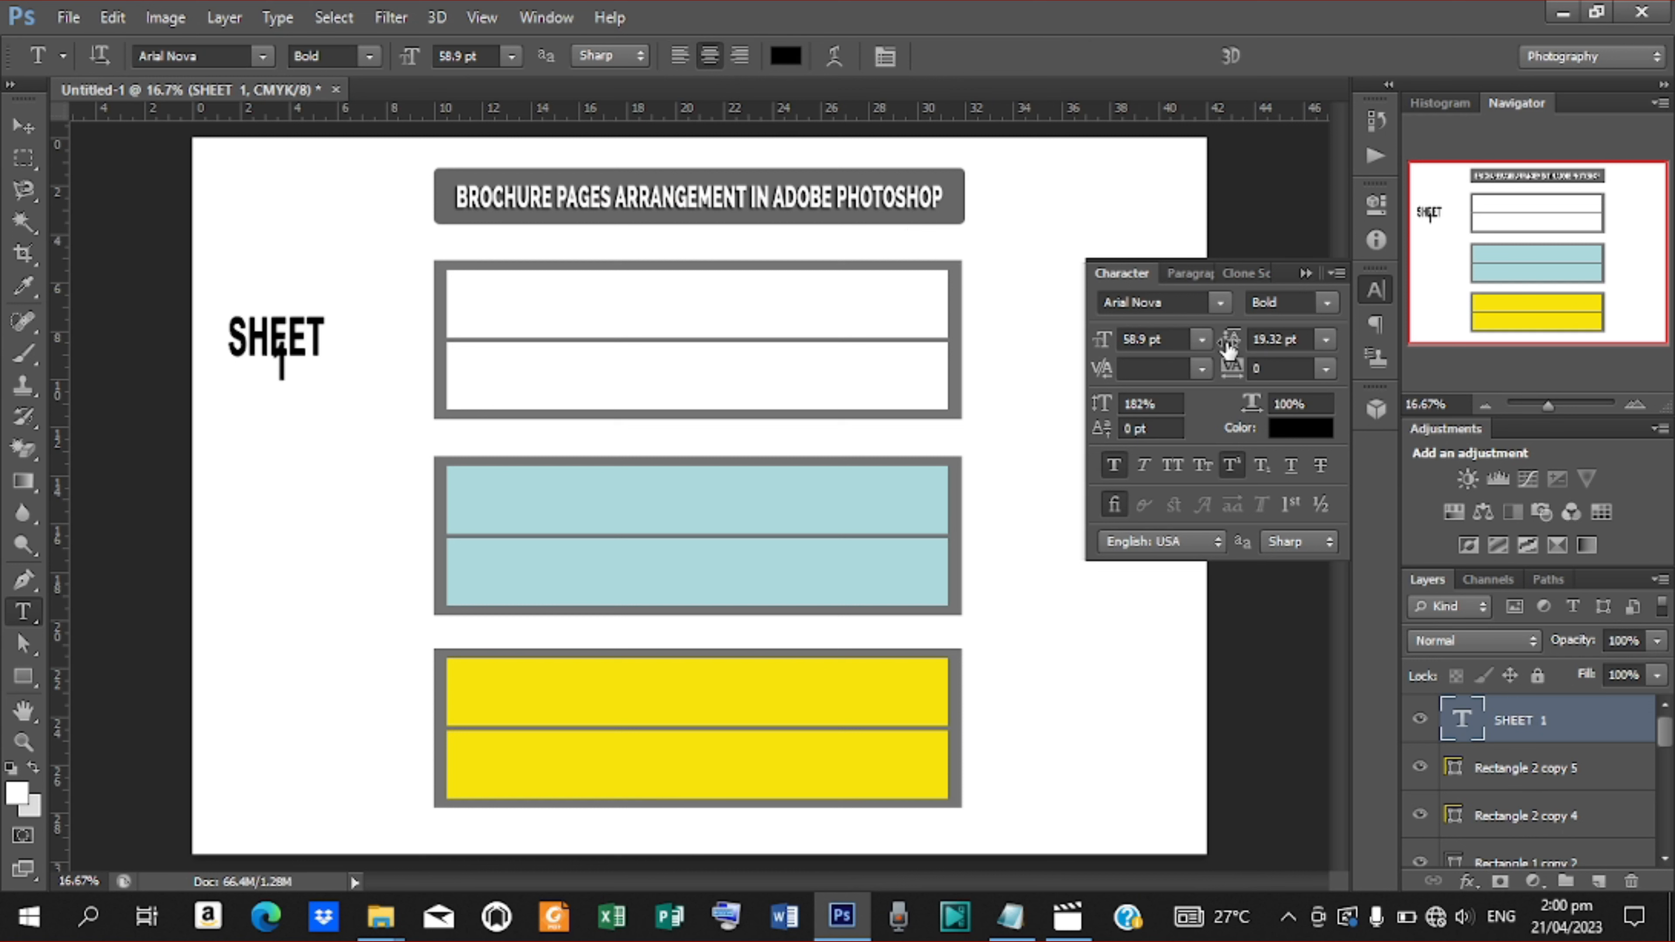
Set the label's leading to 50.32 pt and its vertical scale to 122%
drag(1233, 351, 1251, 343)
drag(1109, 410, 1060, 416)
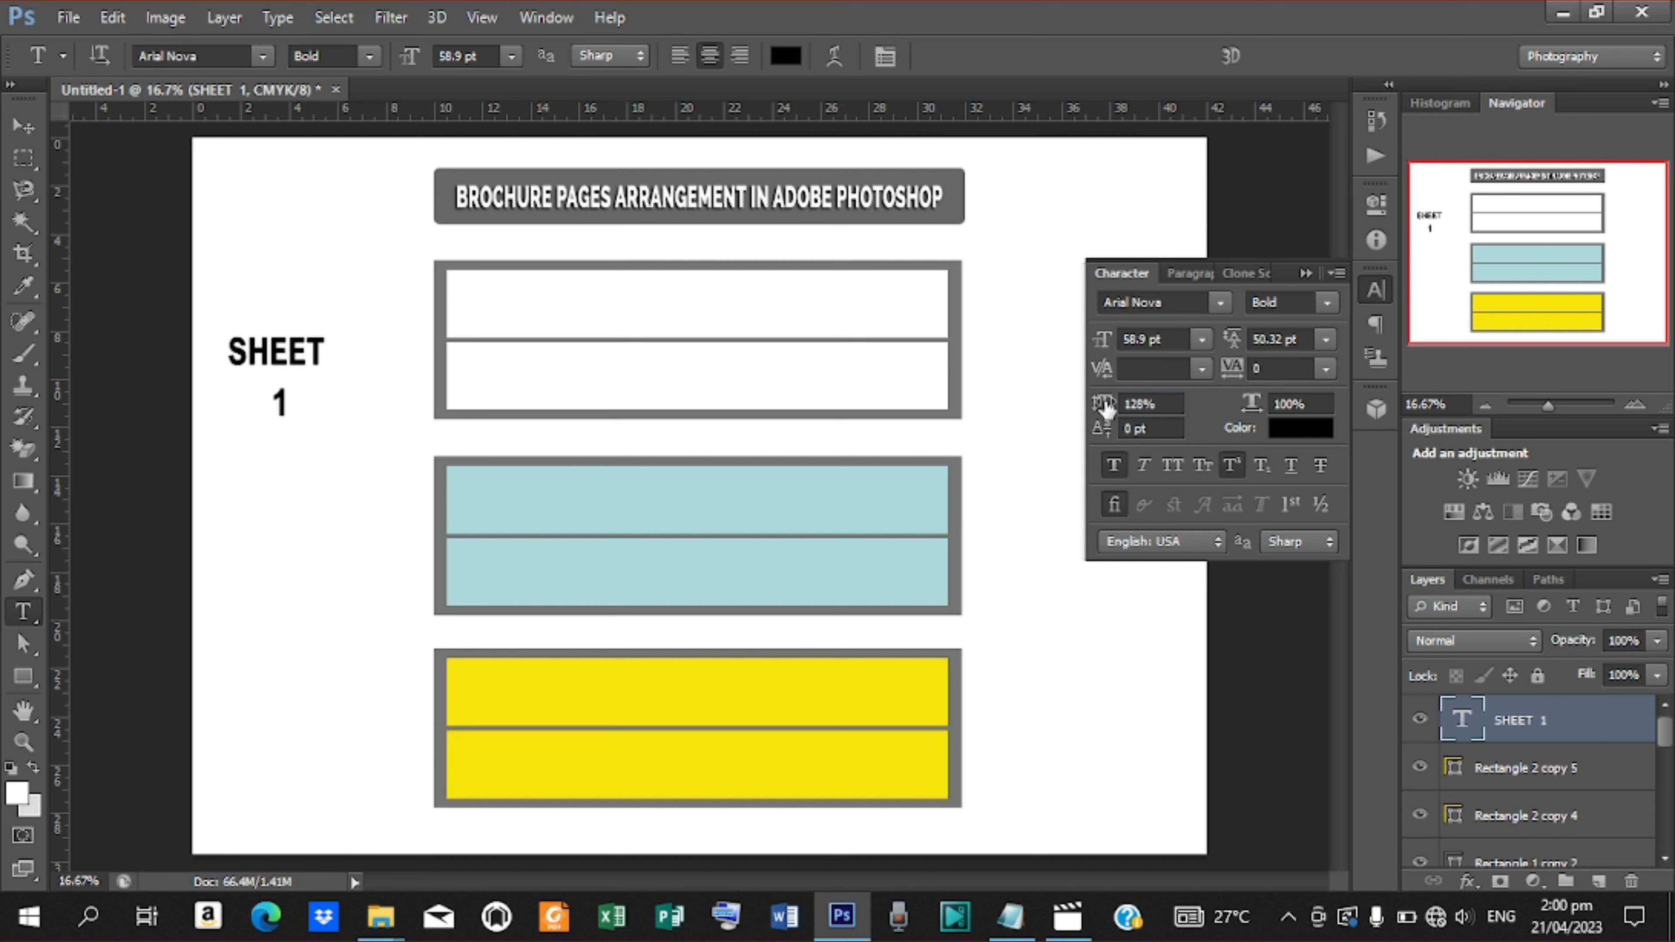
drag(1106, 409, 1099, 411)
Reposition the SHEET 1 label beside the first white panel
click(23, 127)
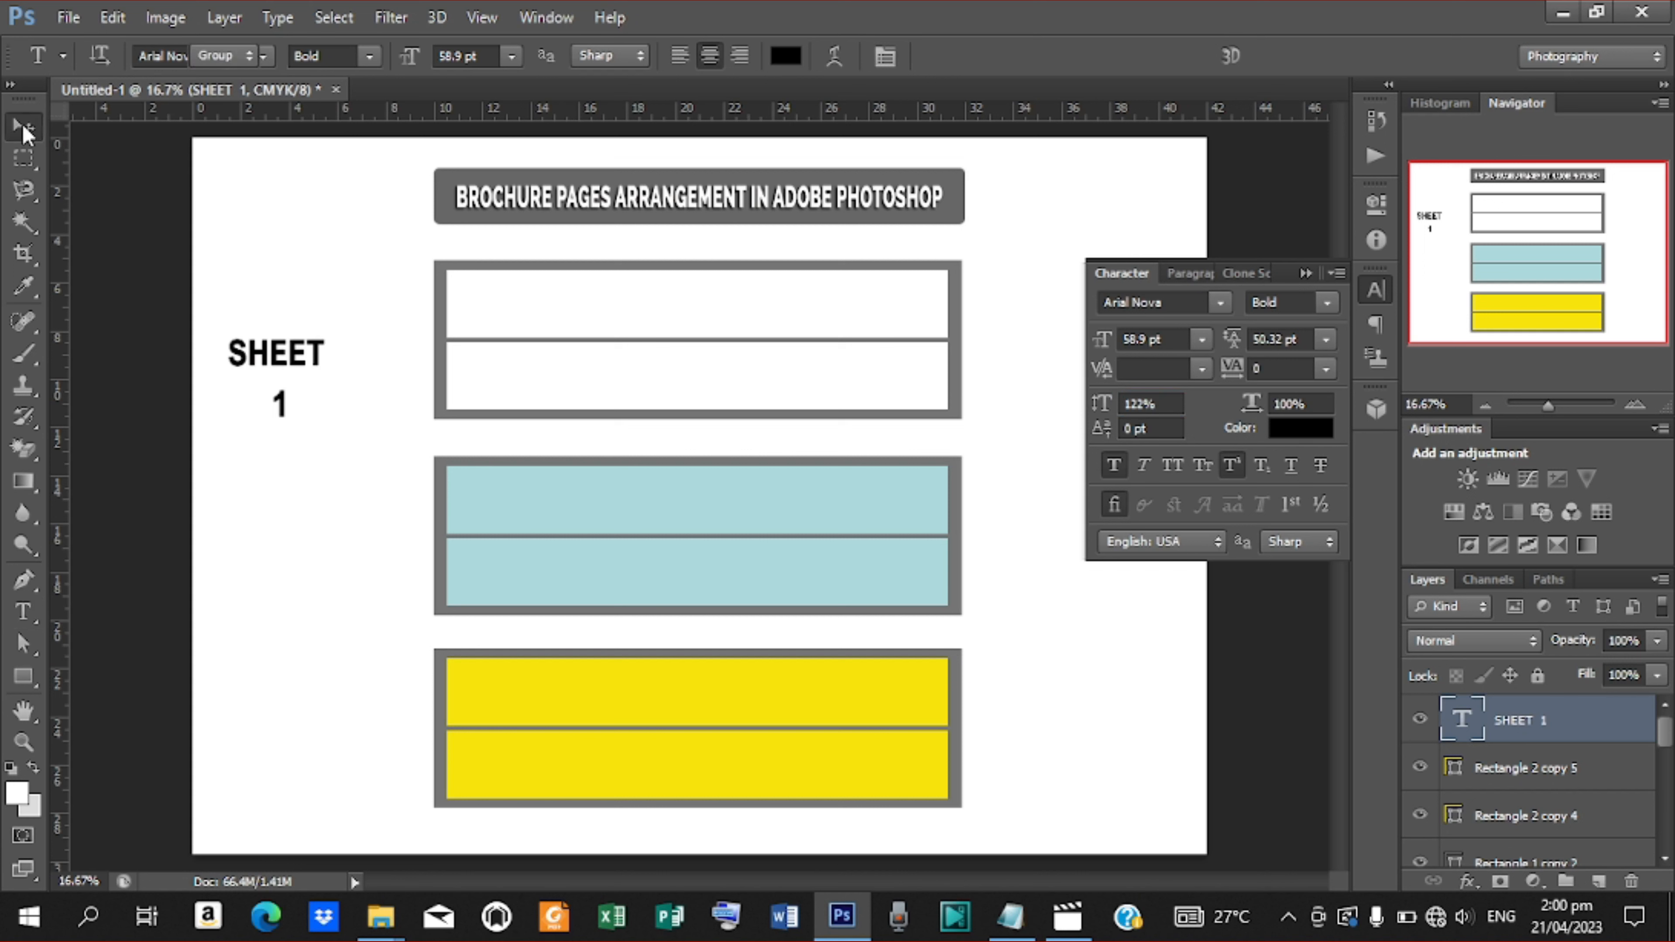
drag(301, 373, 374, 337)
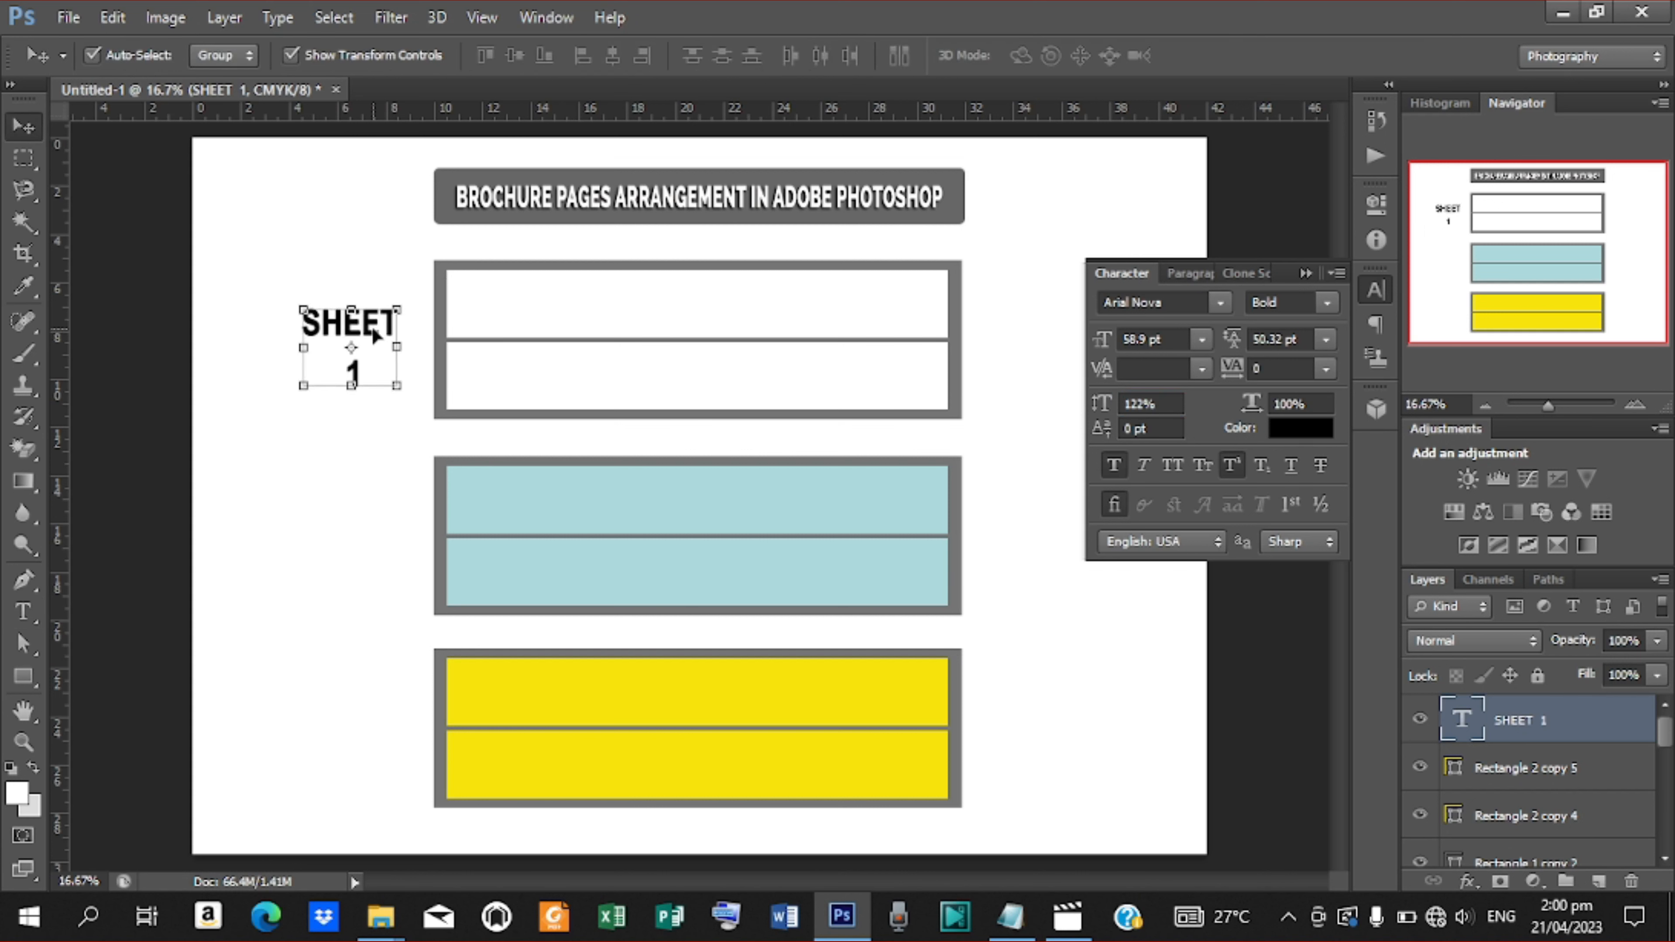
key(shift+Up)
key(shift+Up)
key(shift+Up)
key(shift+Up)
key(shift+Up)
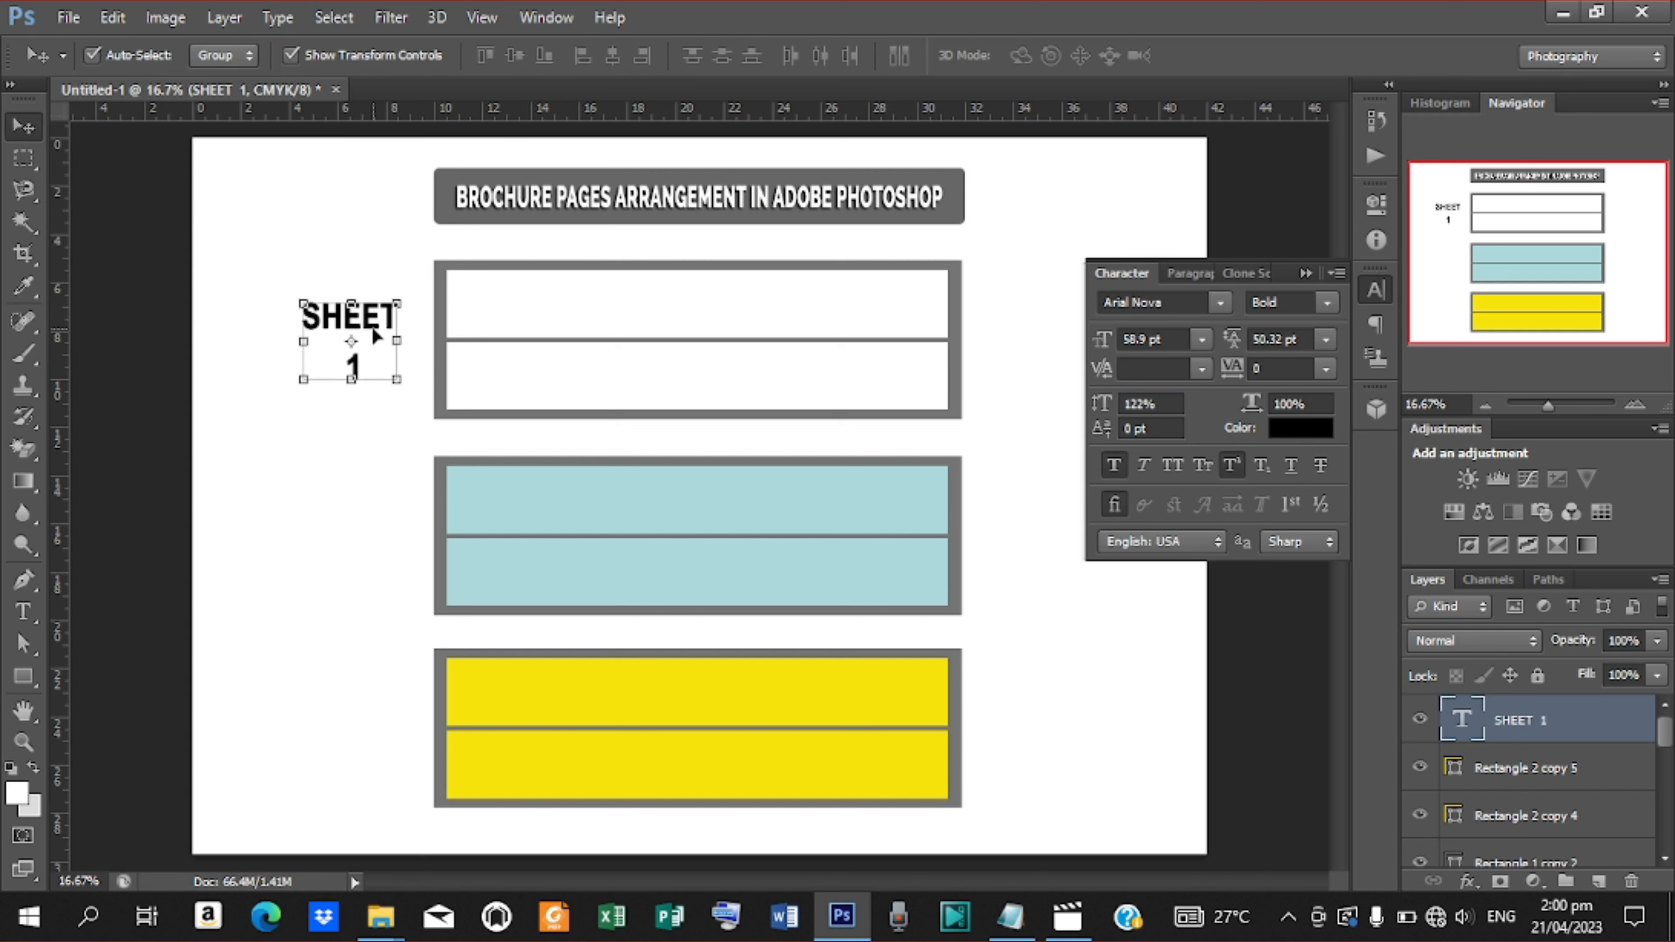
key(shift+Down)
Duplicate the label beside the blue panel and change its number to 2
drag(374, 336, 371, 528)
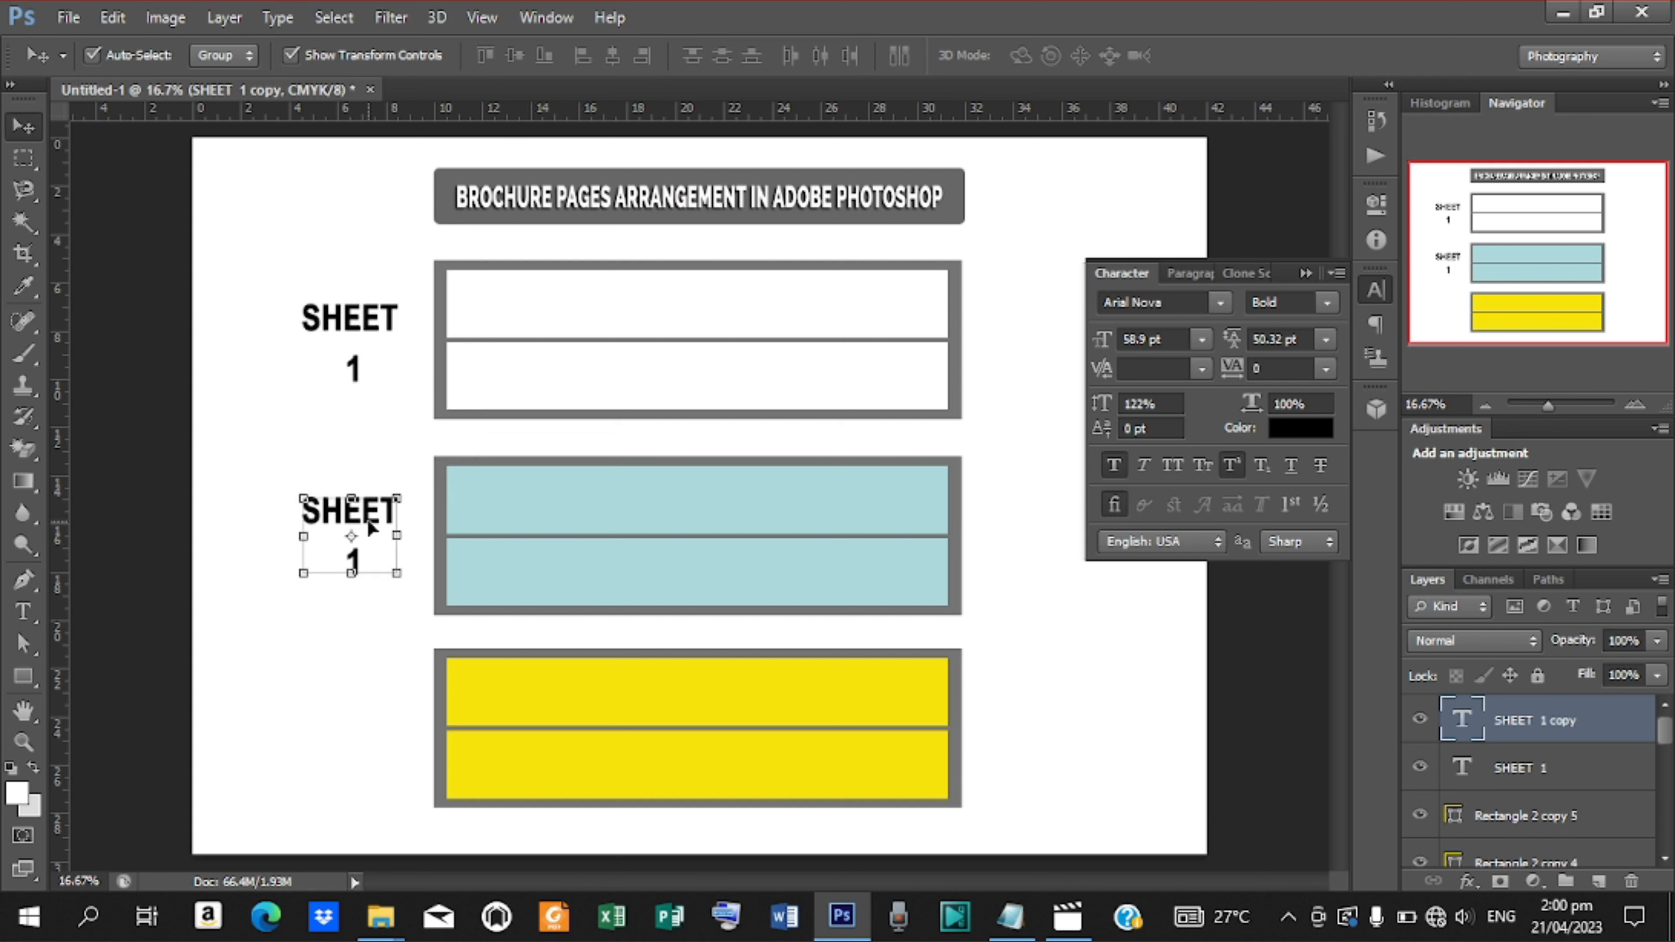
key(t)
click(359, 561)
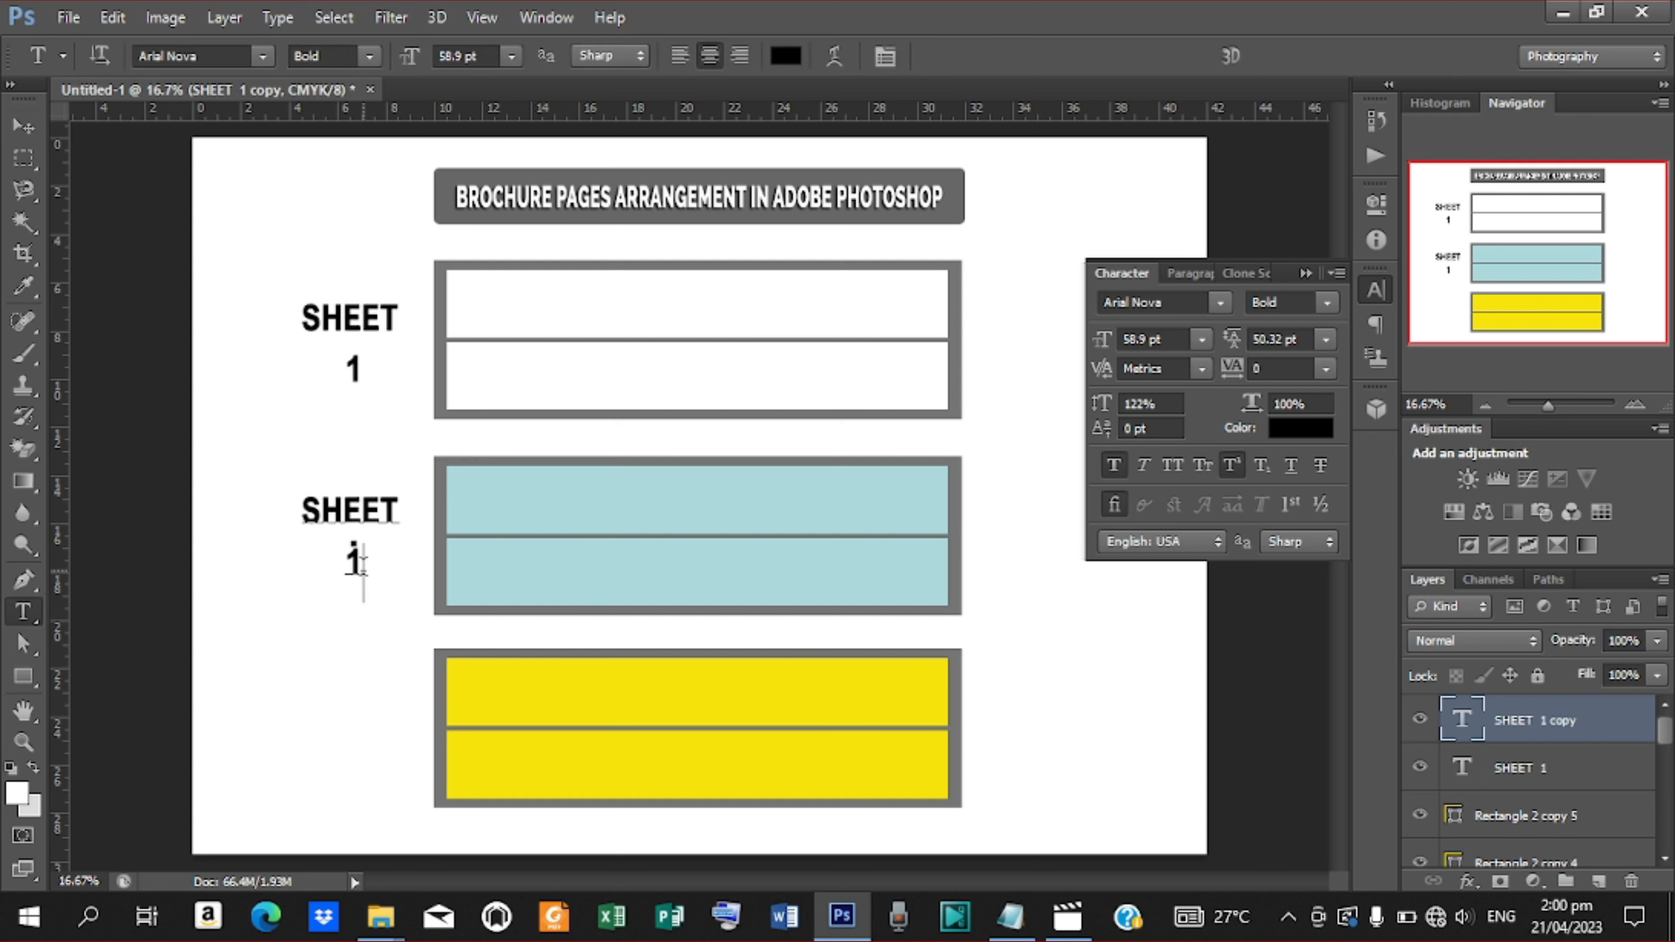
double_click(359, 561)
text(2)
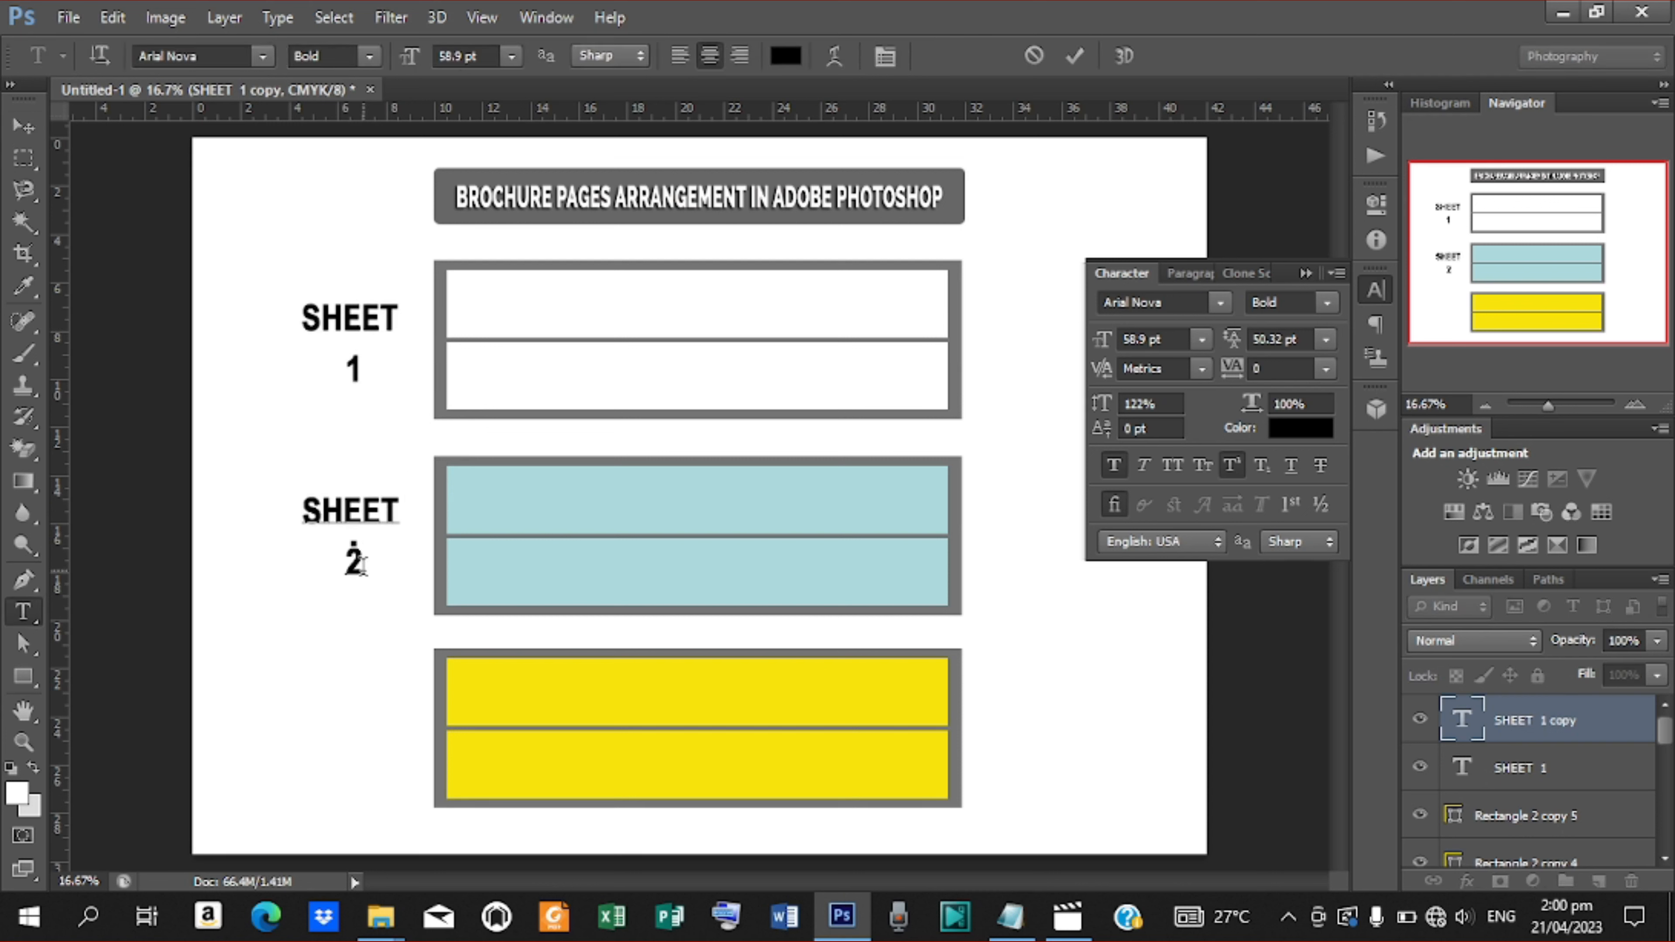
click(1067, 58)
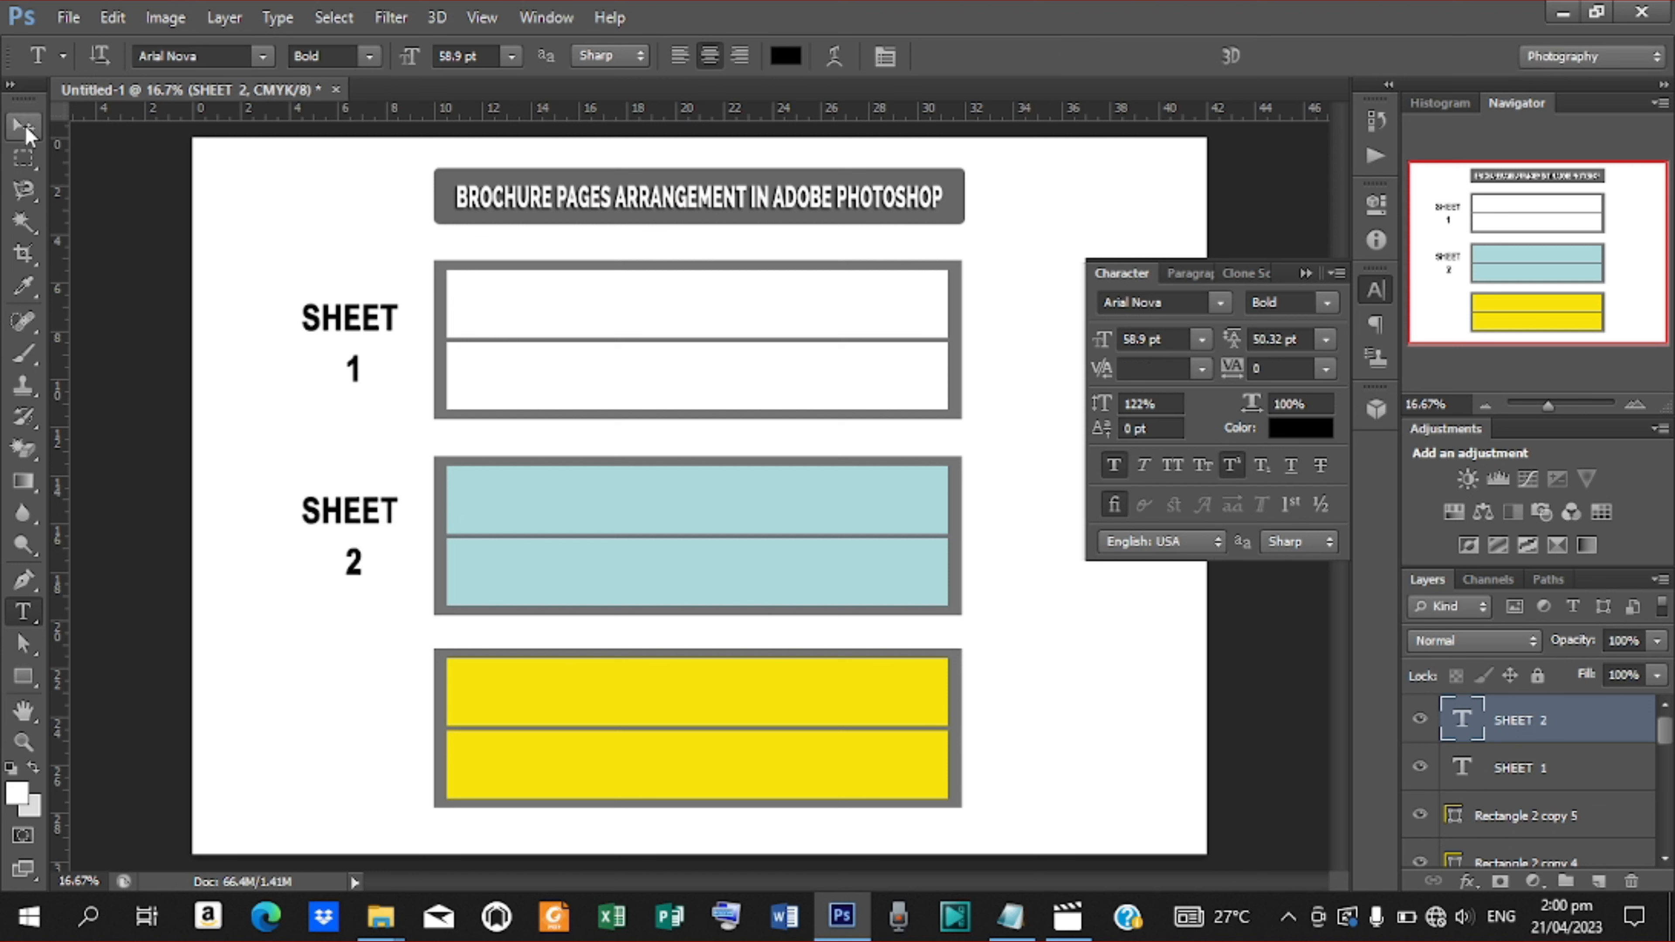
Duplicate the SHEET 2 label beside the yellow panel and change its number to 3
click(24, 127)
key(ctrl+j)
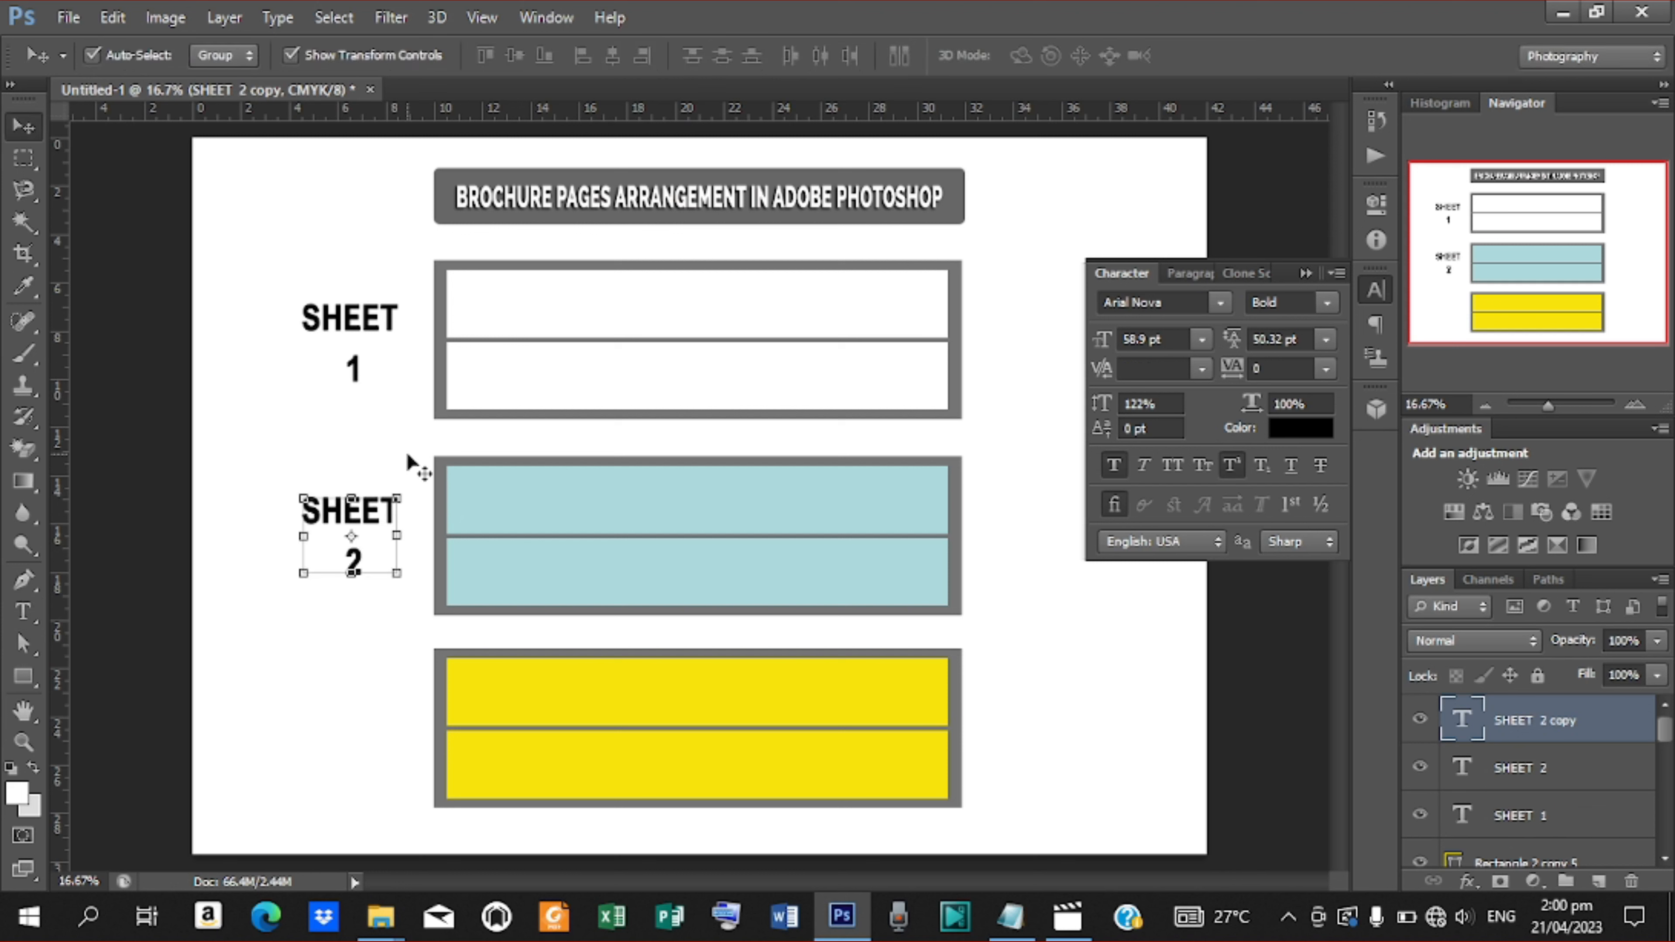
drag(378, 536, 390, 702)
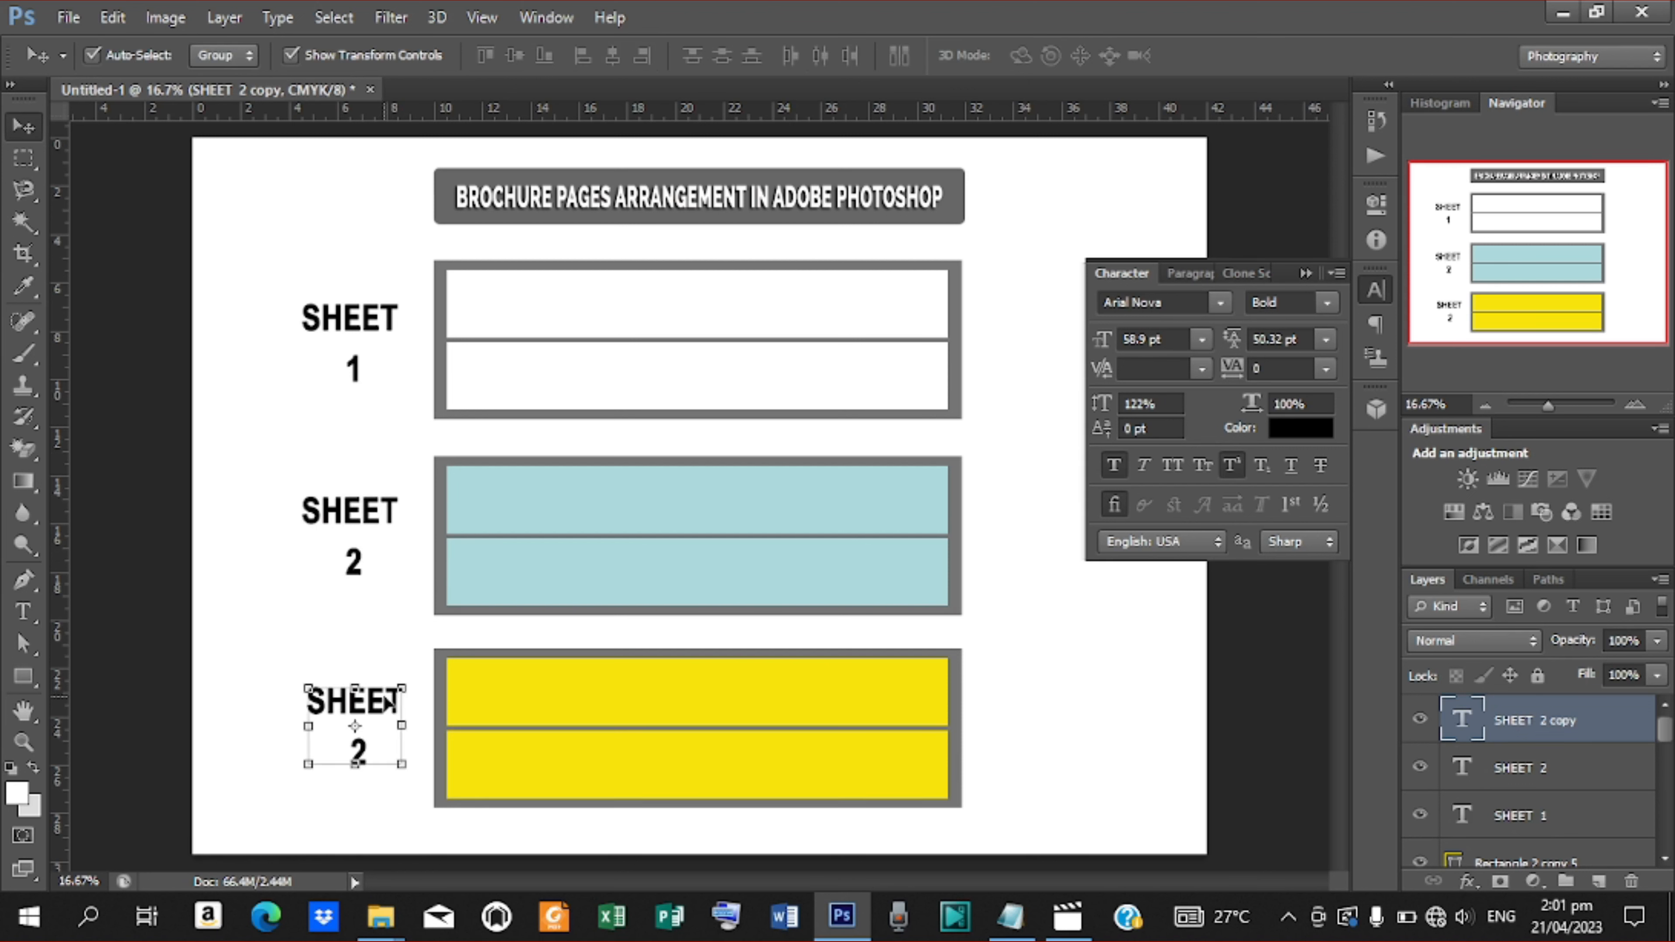
key(t)
click(362, 754)
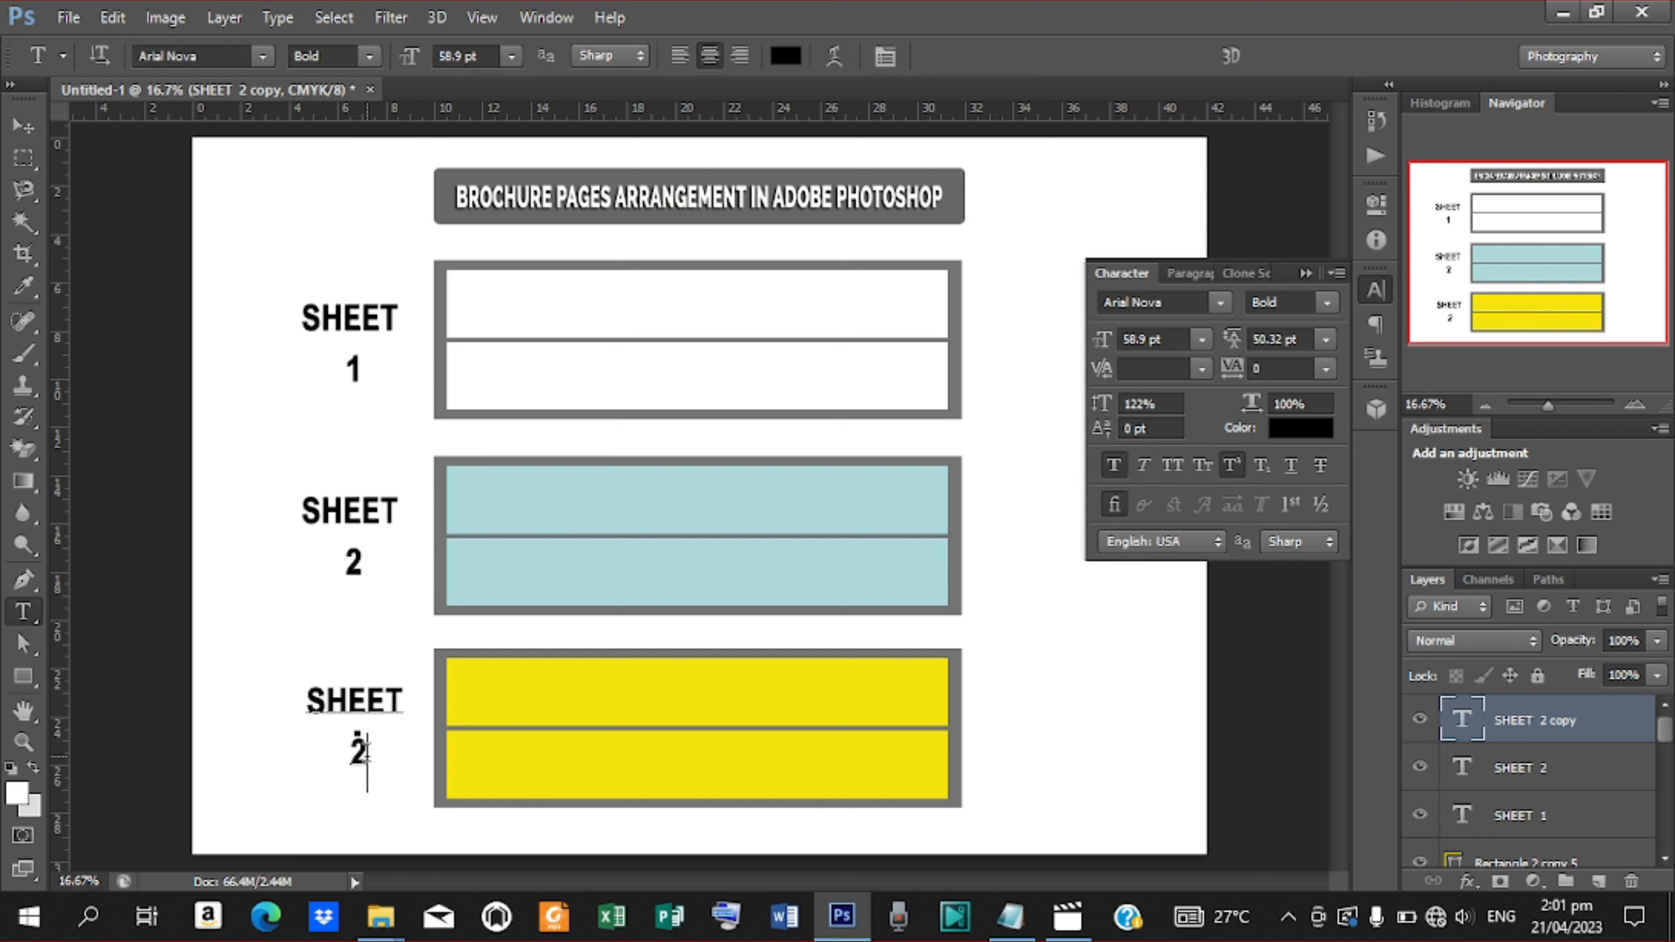
key(BackSpace)
text(3)
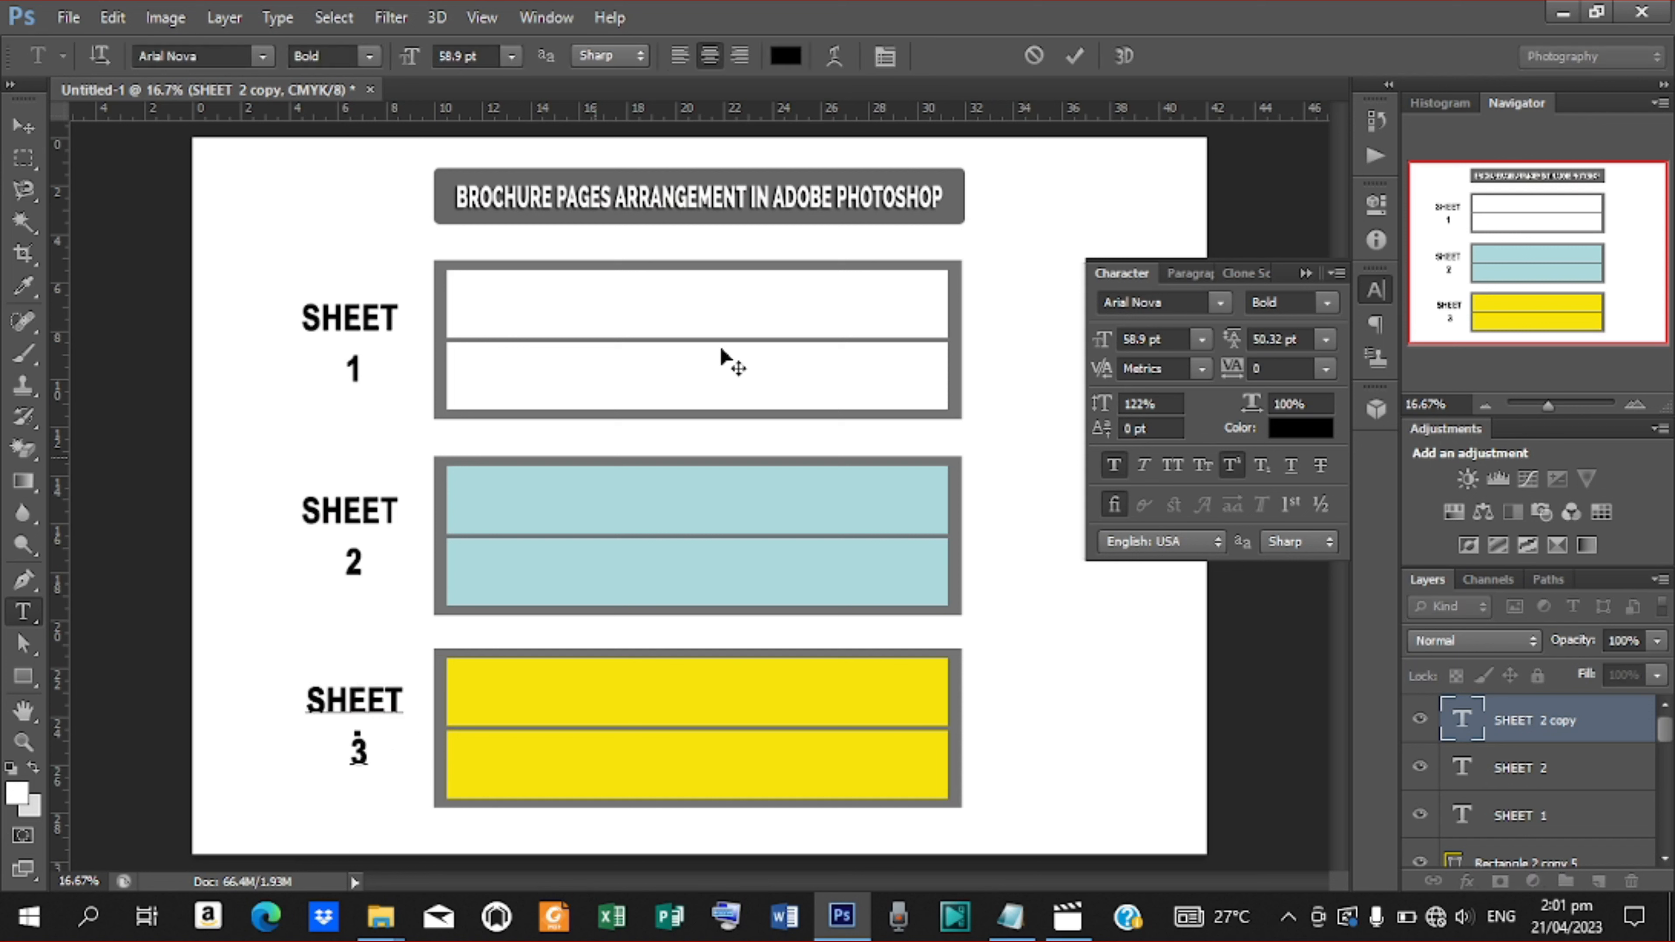
click(1082, 52)
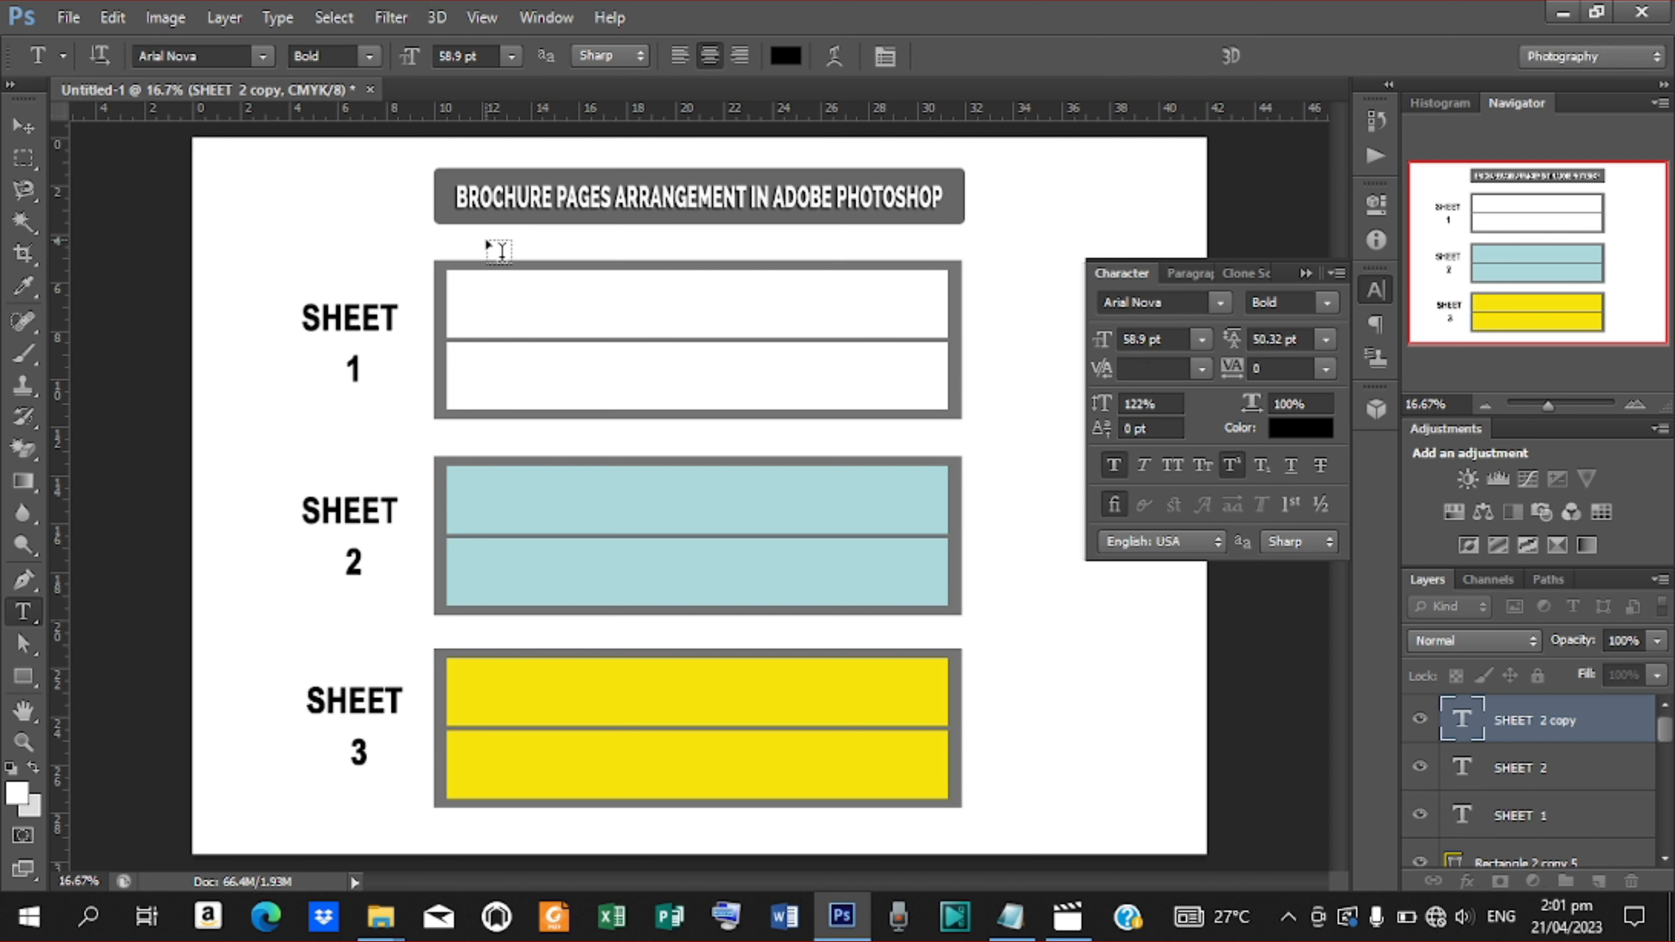
Add the text FRONT in the upper half of the first white panel
click(23, 127)
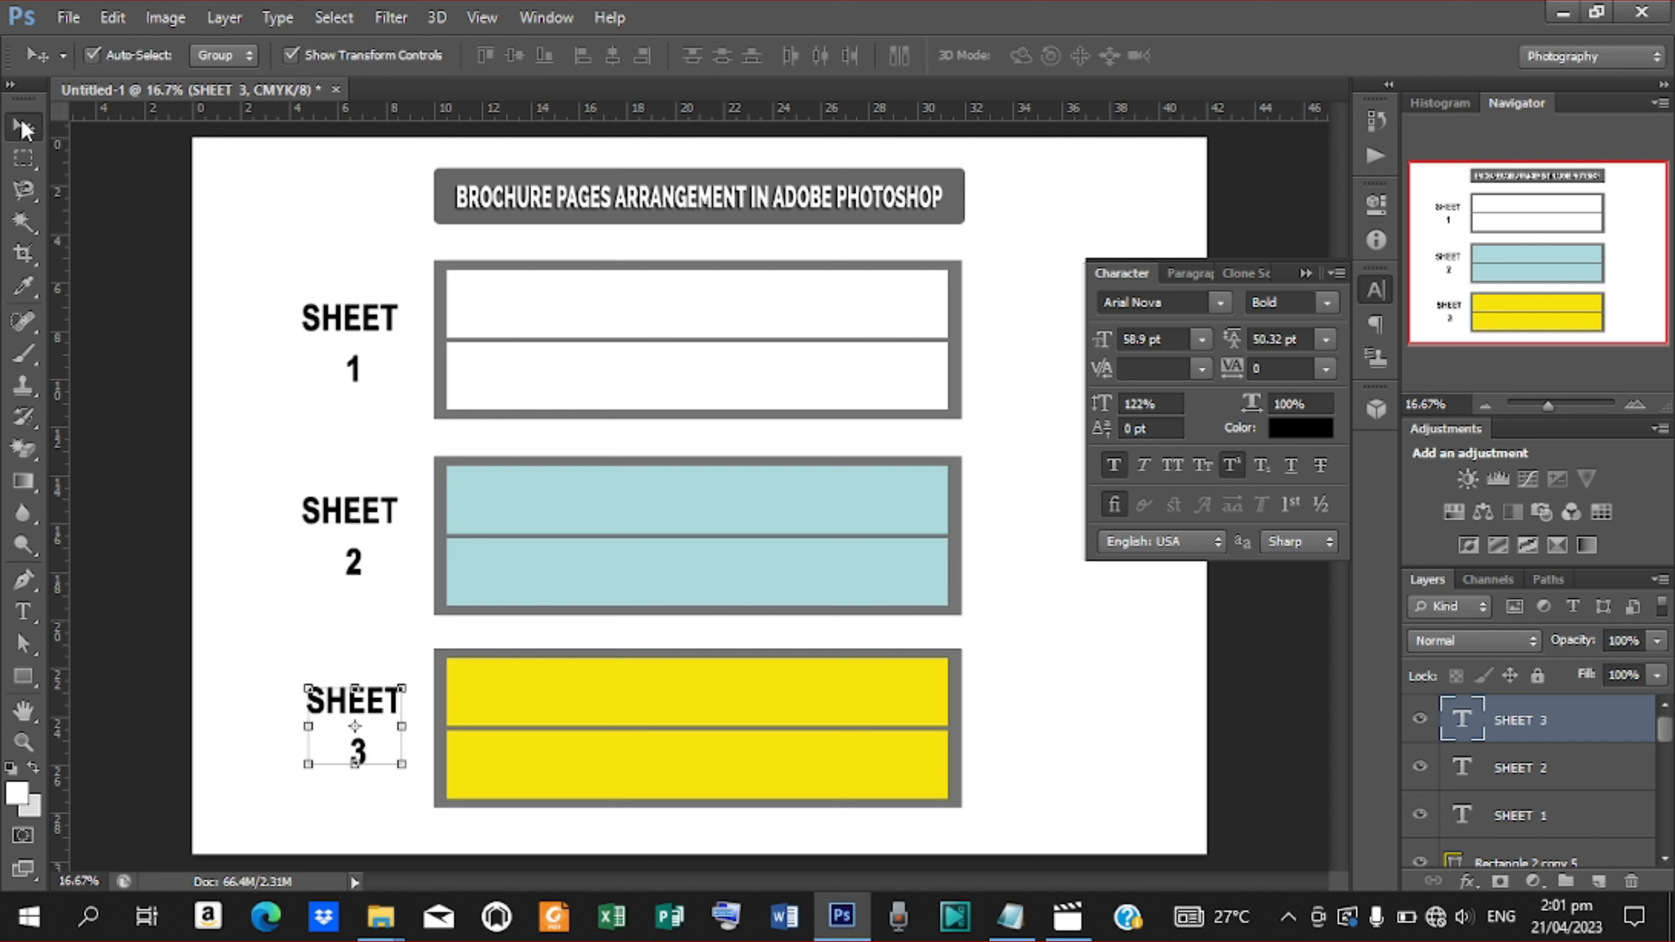
click(344, 319)
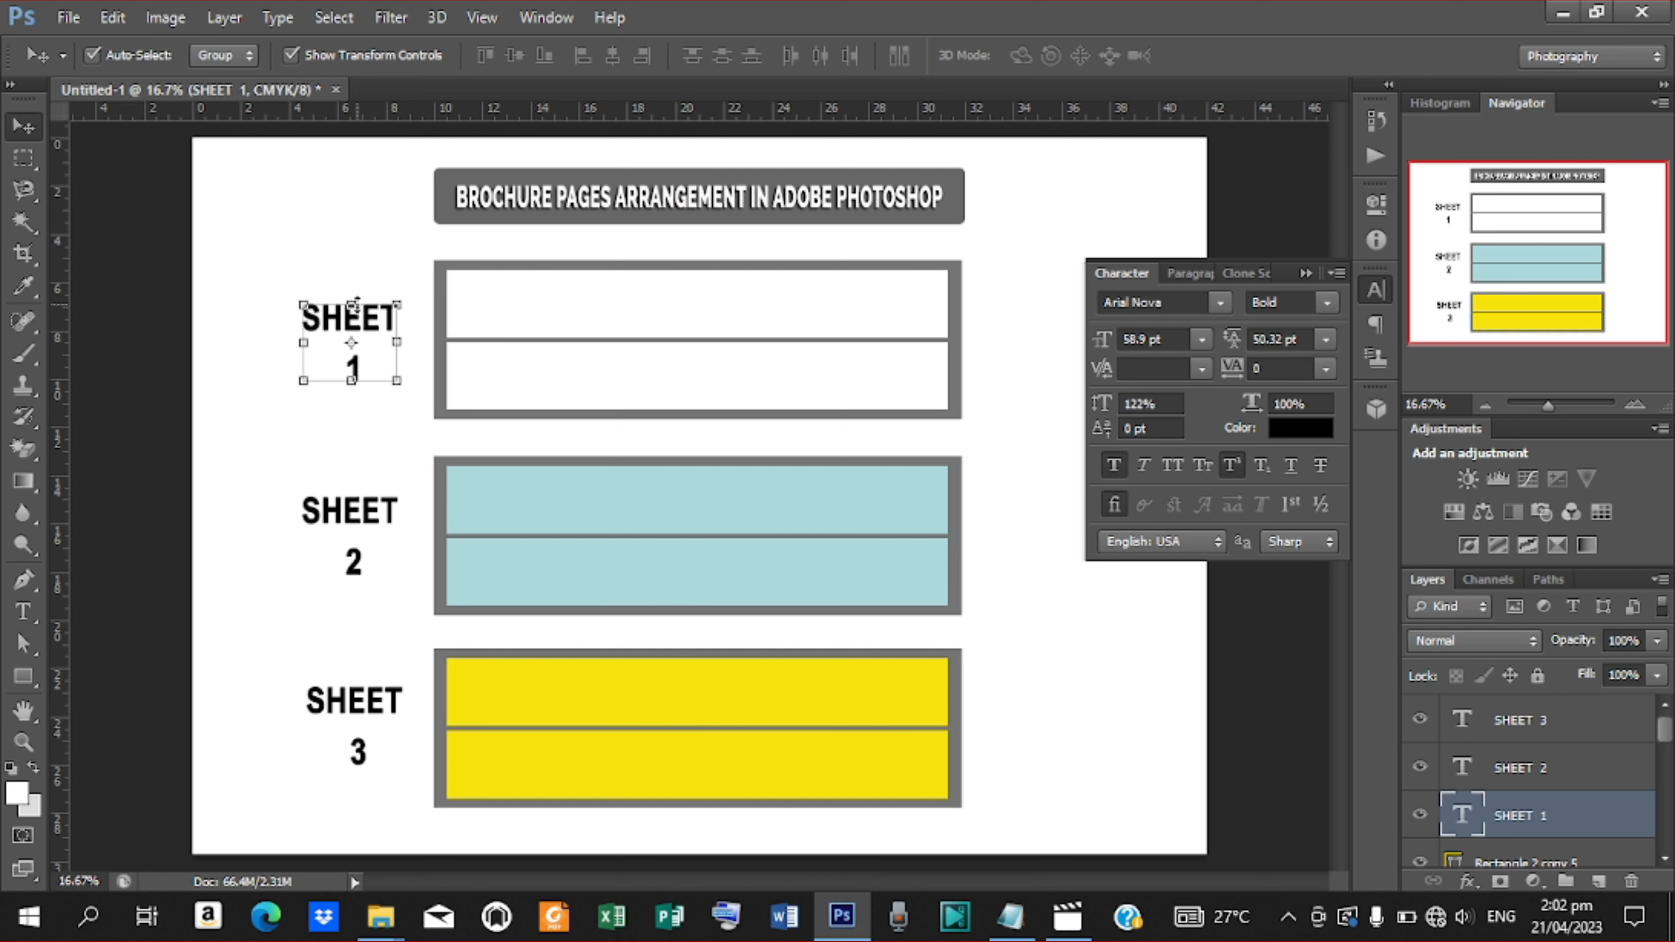
key(t)
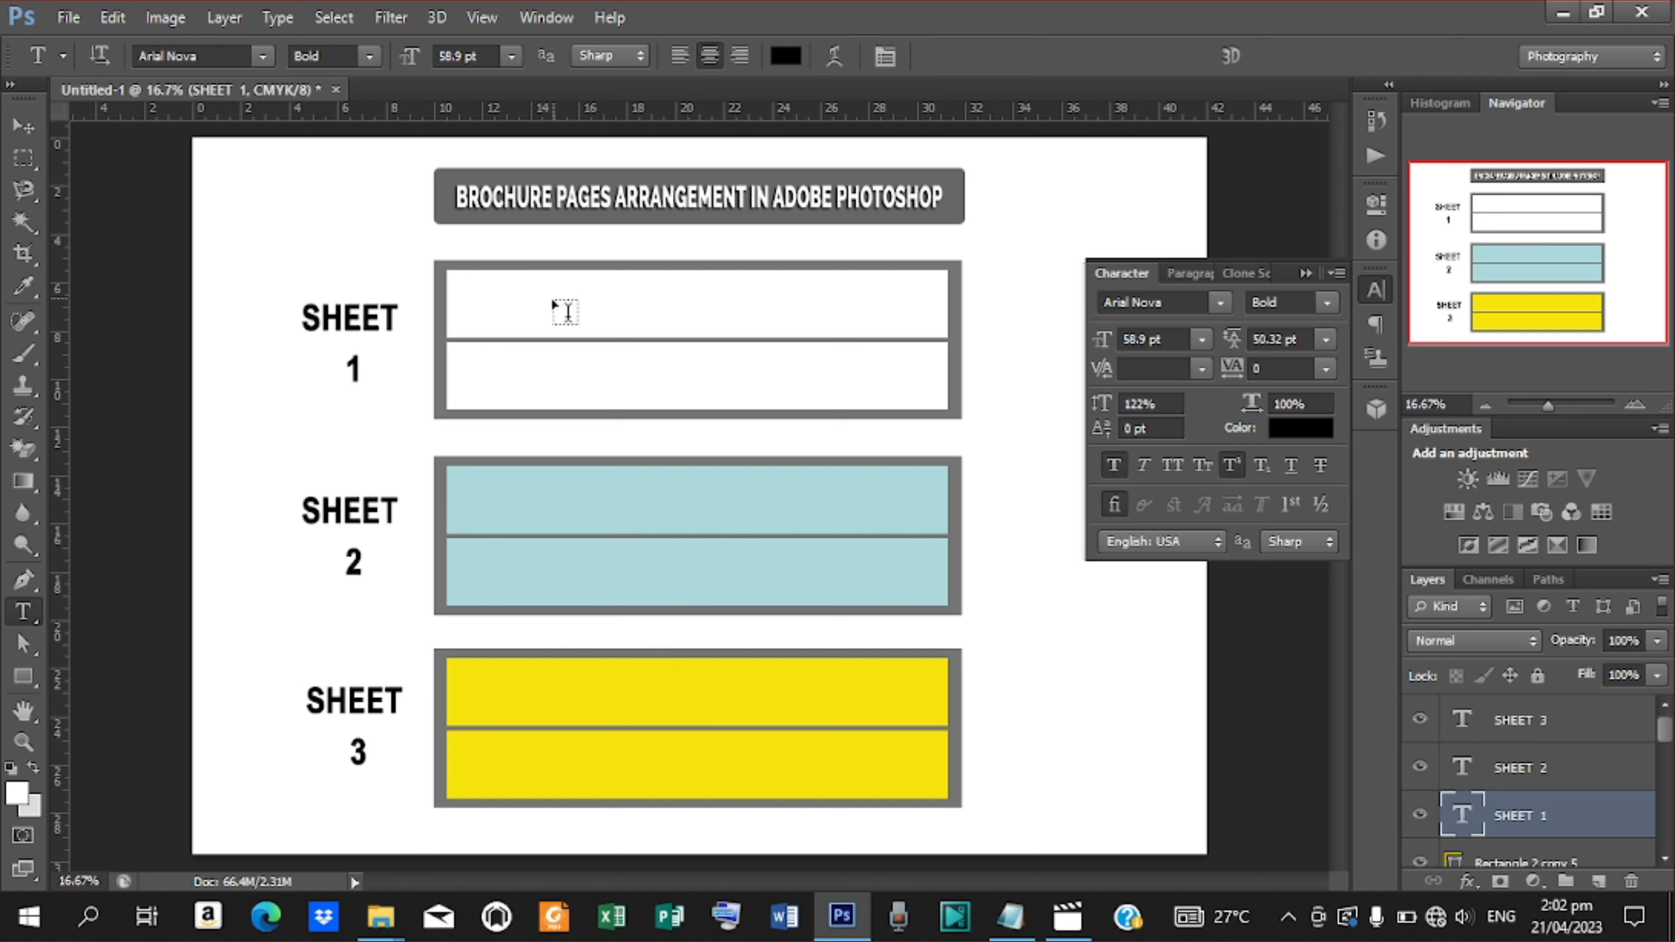
click(489, 291)
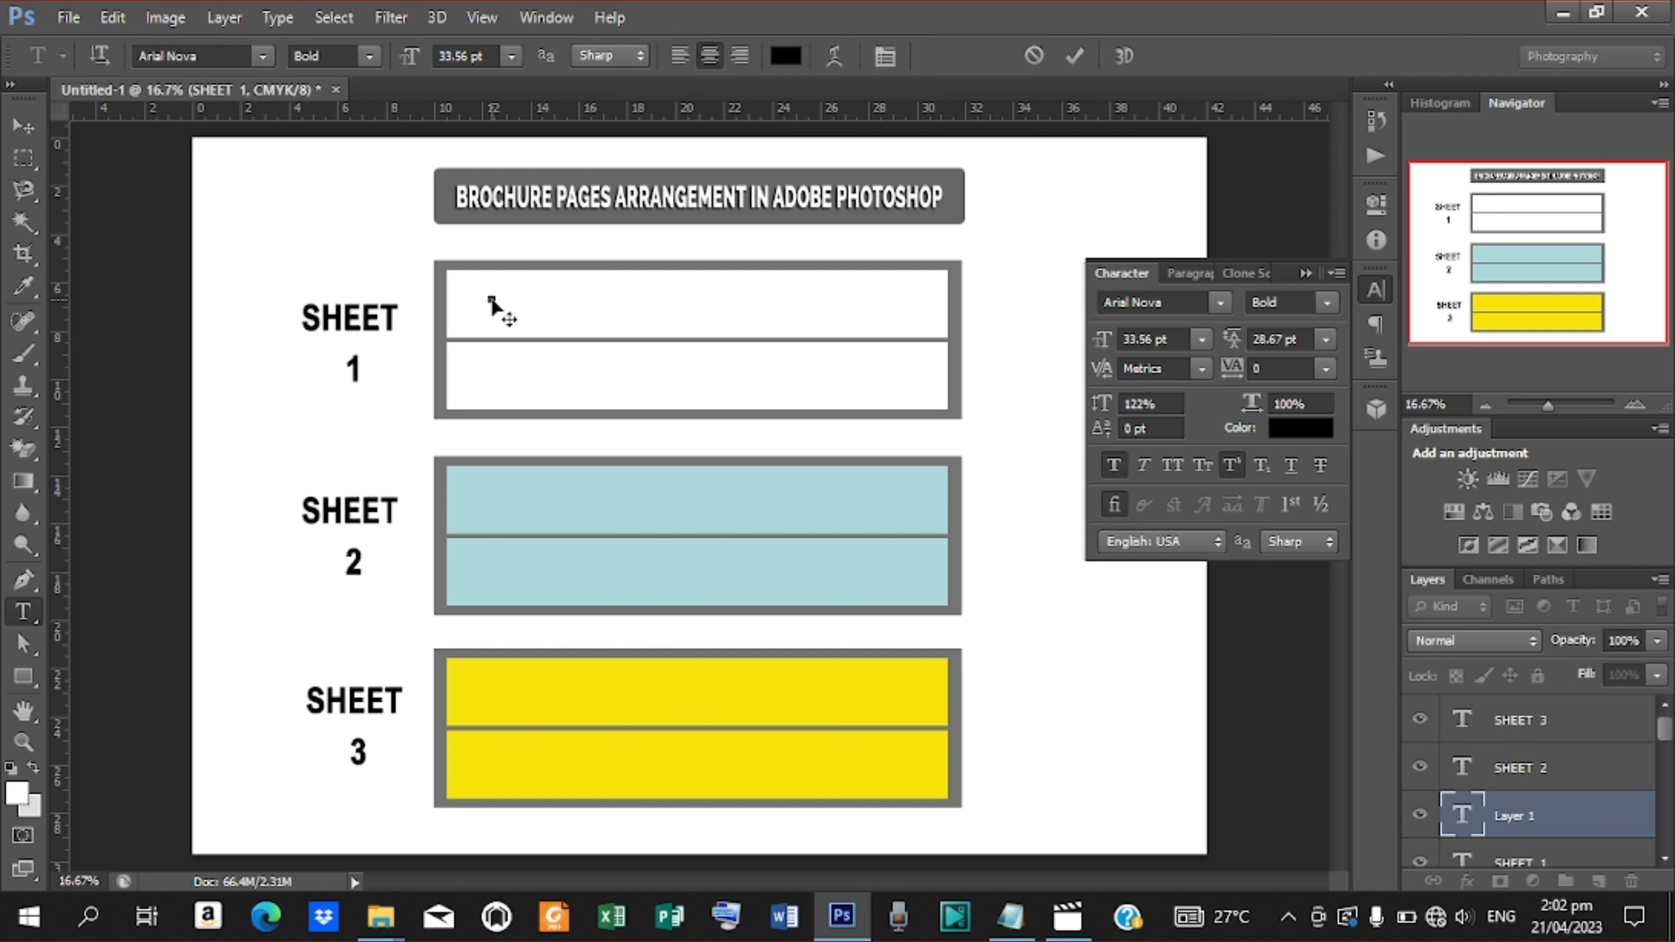
text(FRONT)
click(1078, 56)
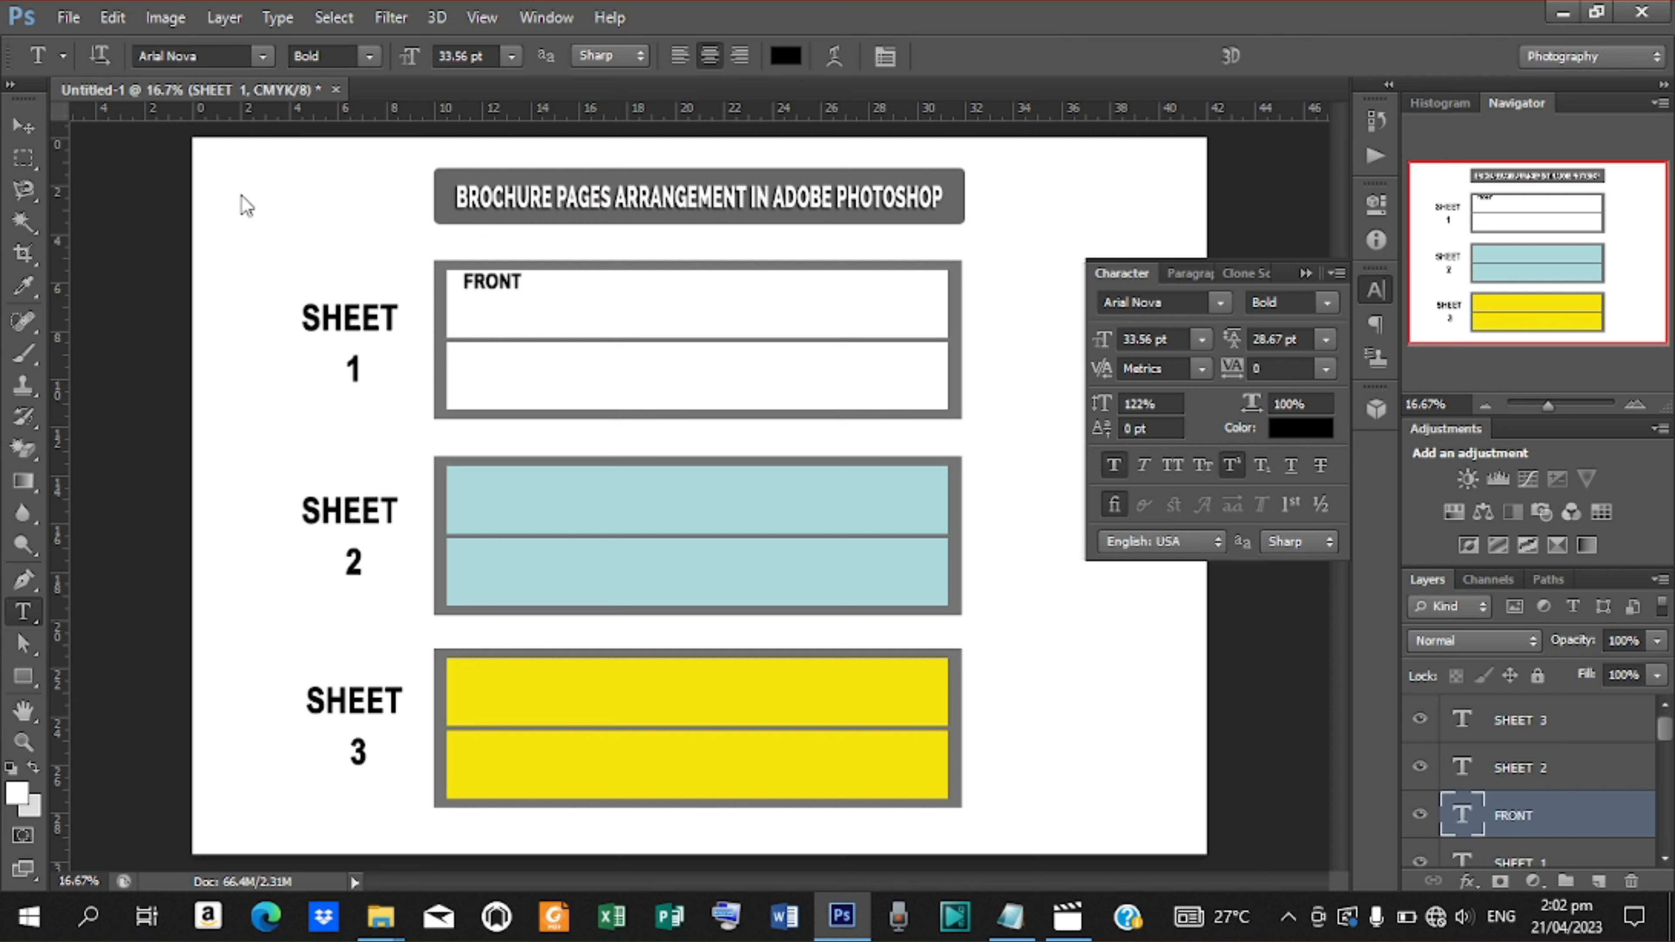
Move the FRONT label to the top centre of the first white panel
click(24, 126)
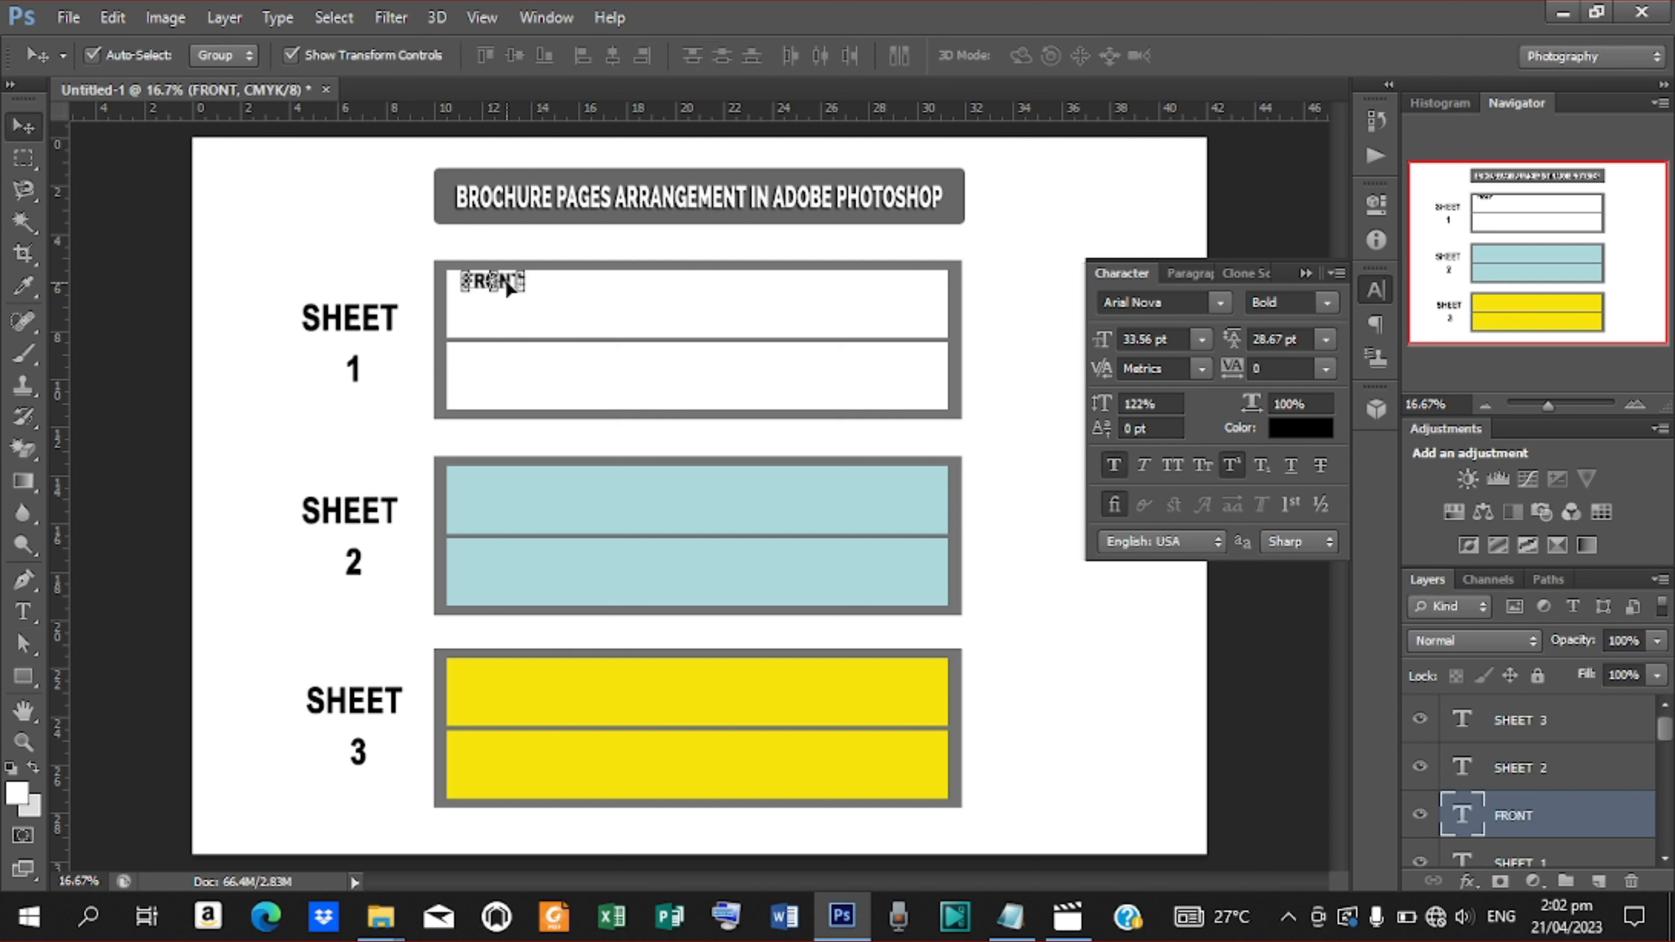
drag(505, 279, 700, 291)
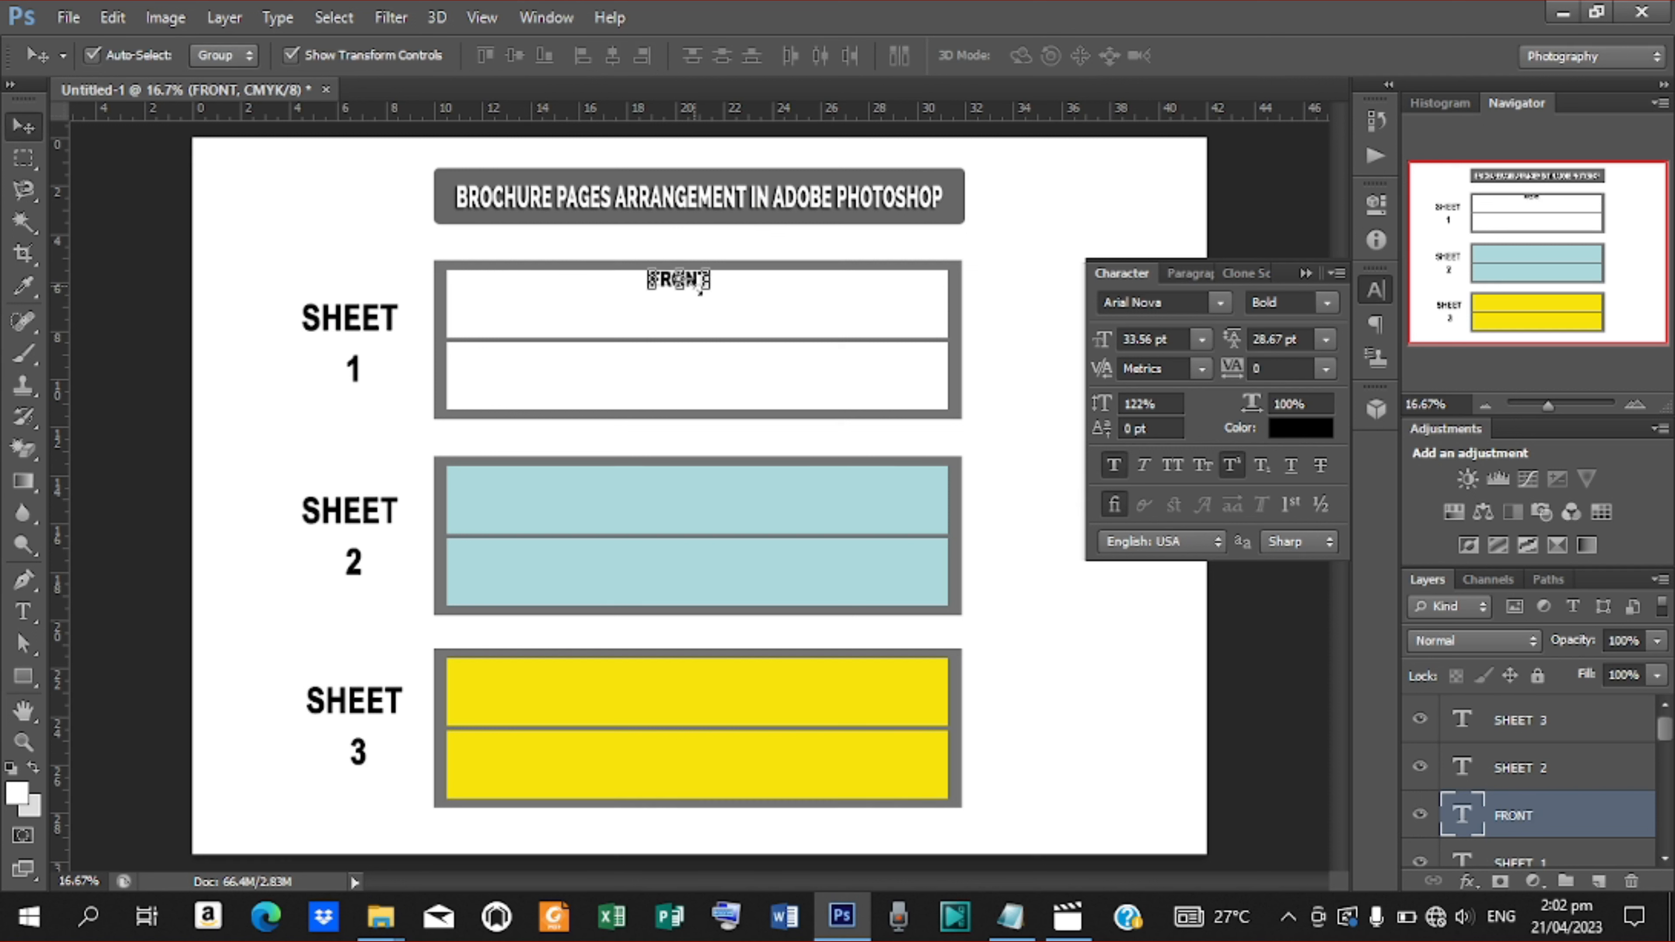
key(Right)
key(Right)
key(Right)
key(Right)
key(Right)
key(Right)
key(Right)
key(Right)
key(Down)
key(Down)
key(Down)
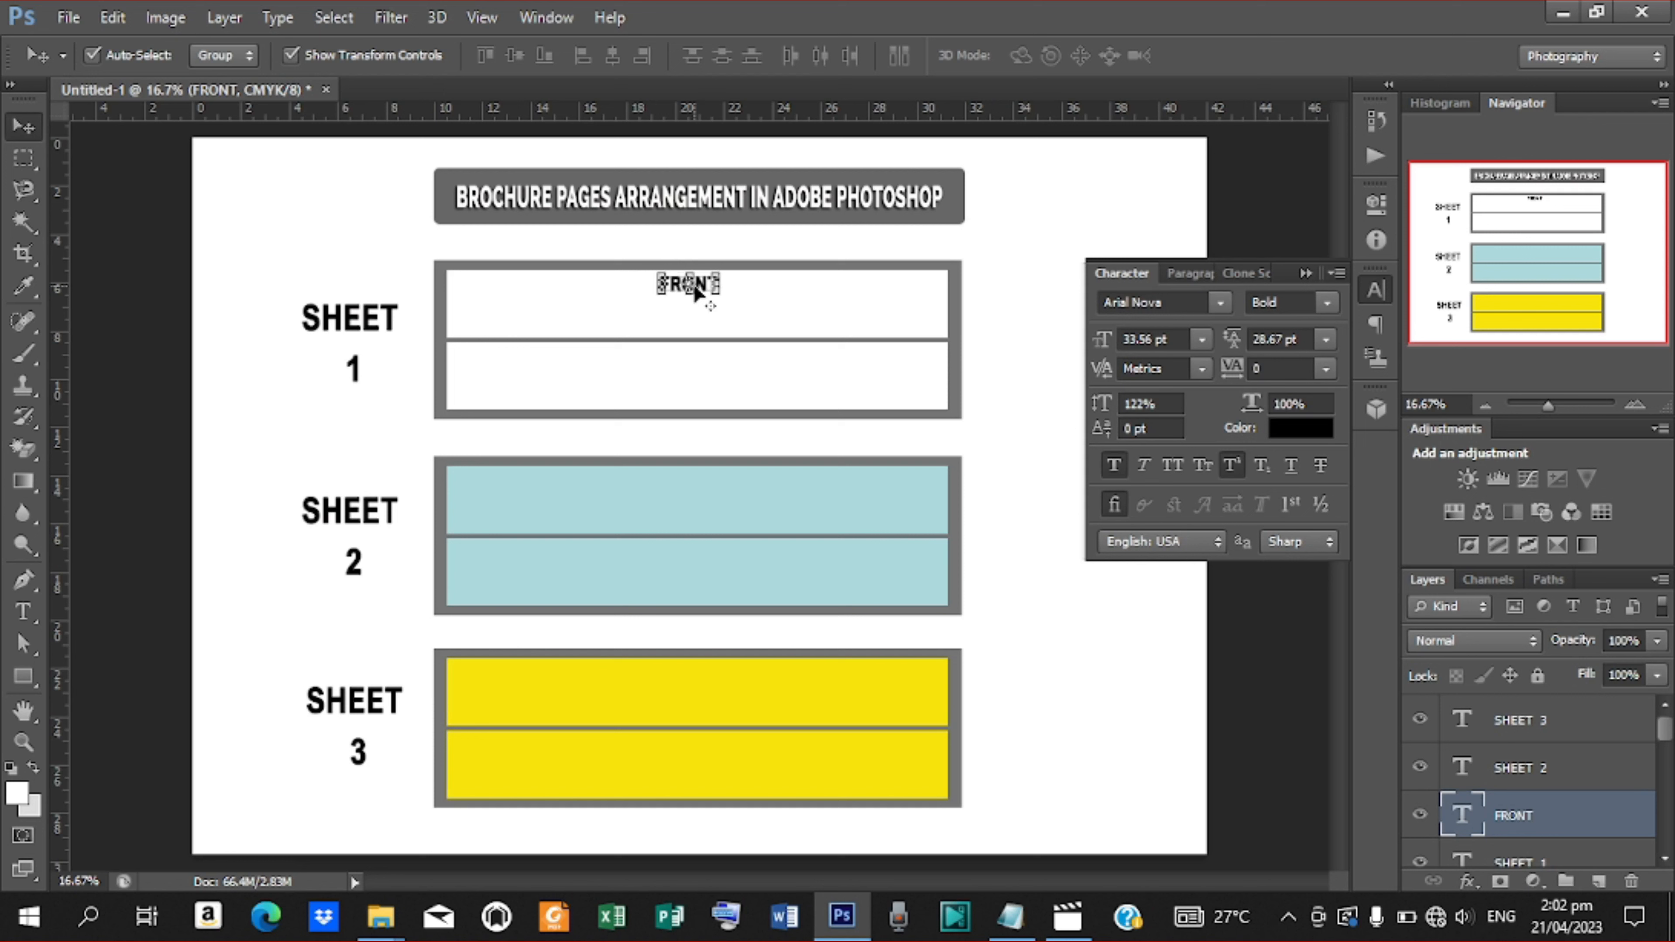
Duplicate the FRONT label and move the copy into the lower half of the first white panel
key(ctrl+j)
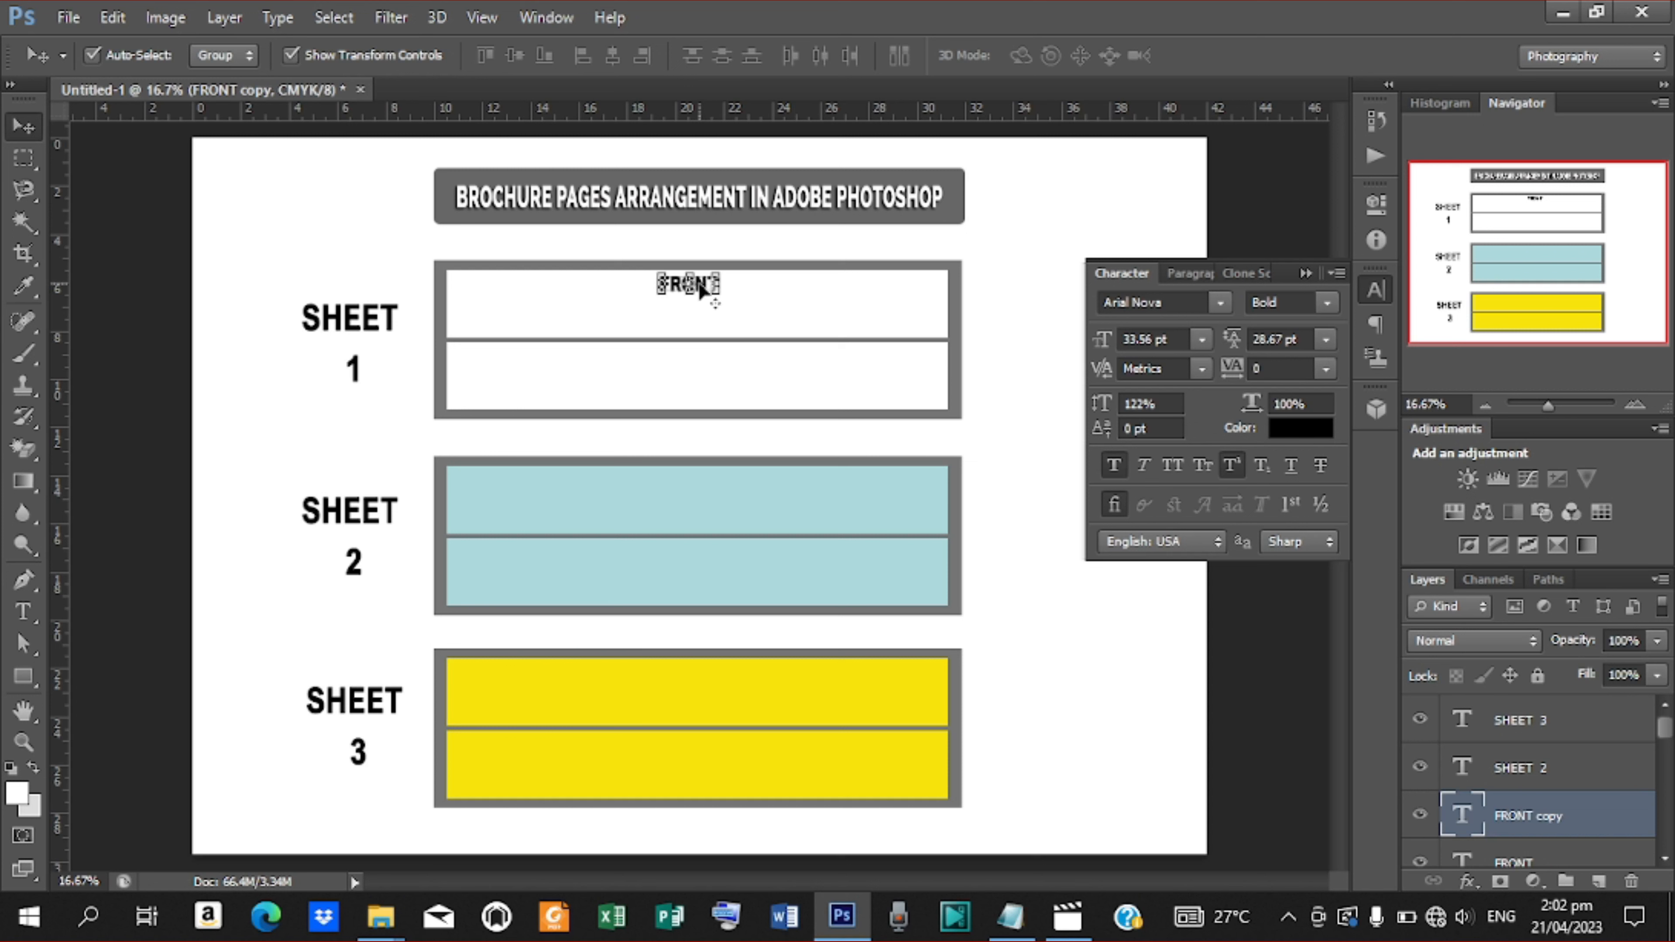
key(ctrl+t)
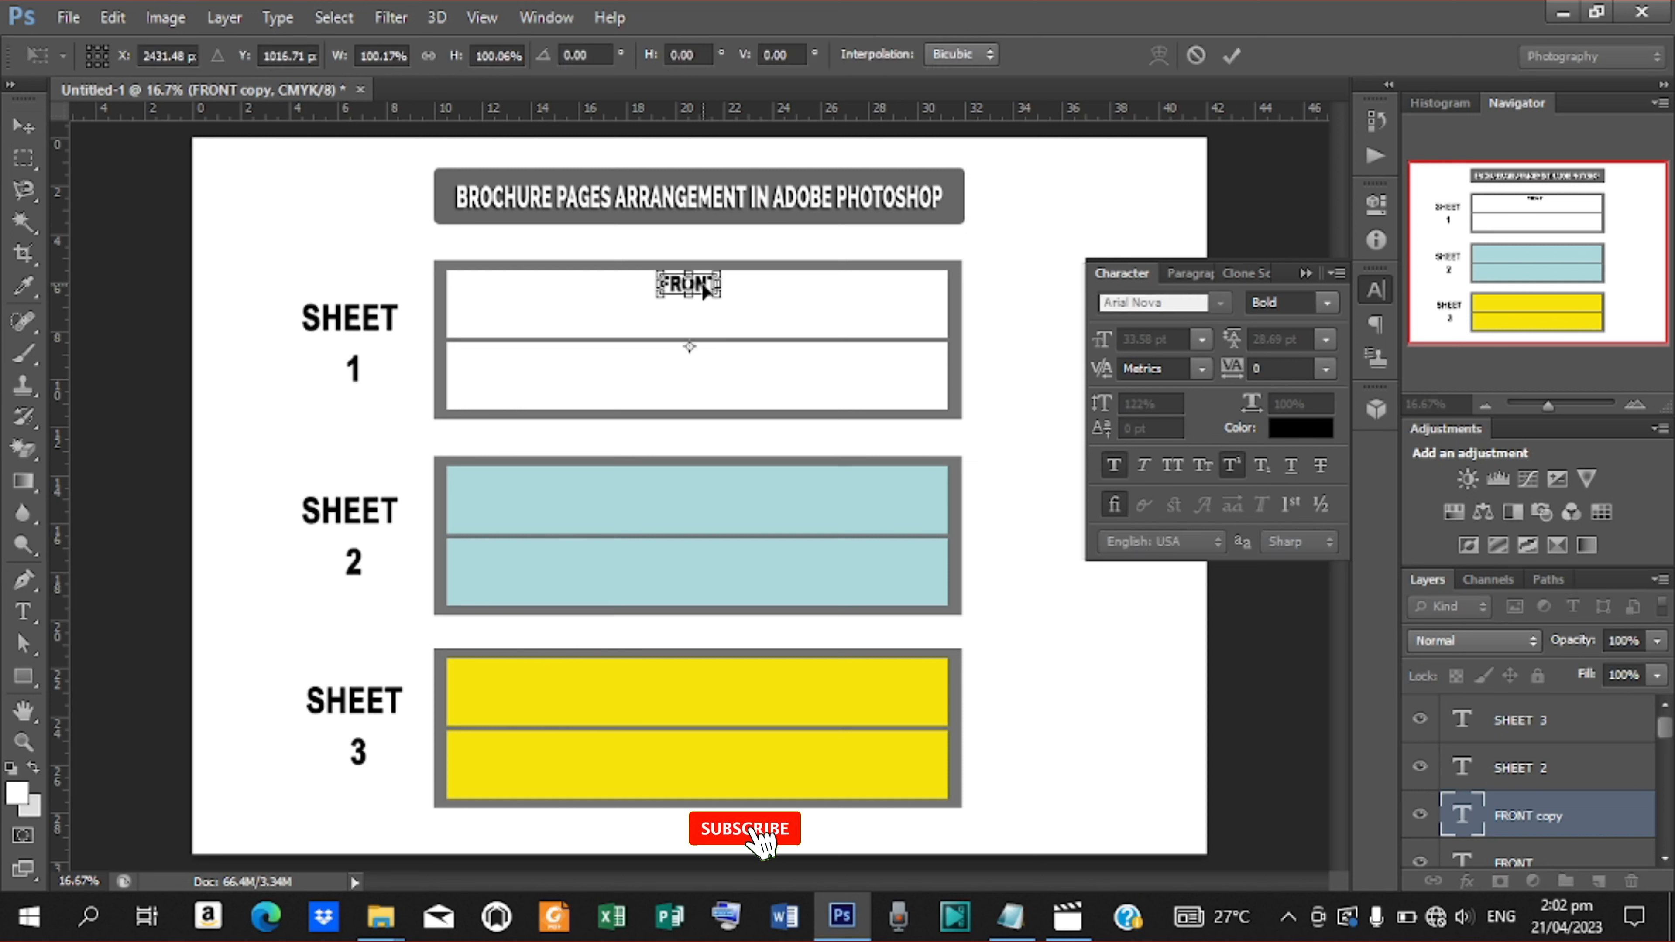
drag(701, 281, 701, 376)
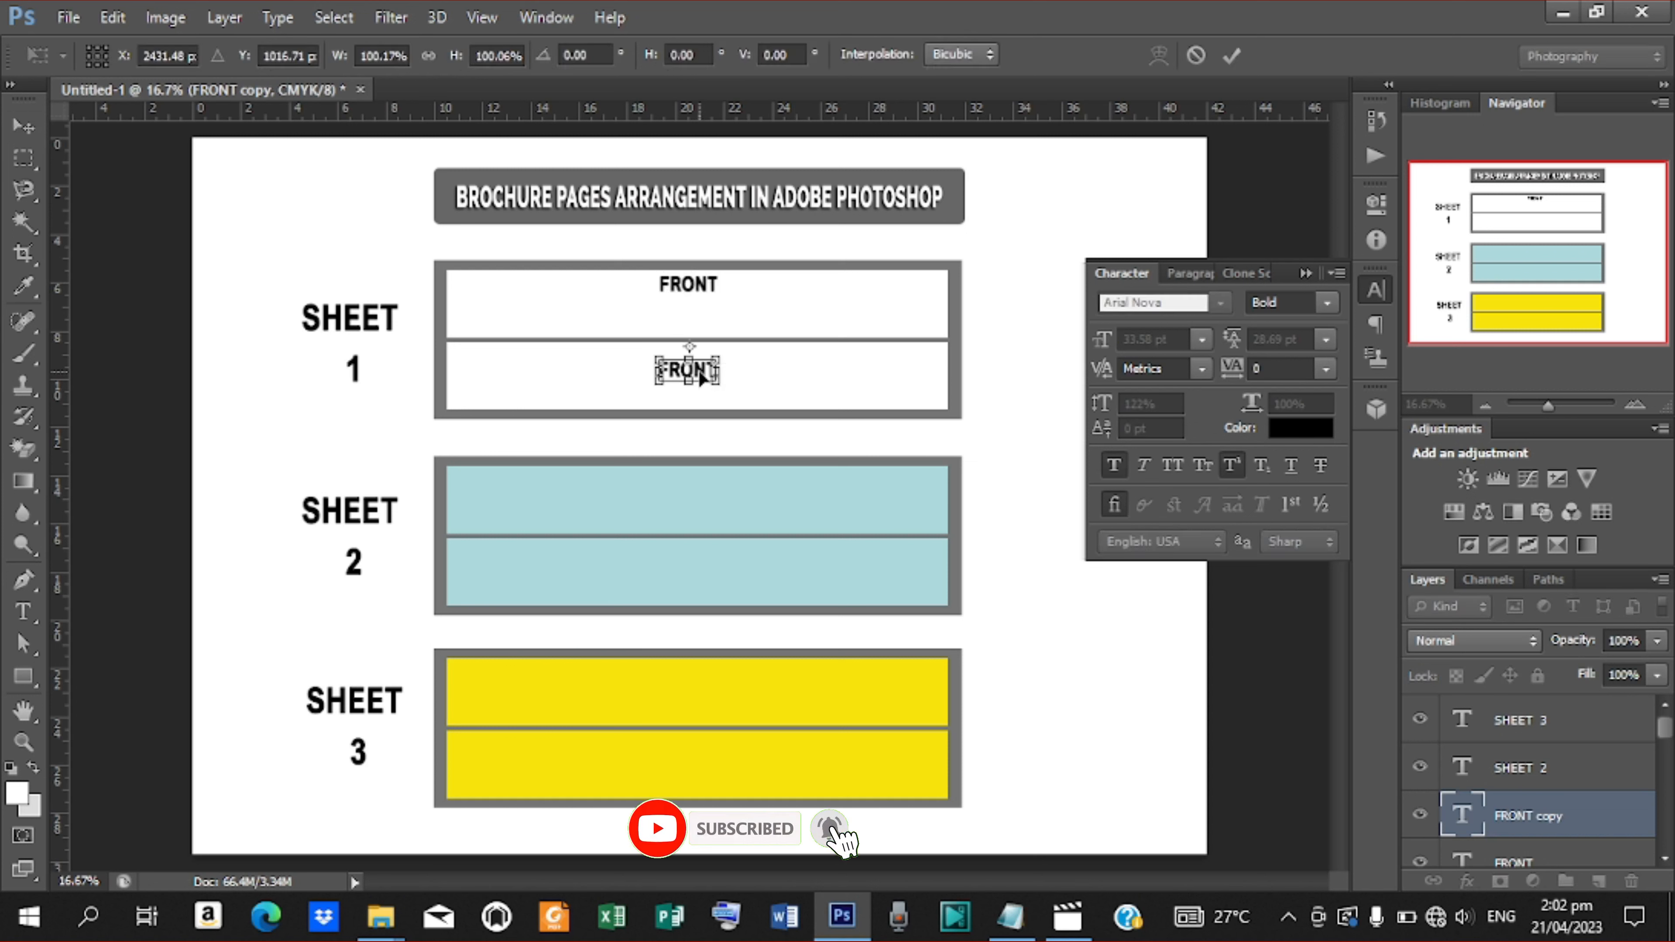
key(Return)
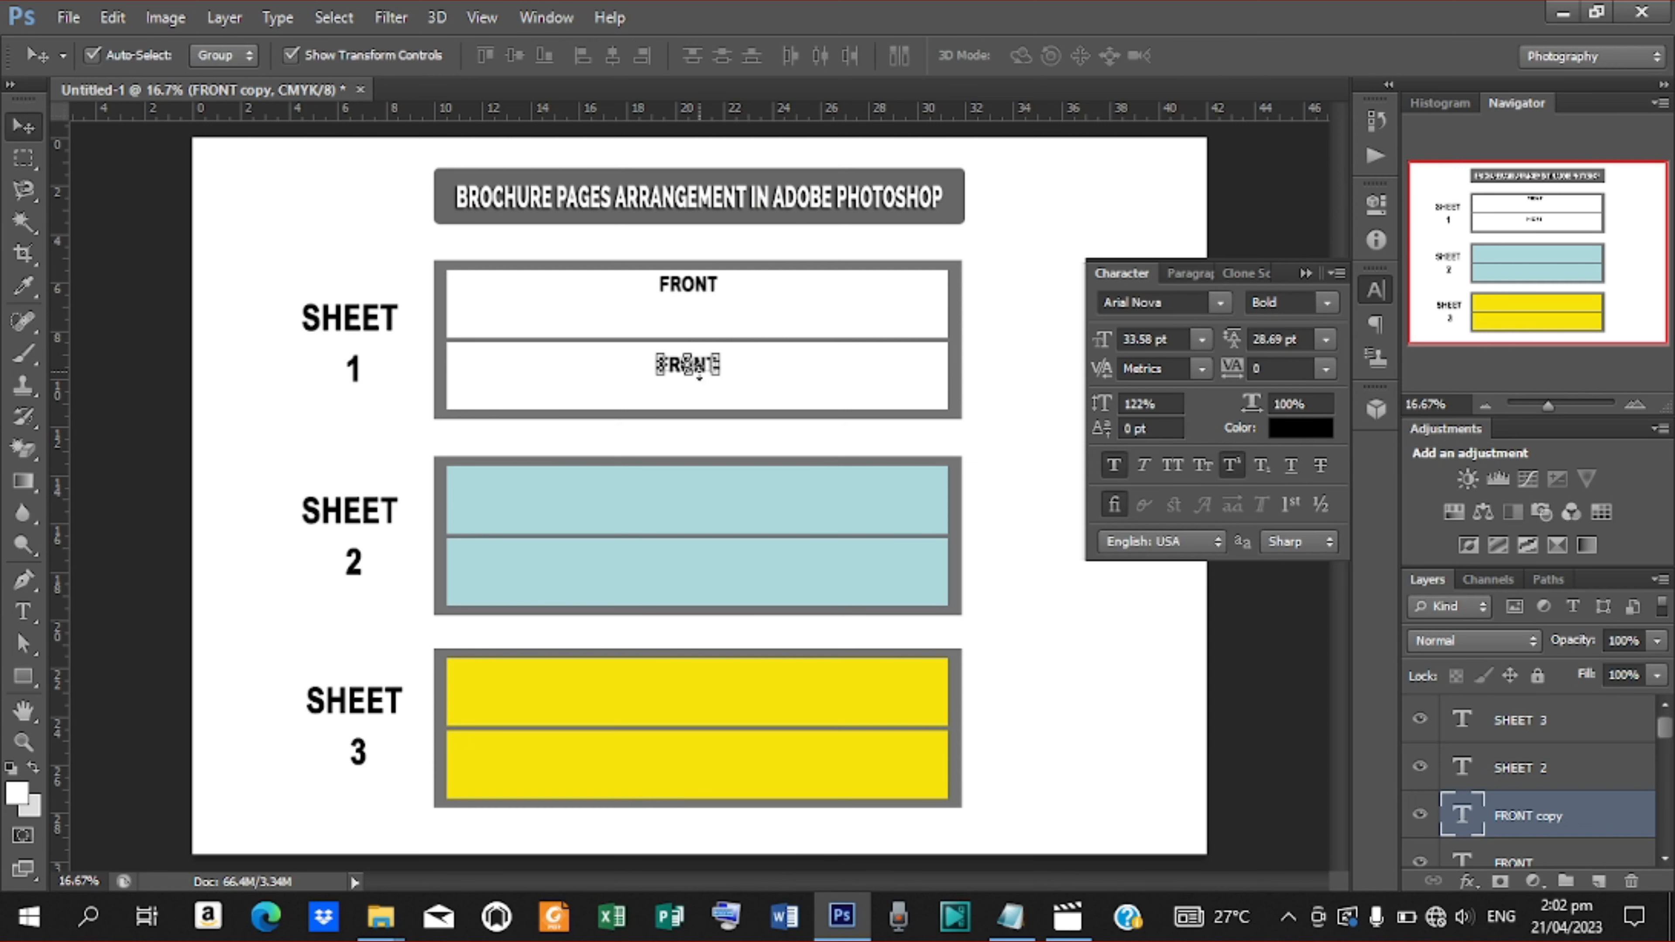
Change the copied label's text to BACK
key(t)
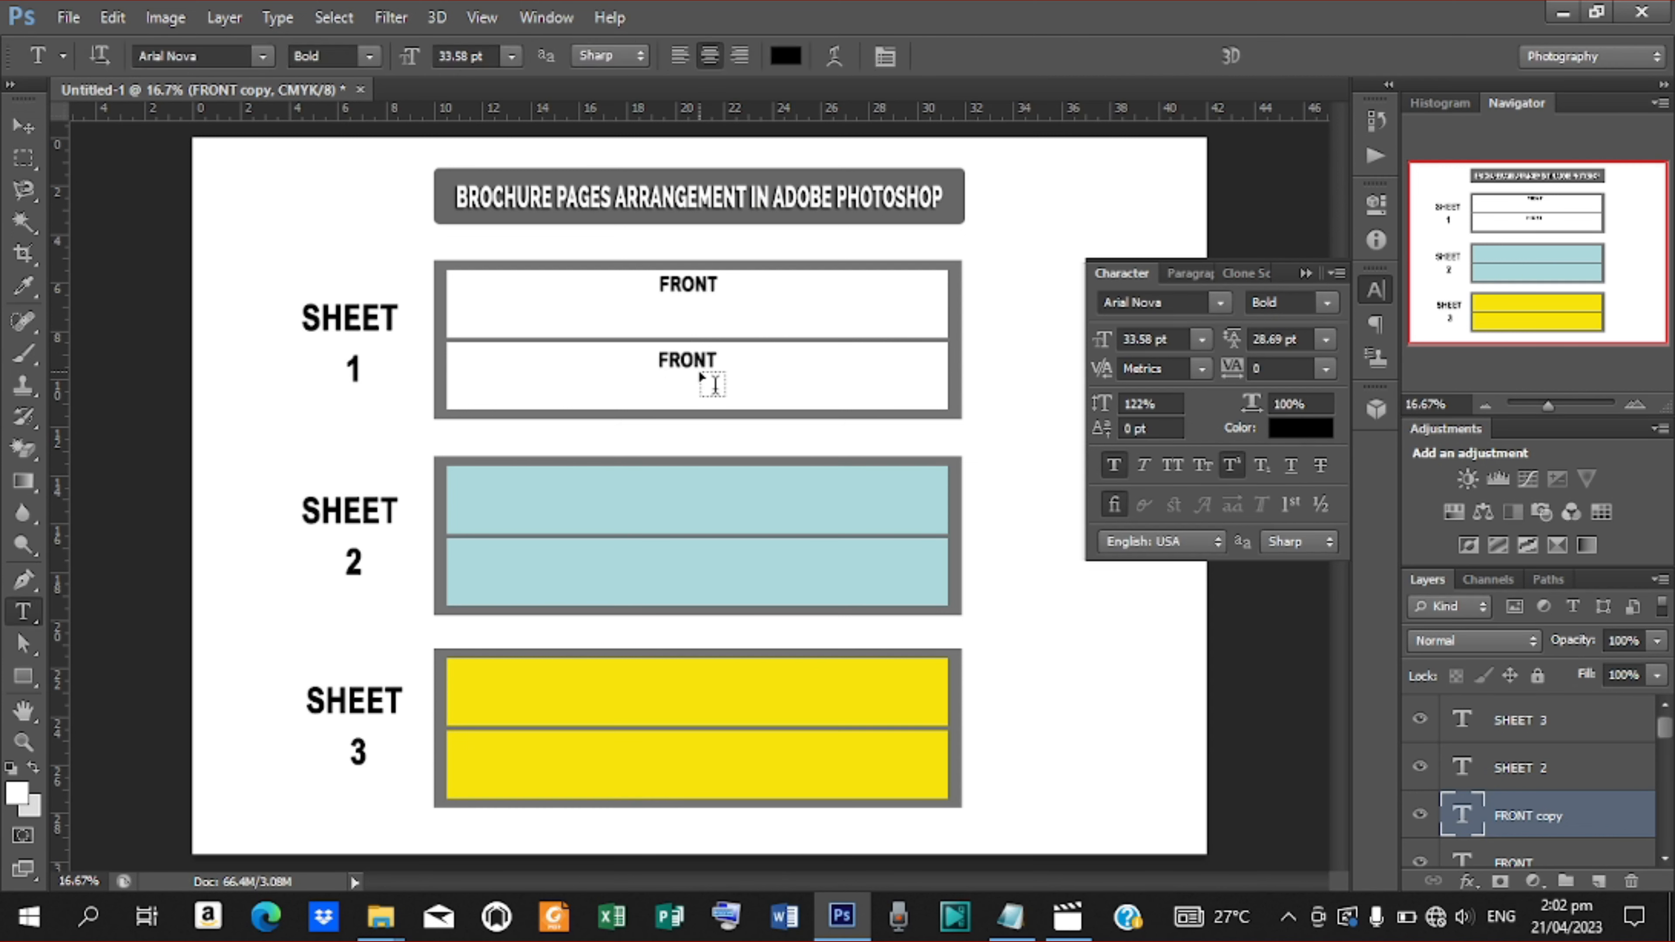
drag(657, 359, 784, 381)
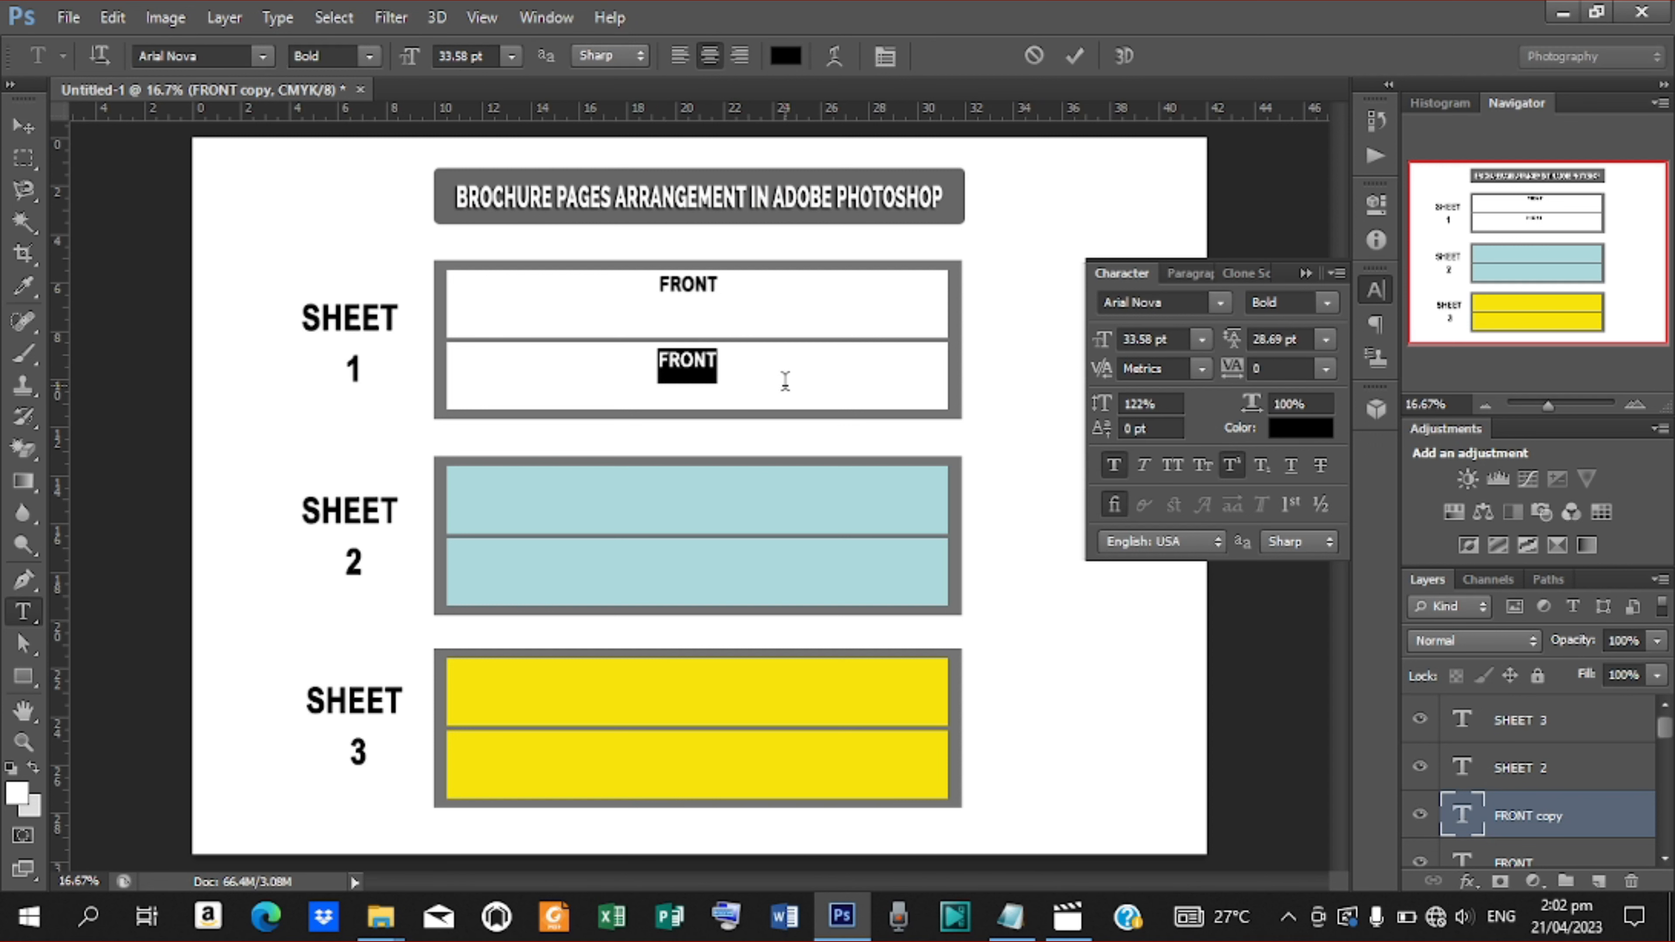
text(BACK)
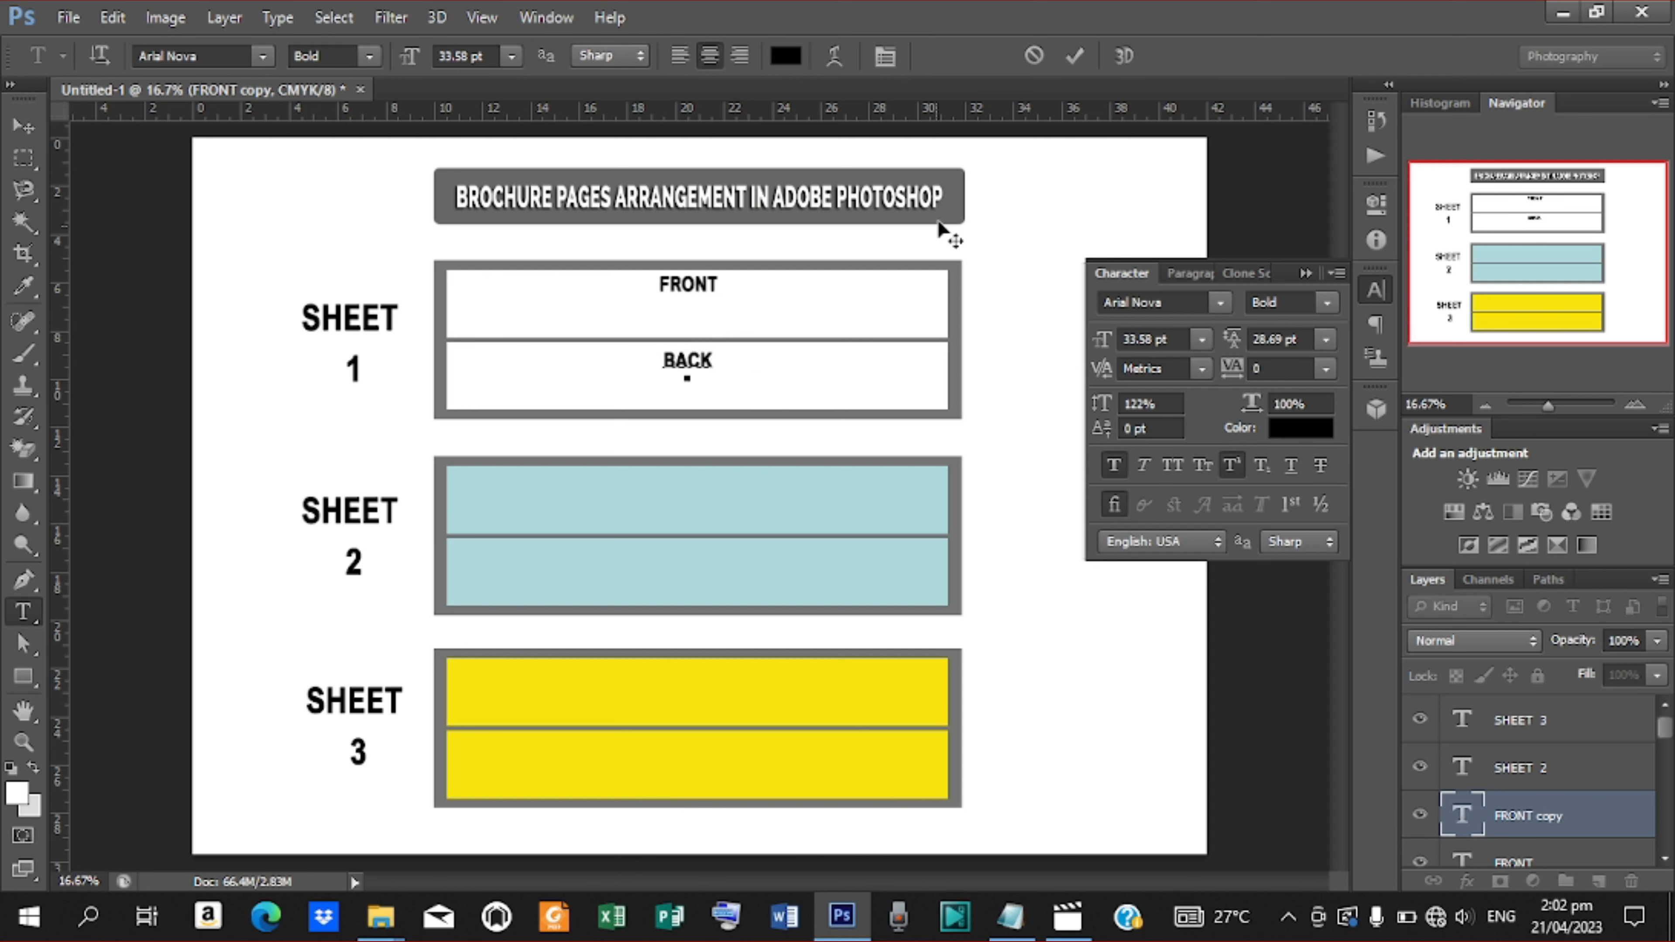
click(1078, 58)
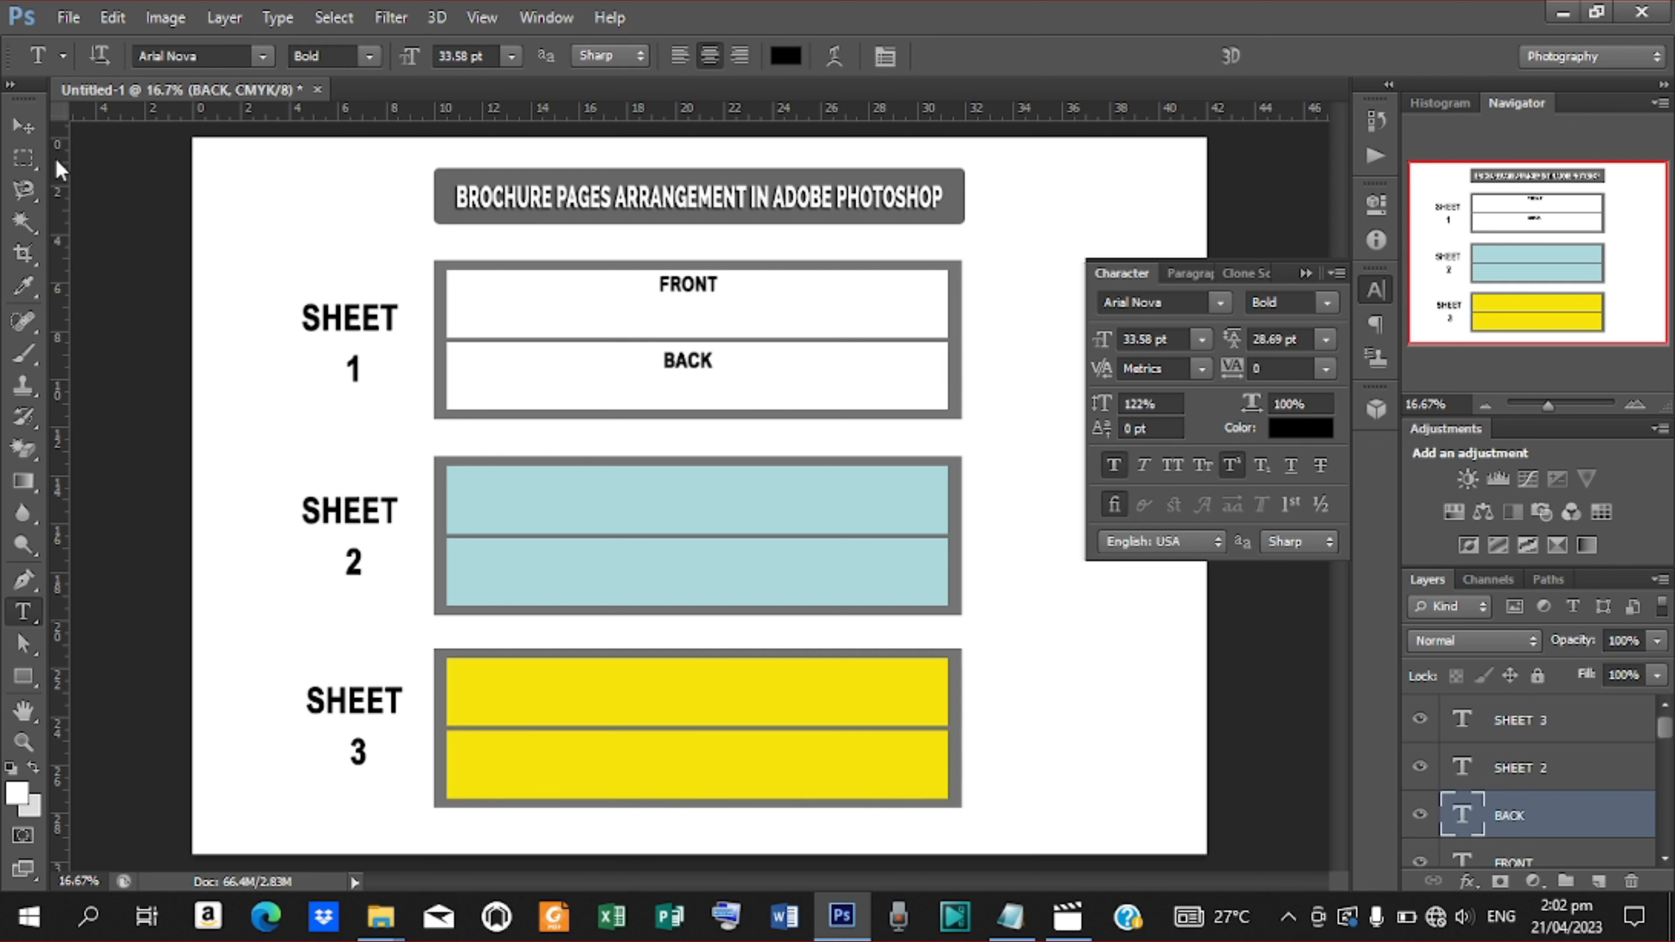
click(23, 127)
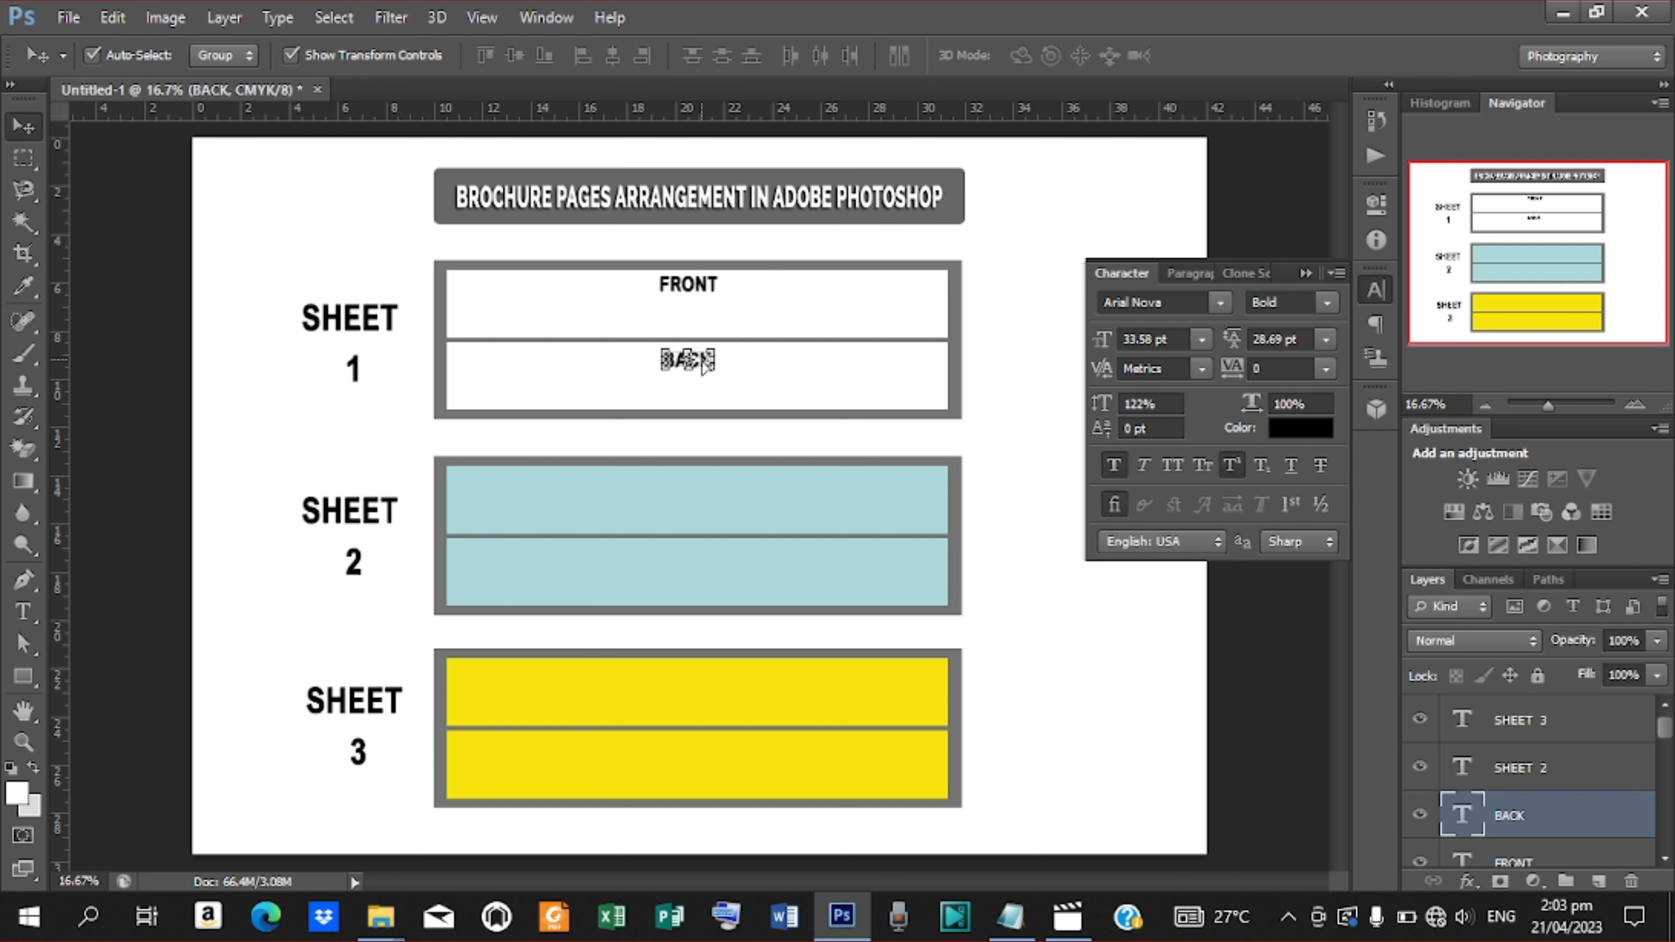
Duplicate the BACK label and move the copy to the top of the upper blue panel
drag(704, 363, 703, 362)
click(290, 55)
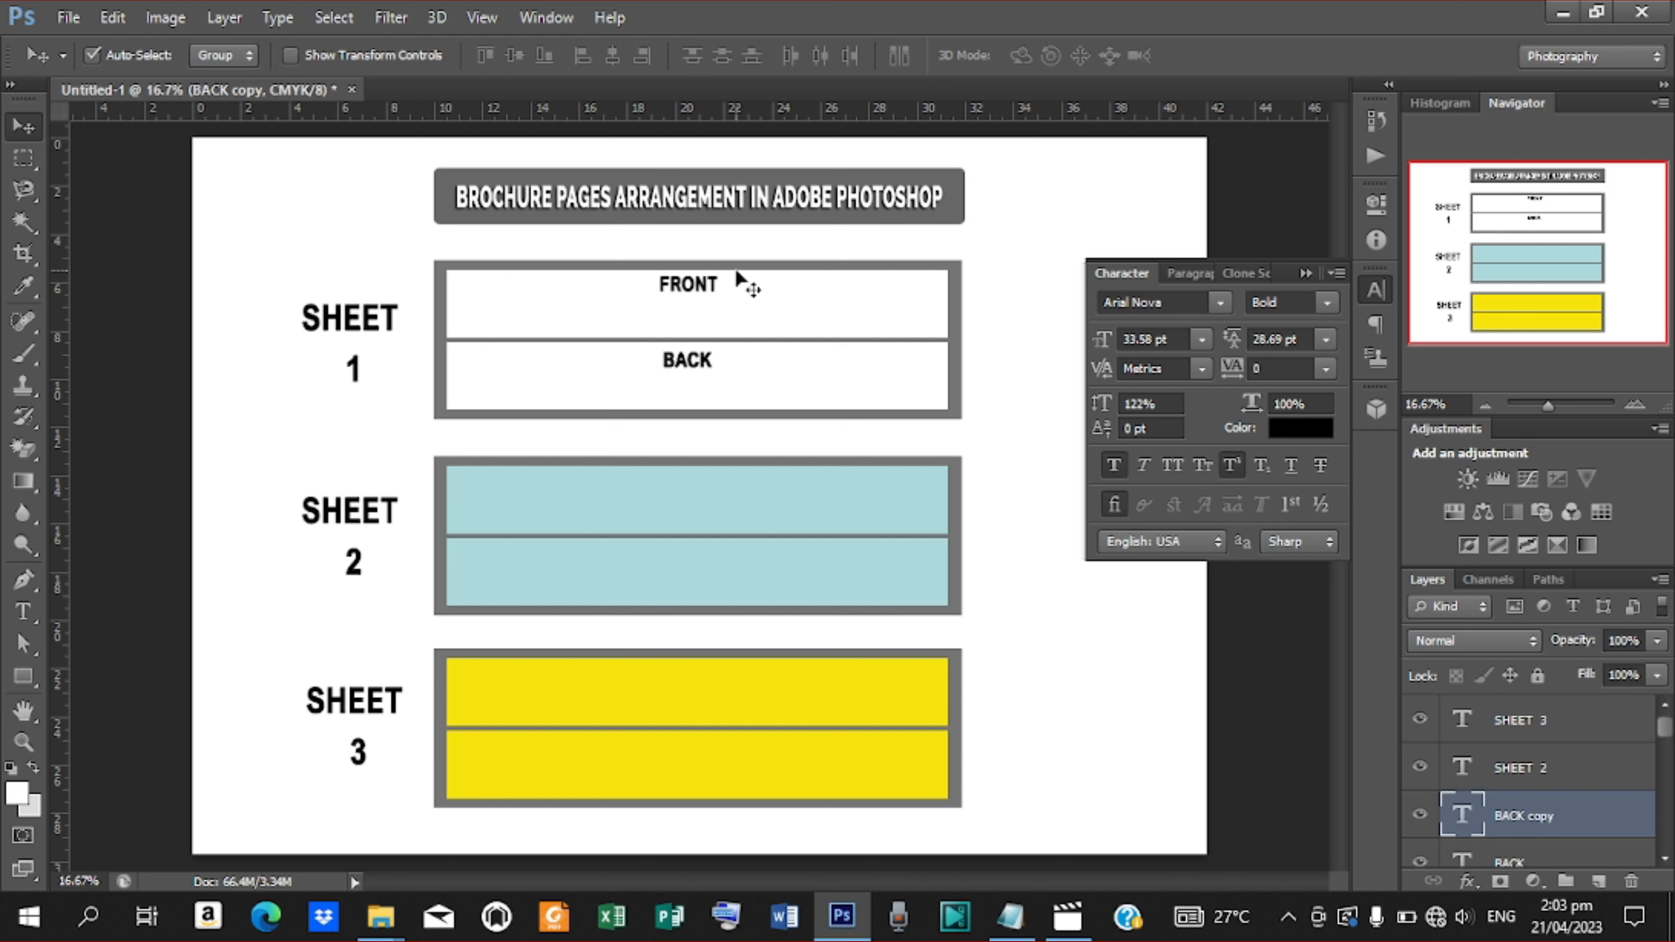
drag(696, 366, 696, 474)
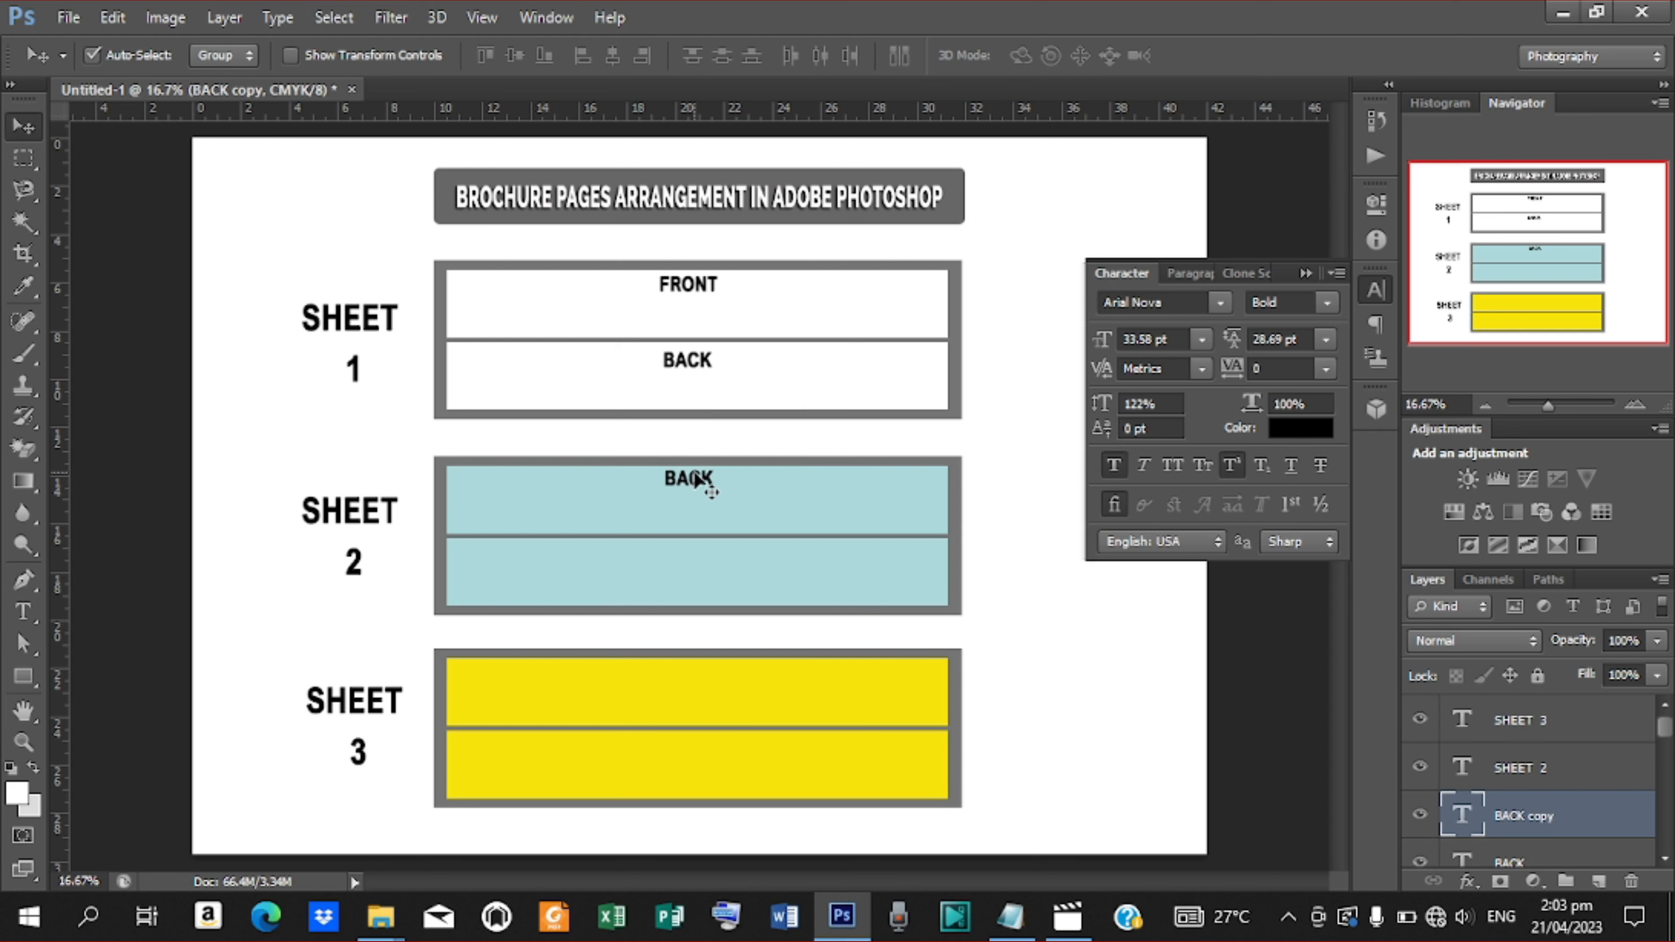
Change the upper blue panel's label text to FRONT
key(t)
click(669, 480)
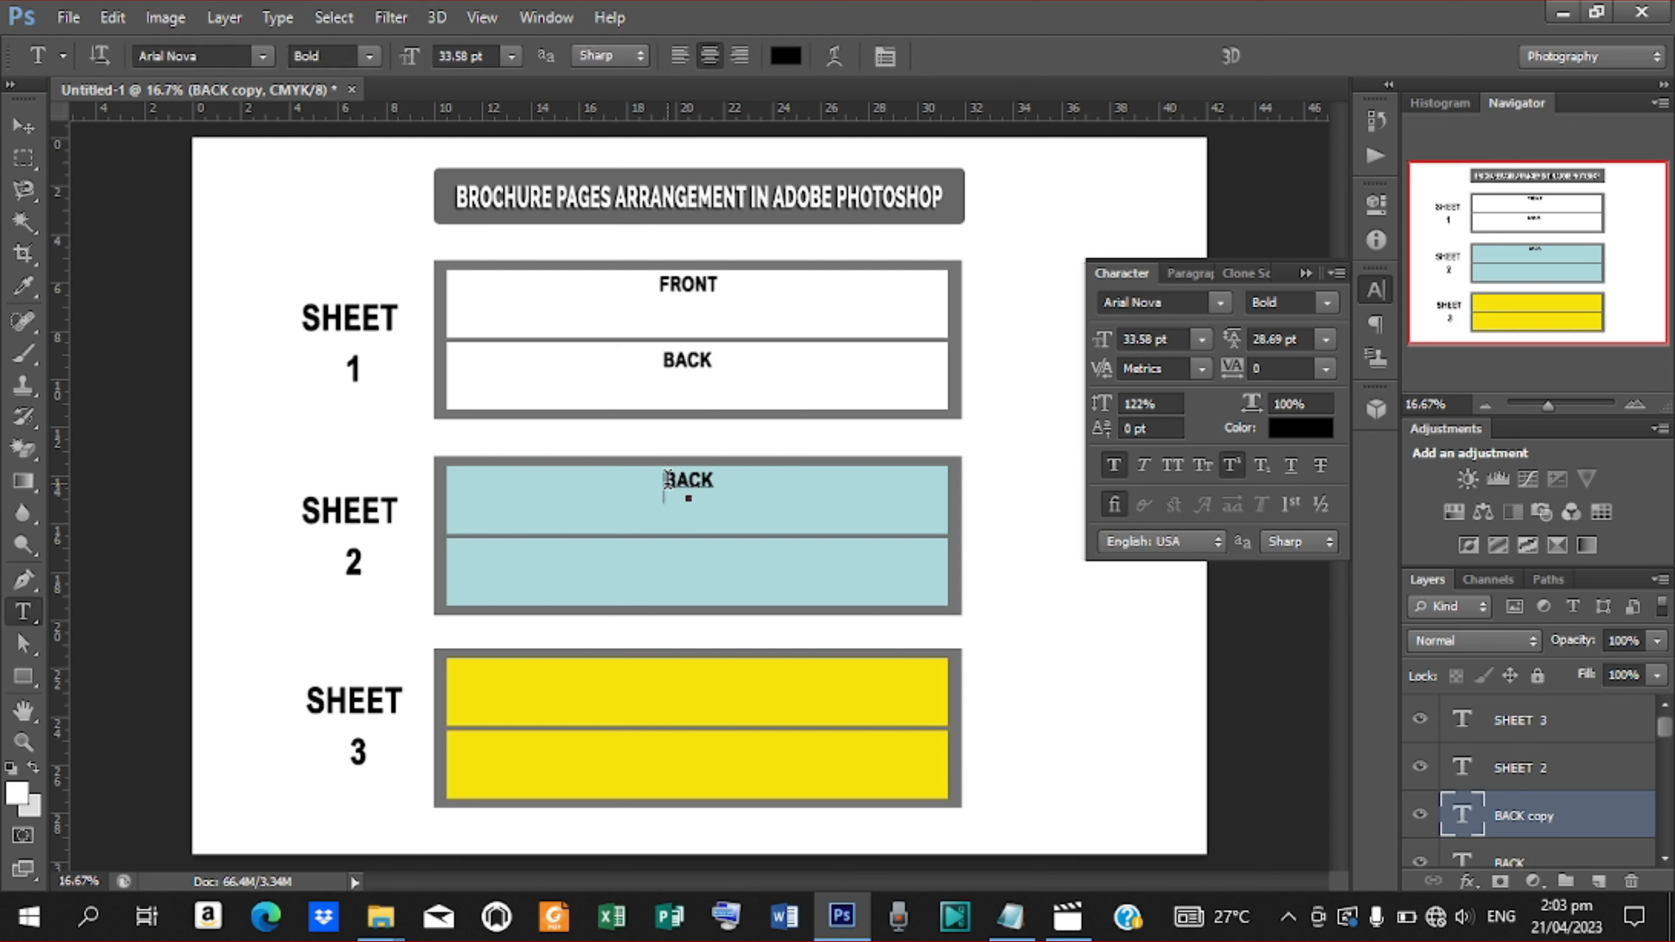
key(ctrl+a)
text(FRONT)
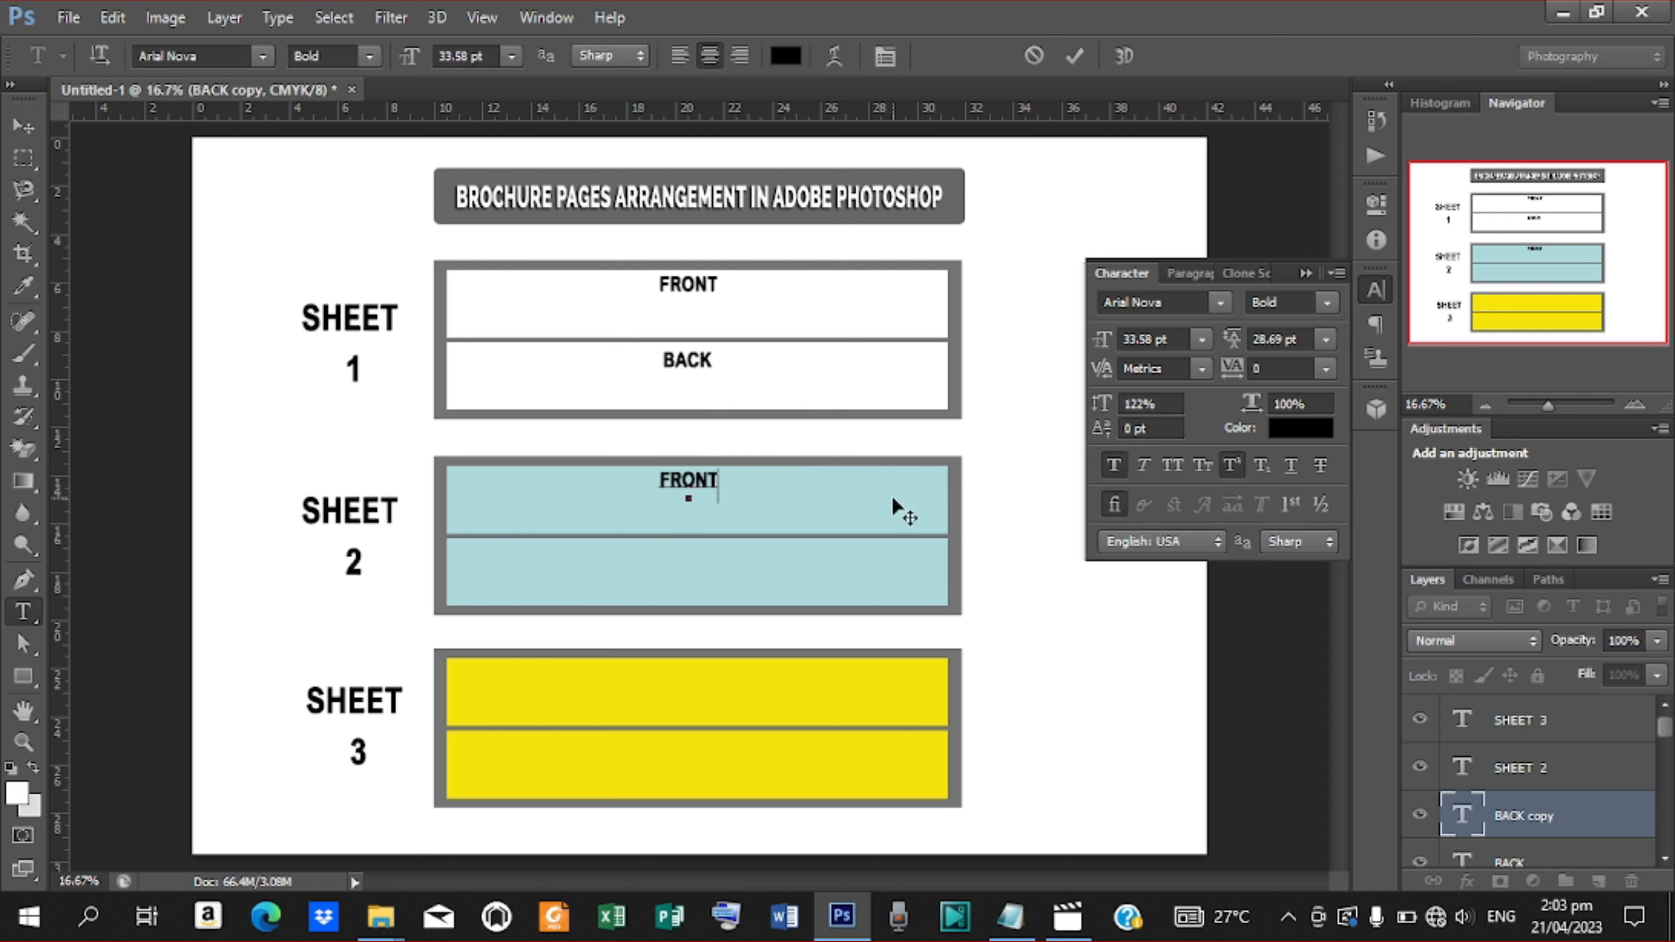
click(1073, 59)
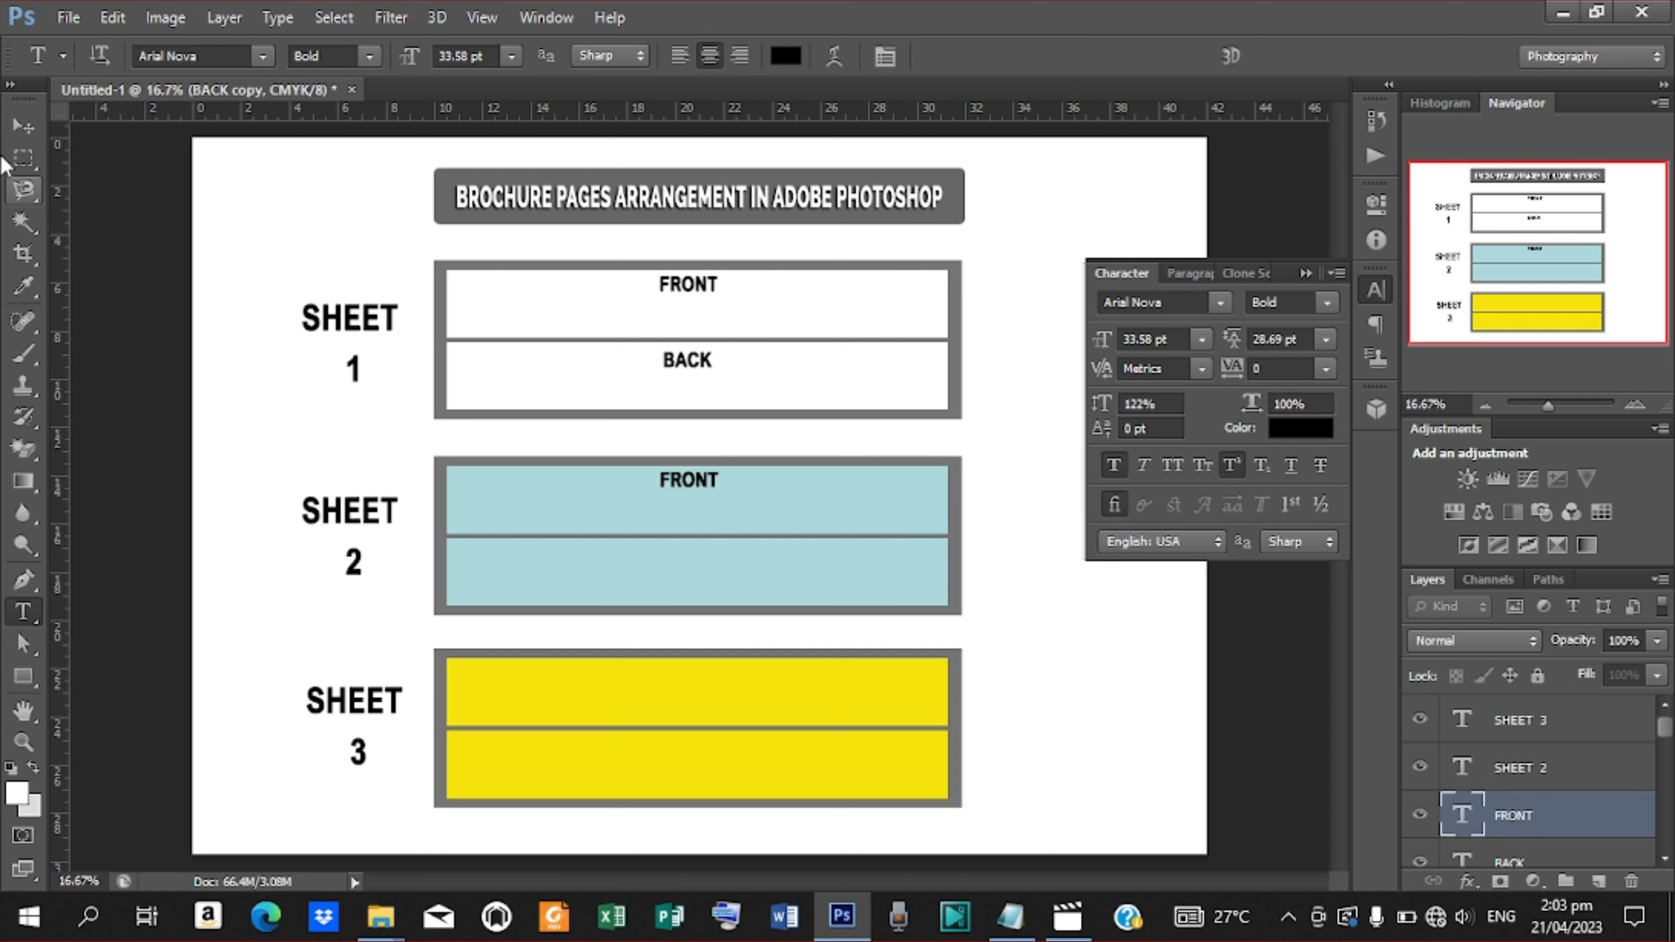
click(30, 128)
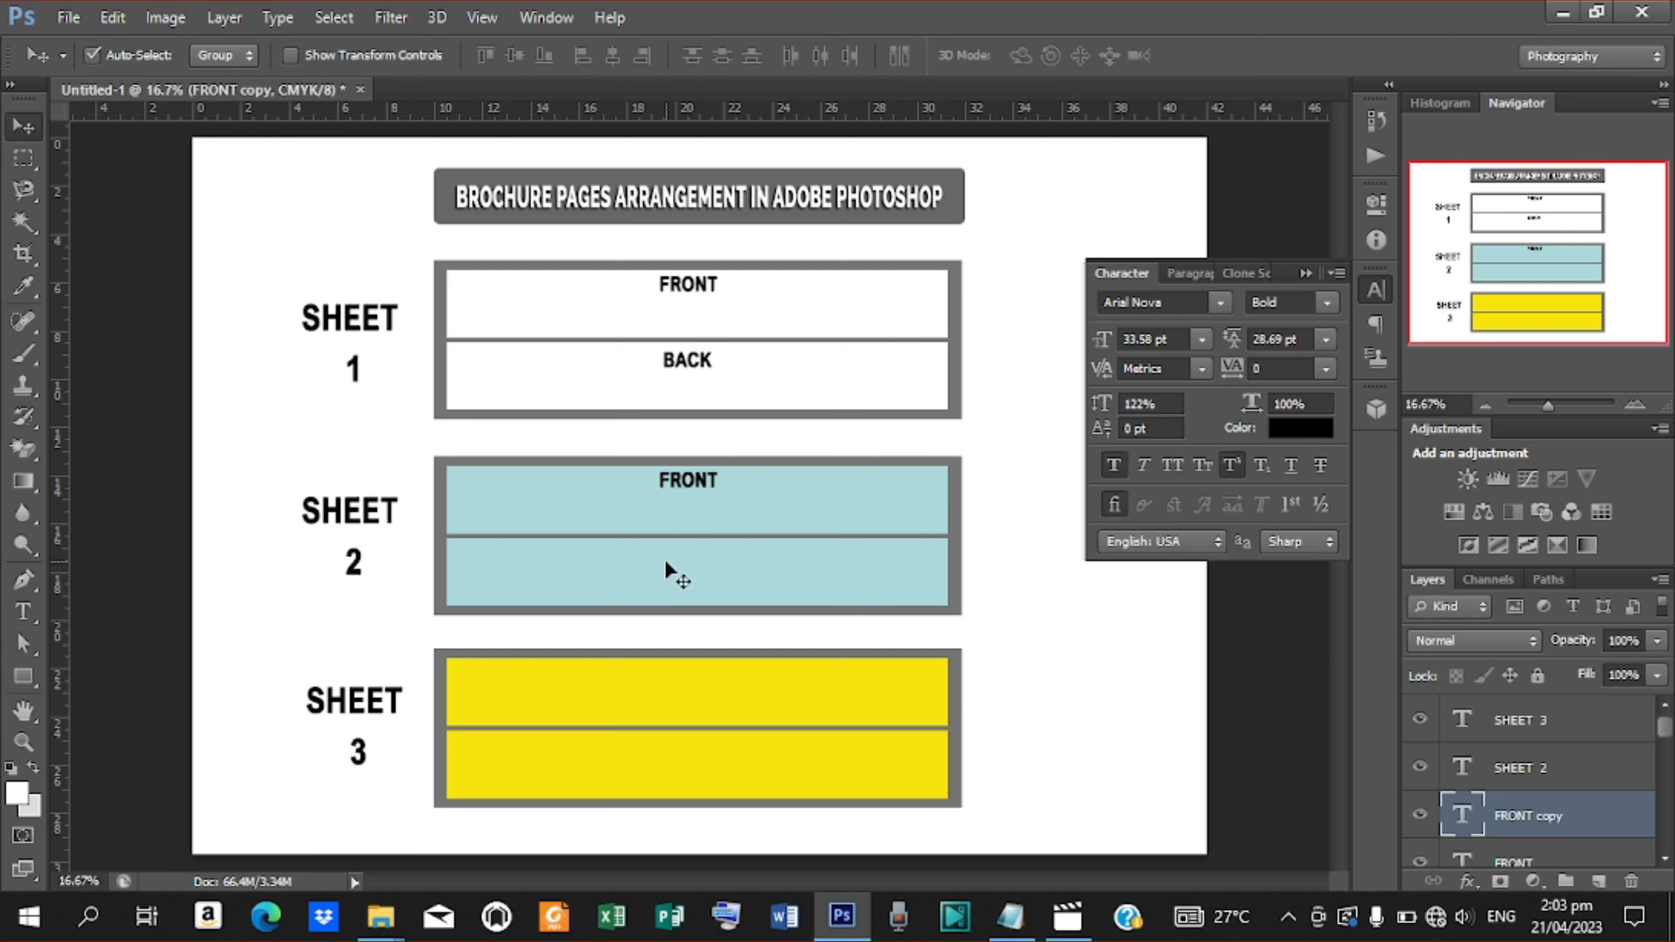
Duplicate the blue FRONT label into the lower blue panel and nudge it up slightly
drag(692, 476, 691, 561)
key(Up)
key(Up)
key(Up)
key(Up)
key(Up)
key(Up)
key(Up)
key(Up)
key(Up)
Change the lower blue panel's label text to BACK
key(t)
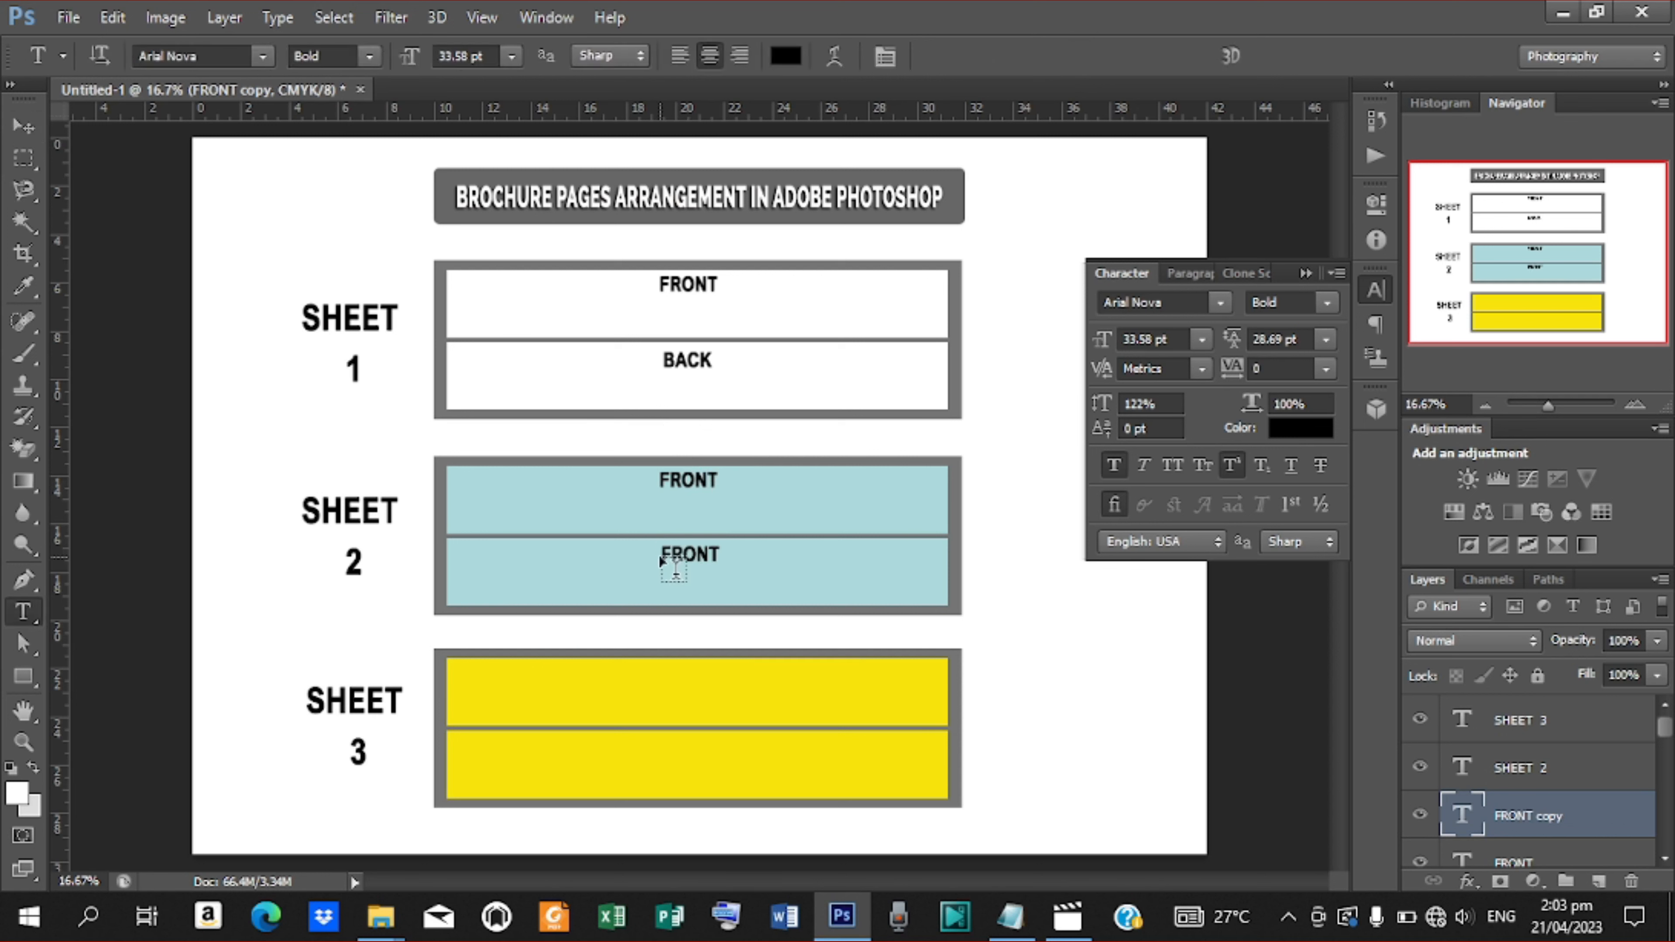
double_click(664, 553)
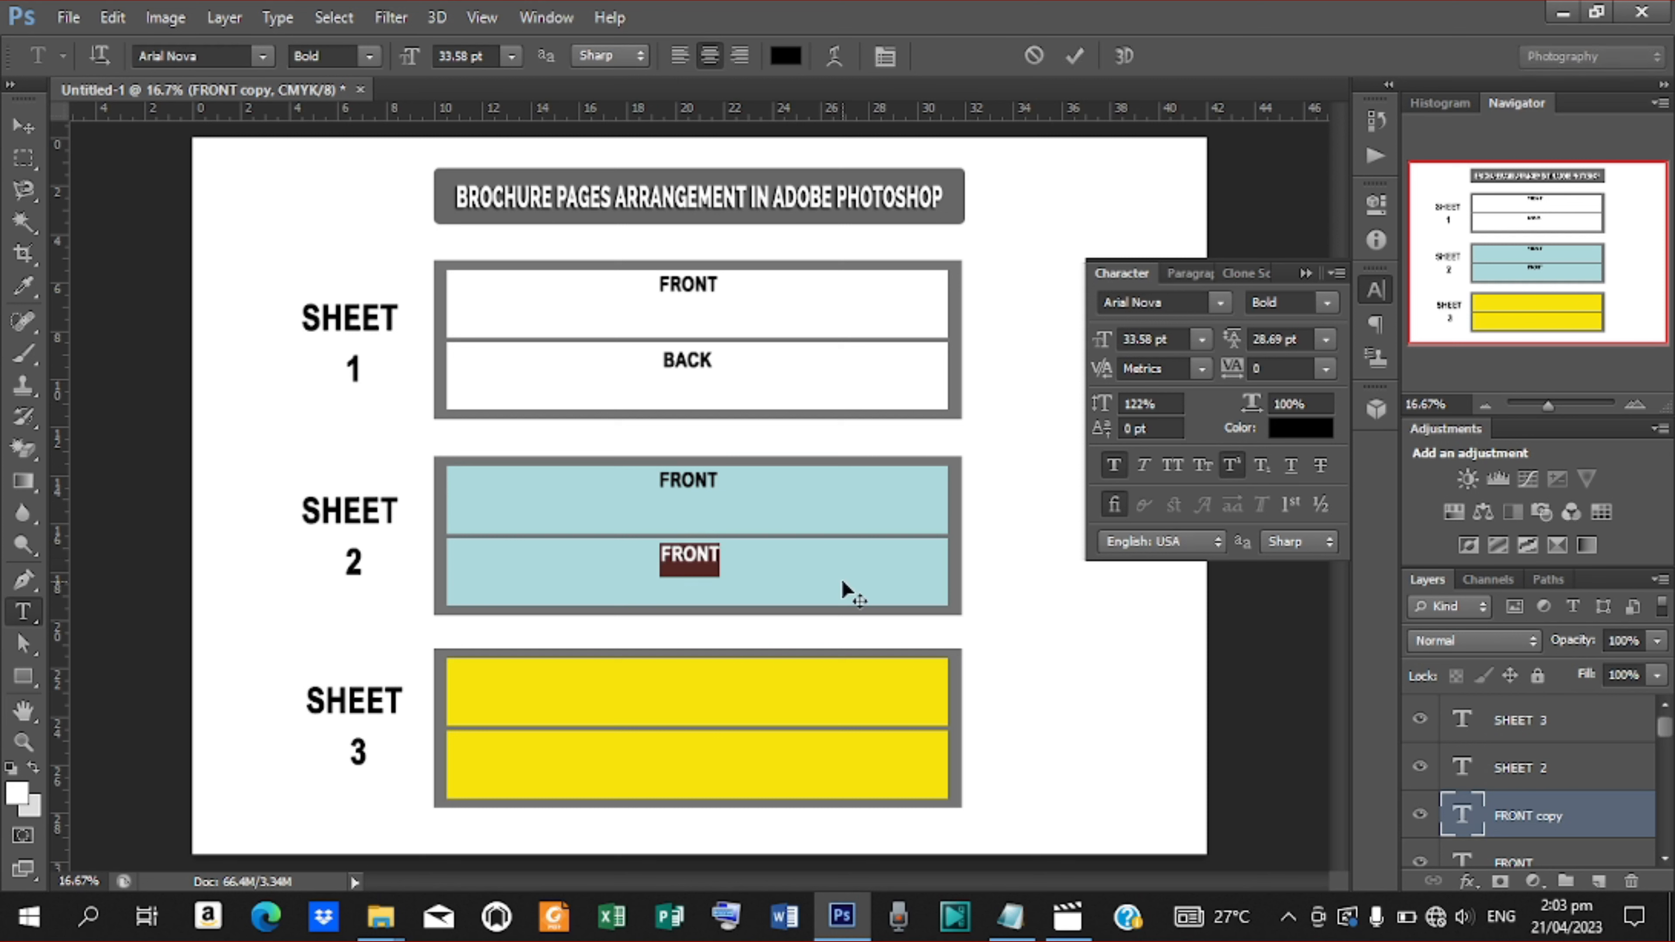
text(BACK)
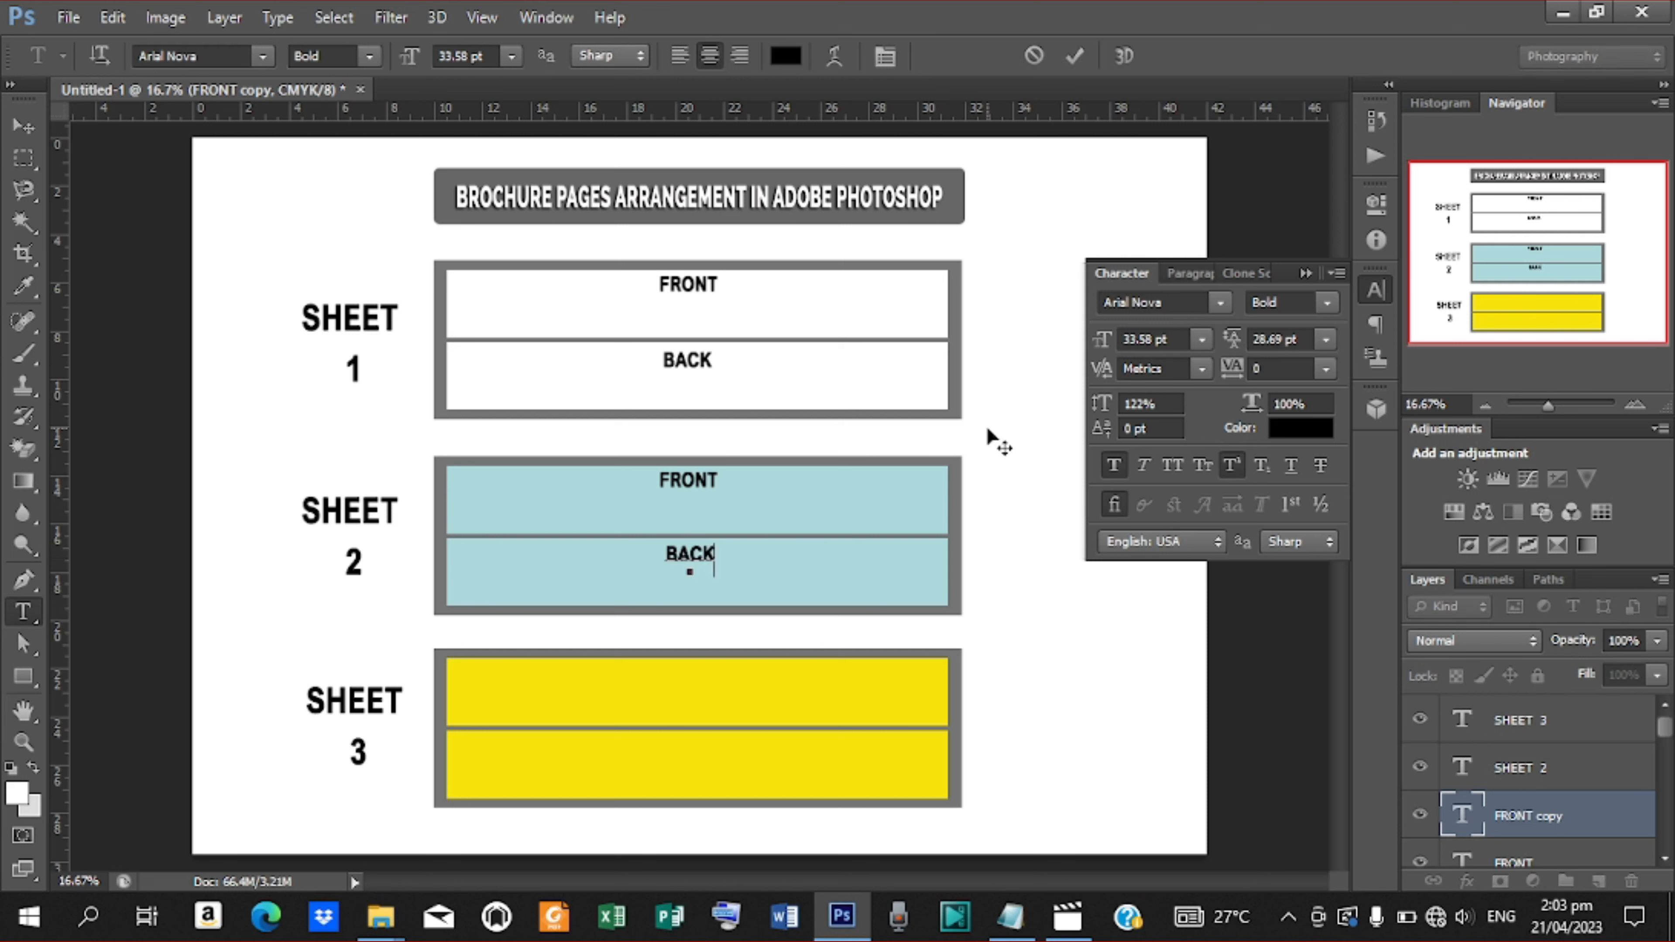
click(1072, 58)
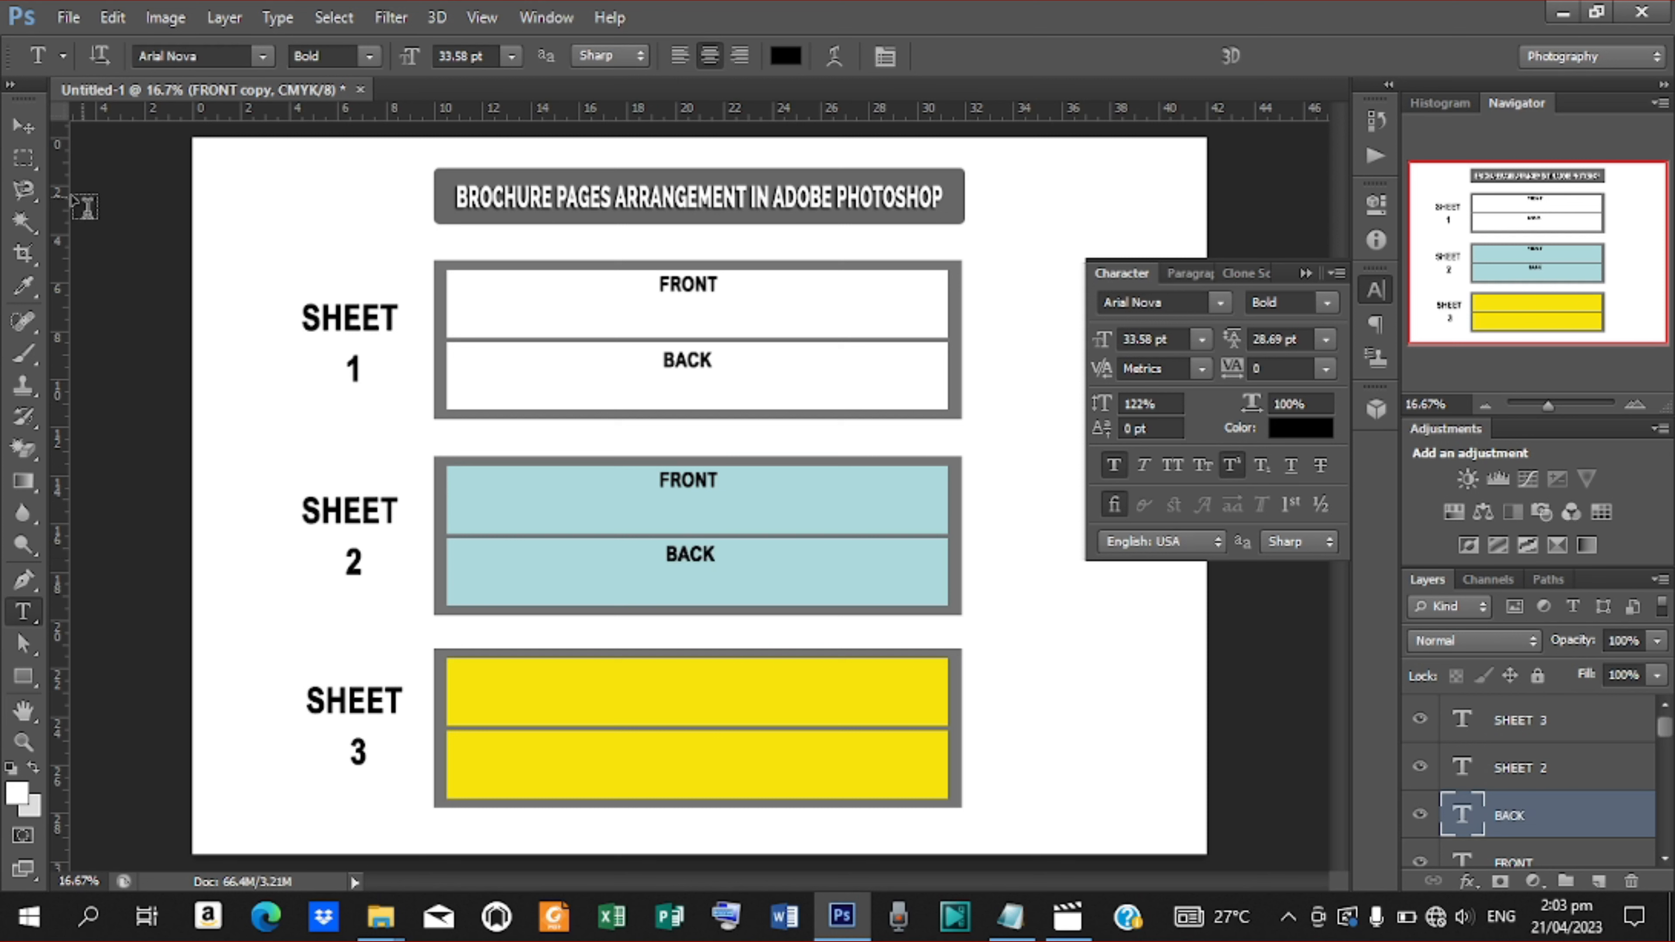
click(21, 128)
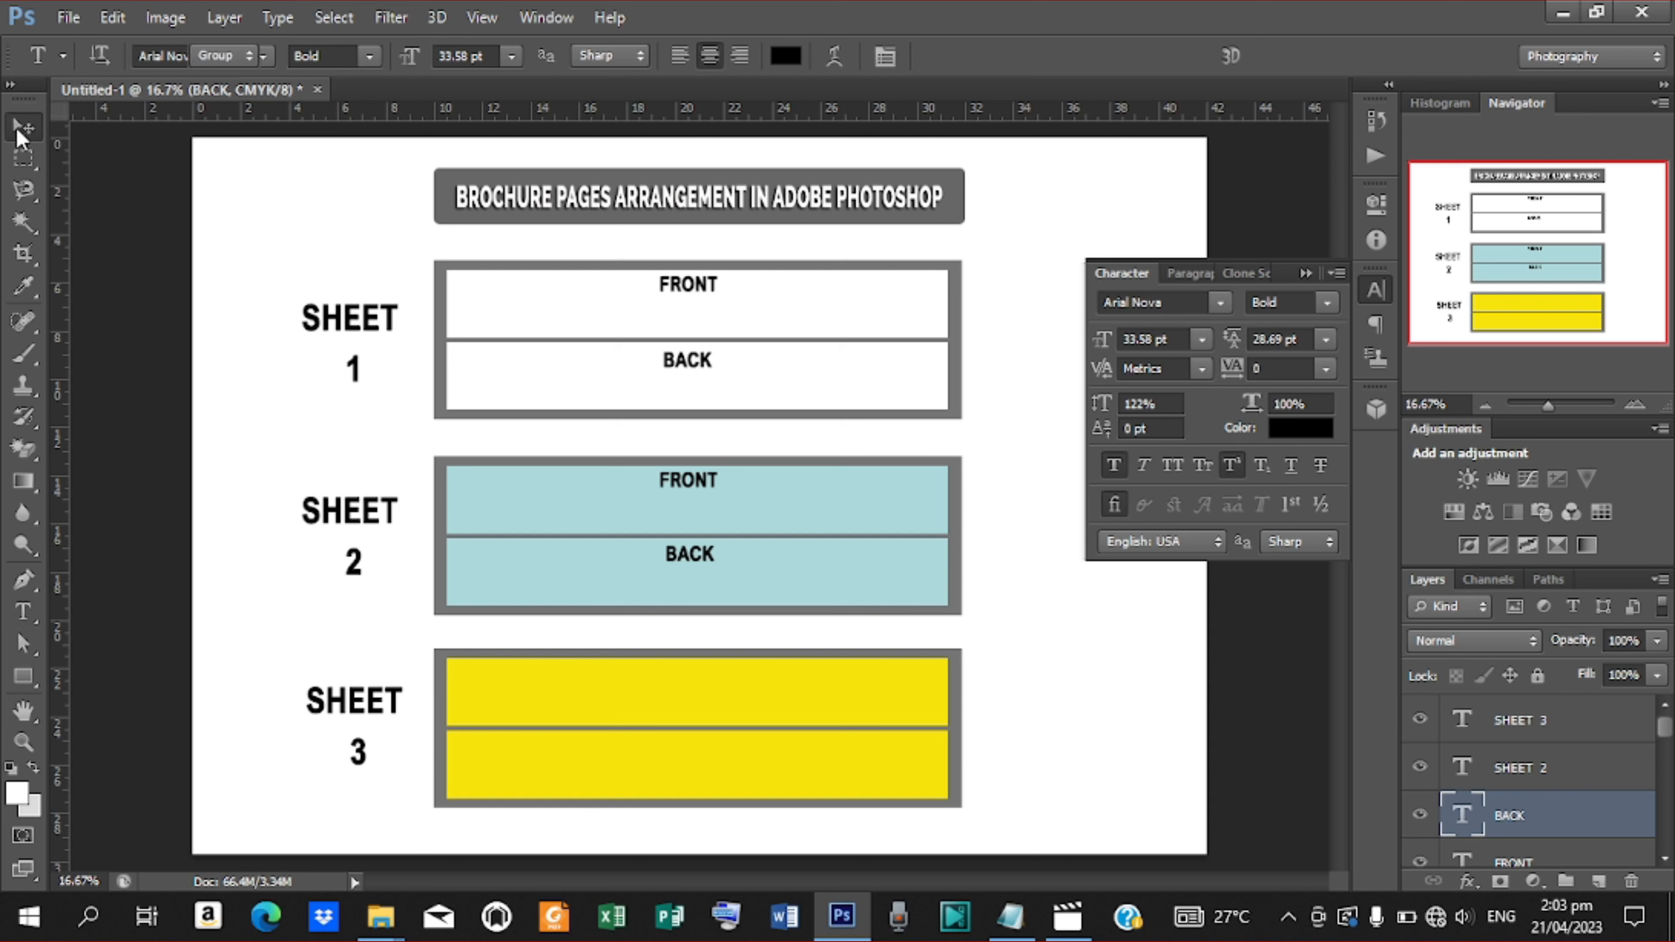
Duplicate the blue BACK label onto the upper yellow panel and nudge it up slightly
key(j)
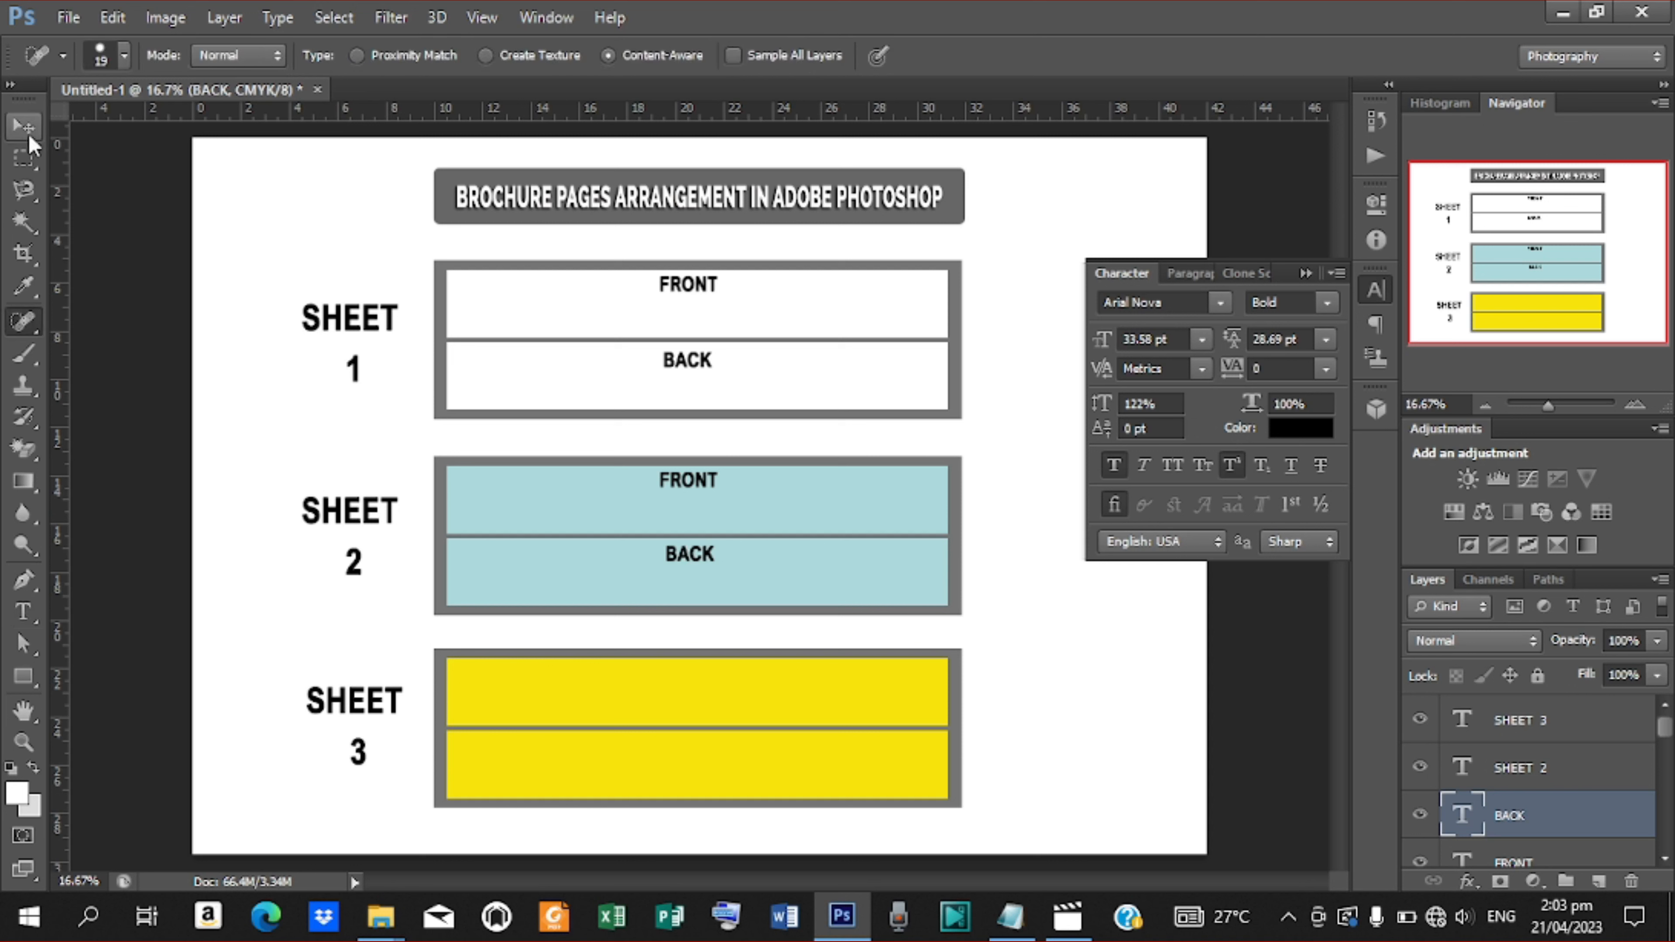
click(29, 138)
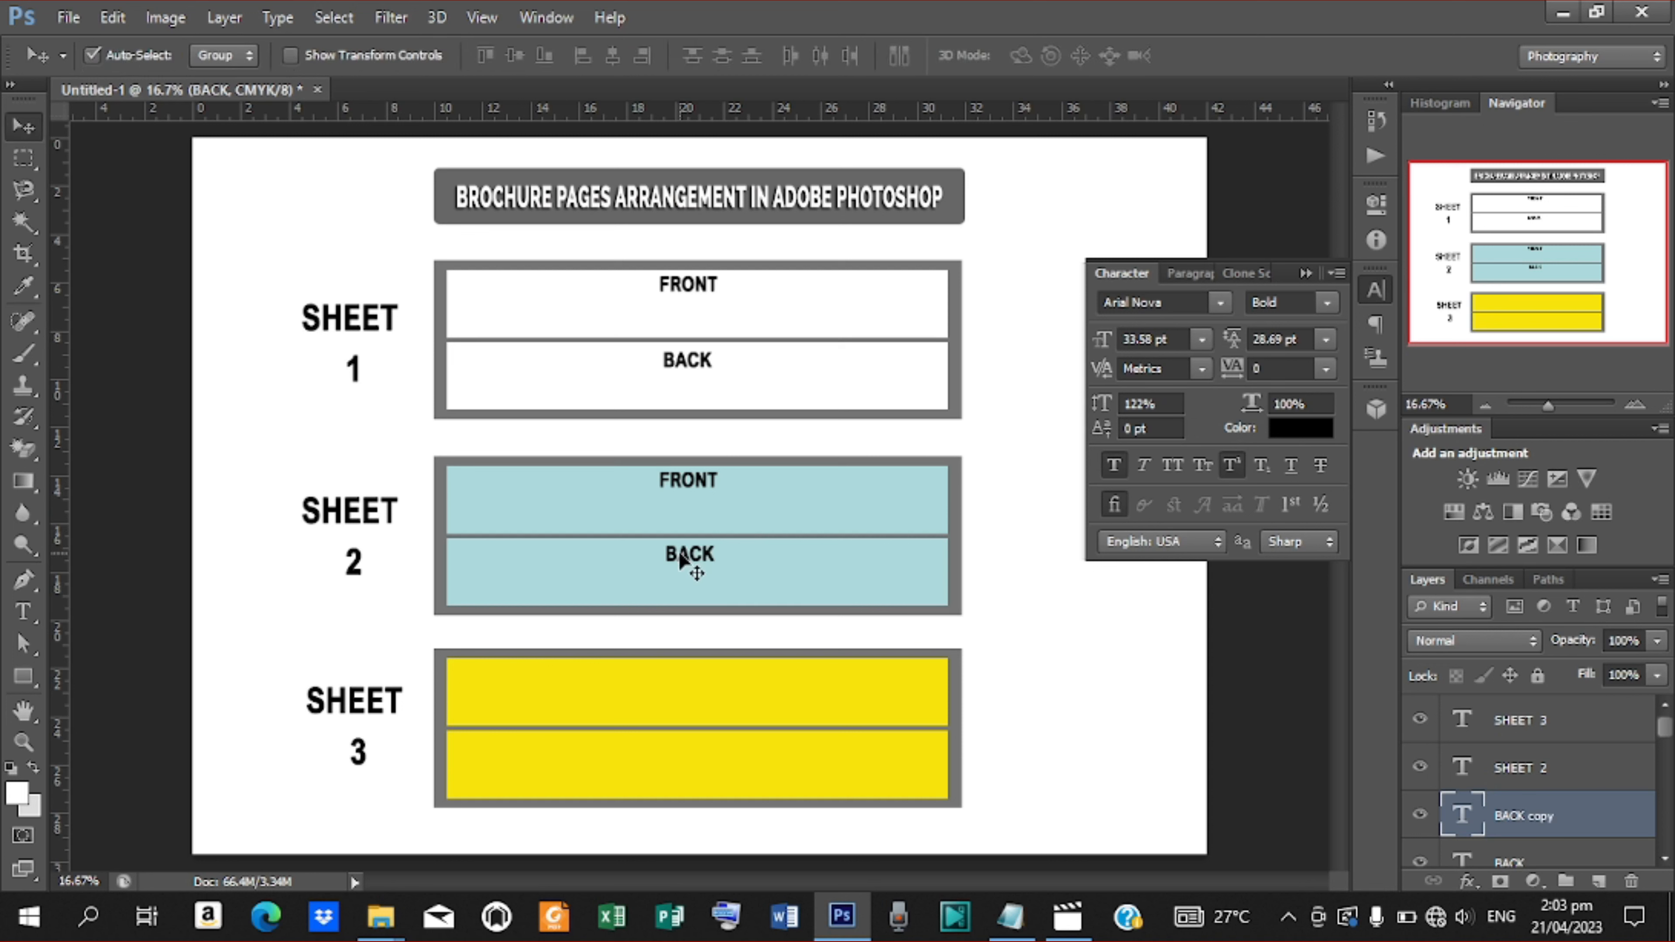
drag(683, 561, 681, 679)
key(Up)
key(Up)
key(Up)
key(Up)
key(Up)
key(Up)
key(Up)
key(Up)
key(Up)
key(Up)
key(Up)
key(Up)
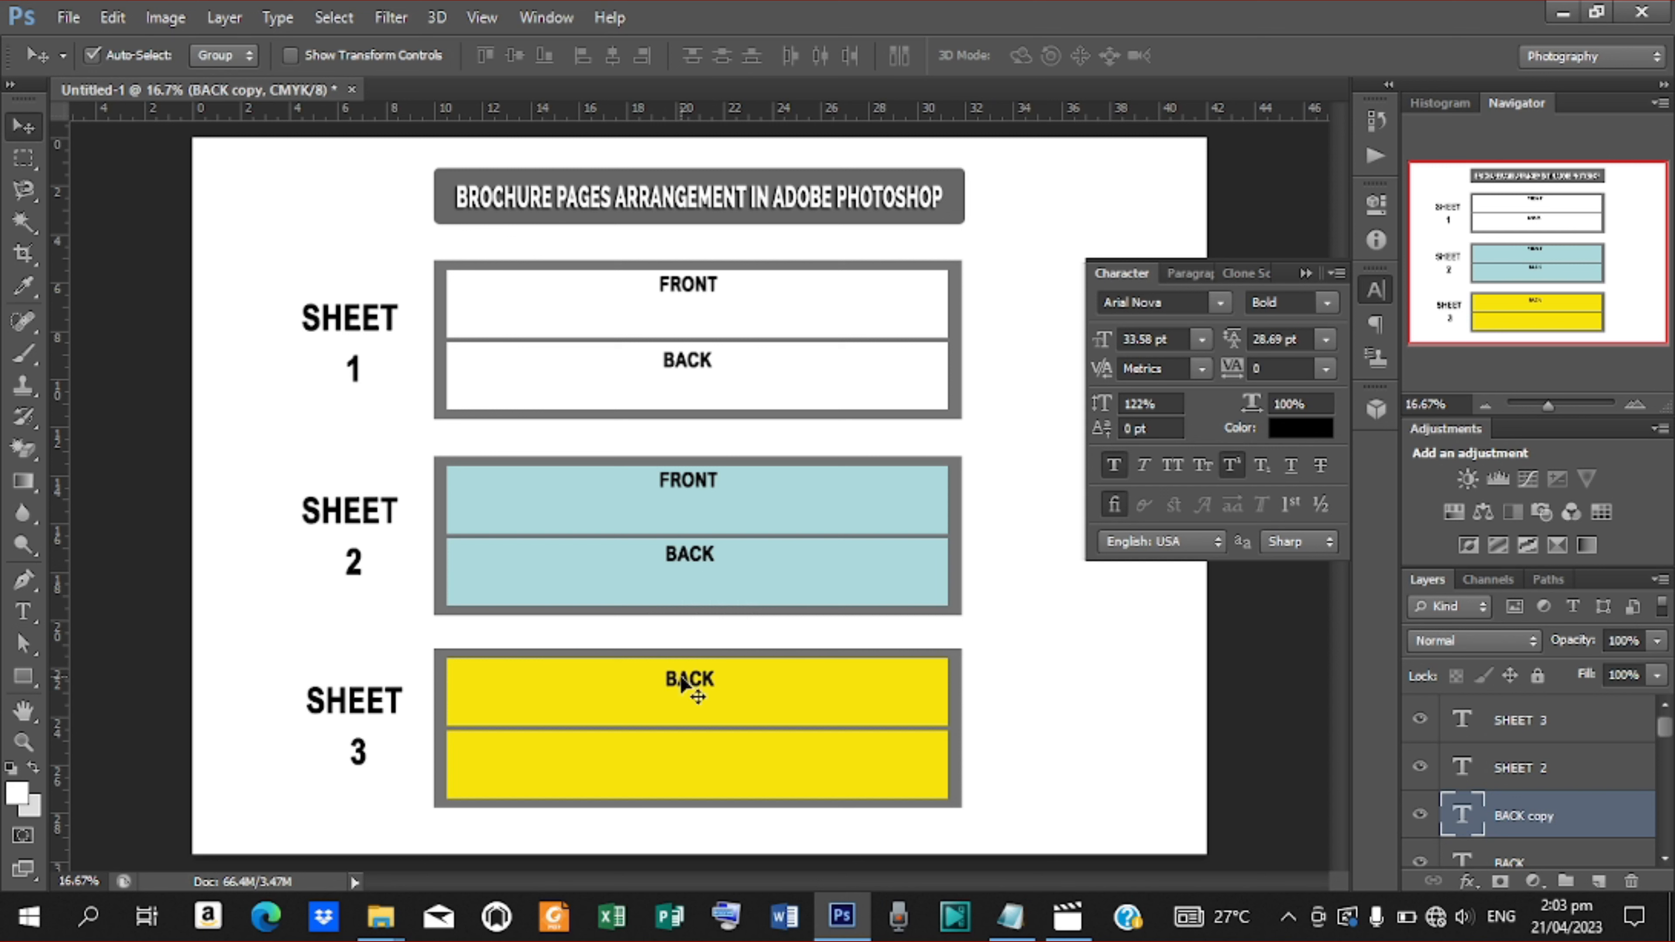
Change the upper yellow panel's label text to FRONT
key(t)
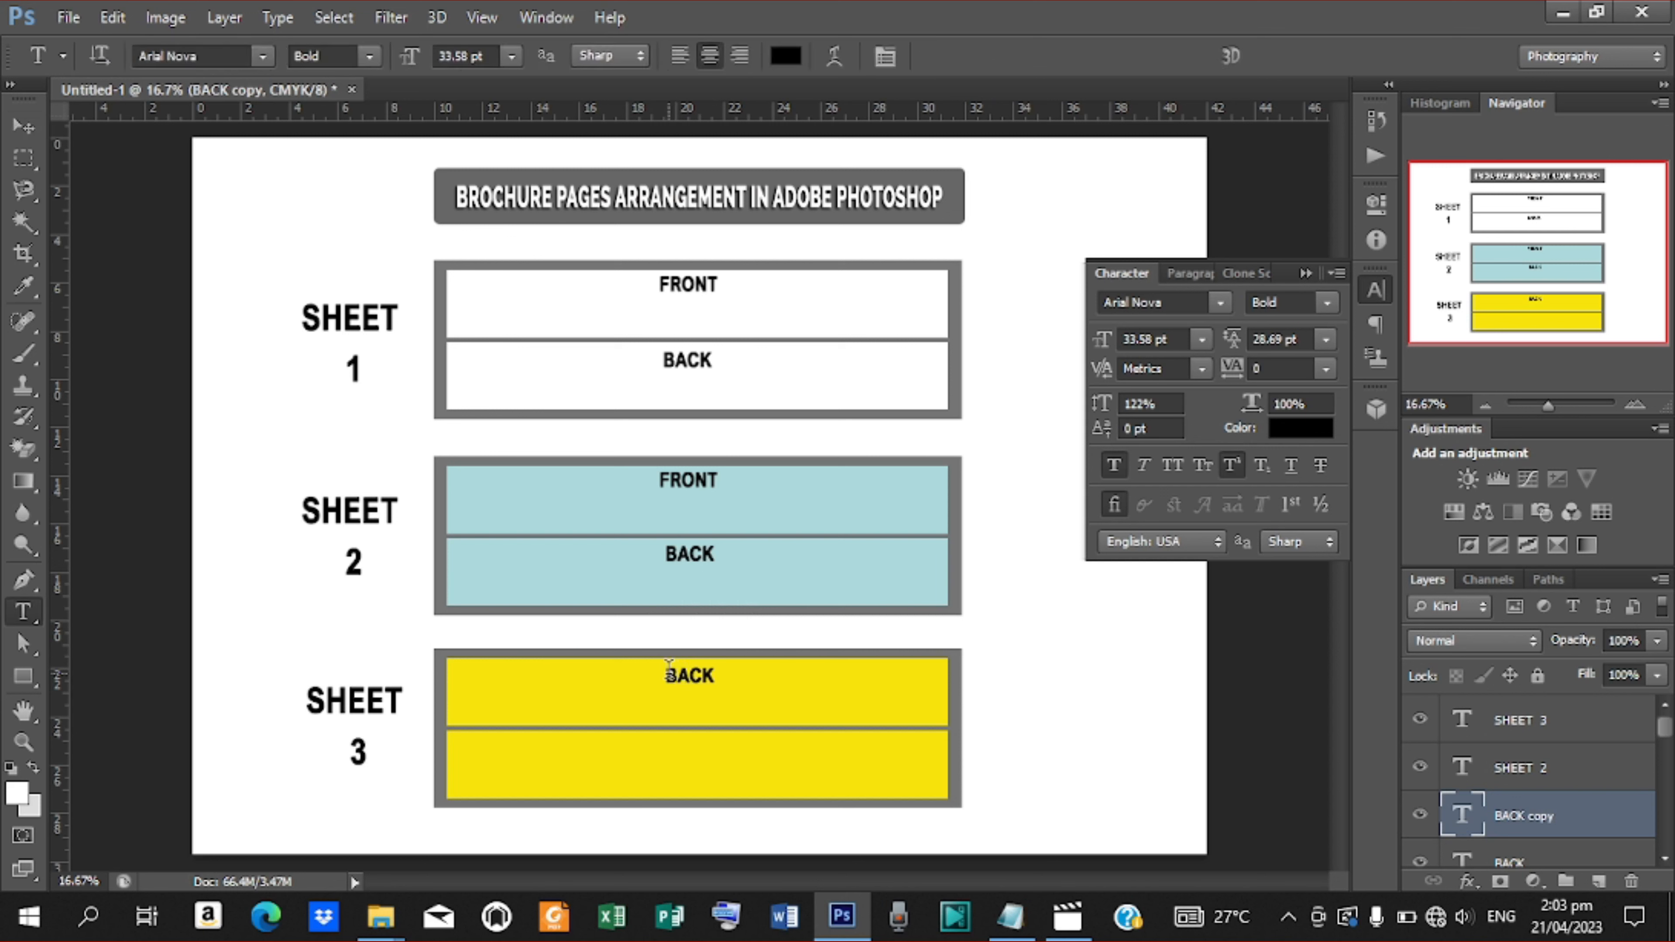
double_click(681, 673)
text(FRONT)
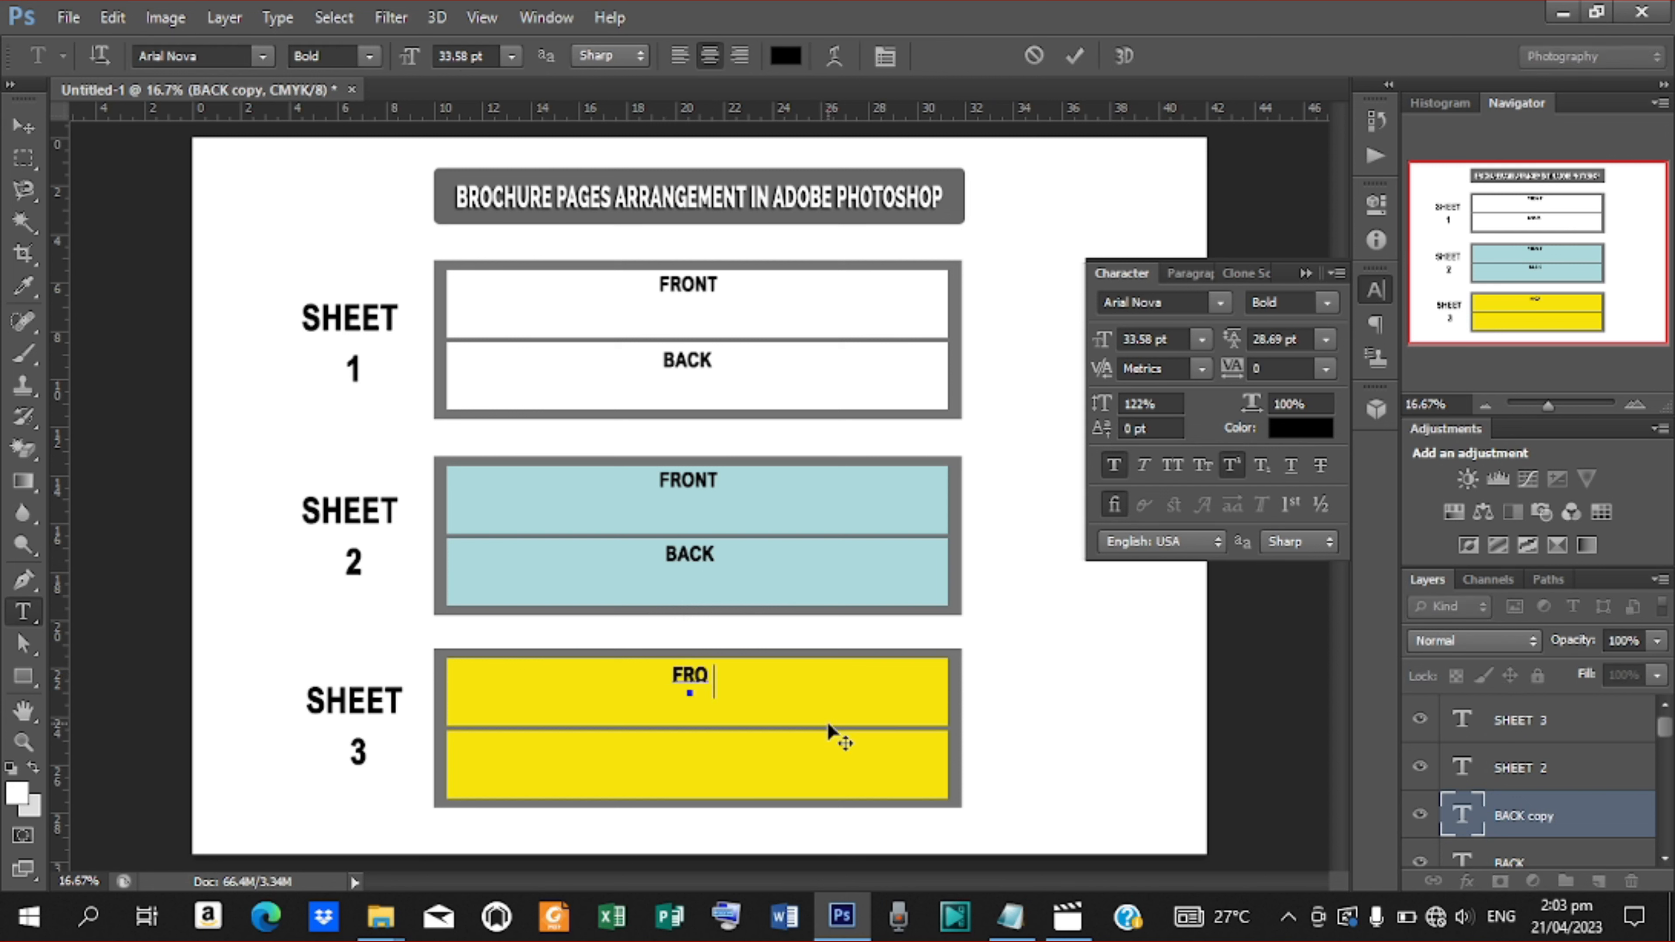
click(1075, 55)
click(38, 127)
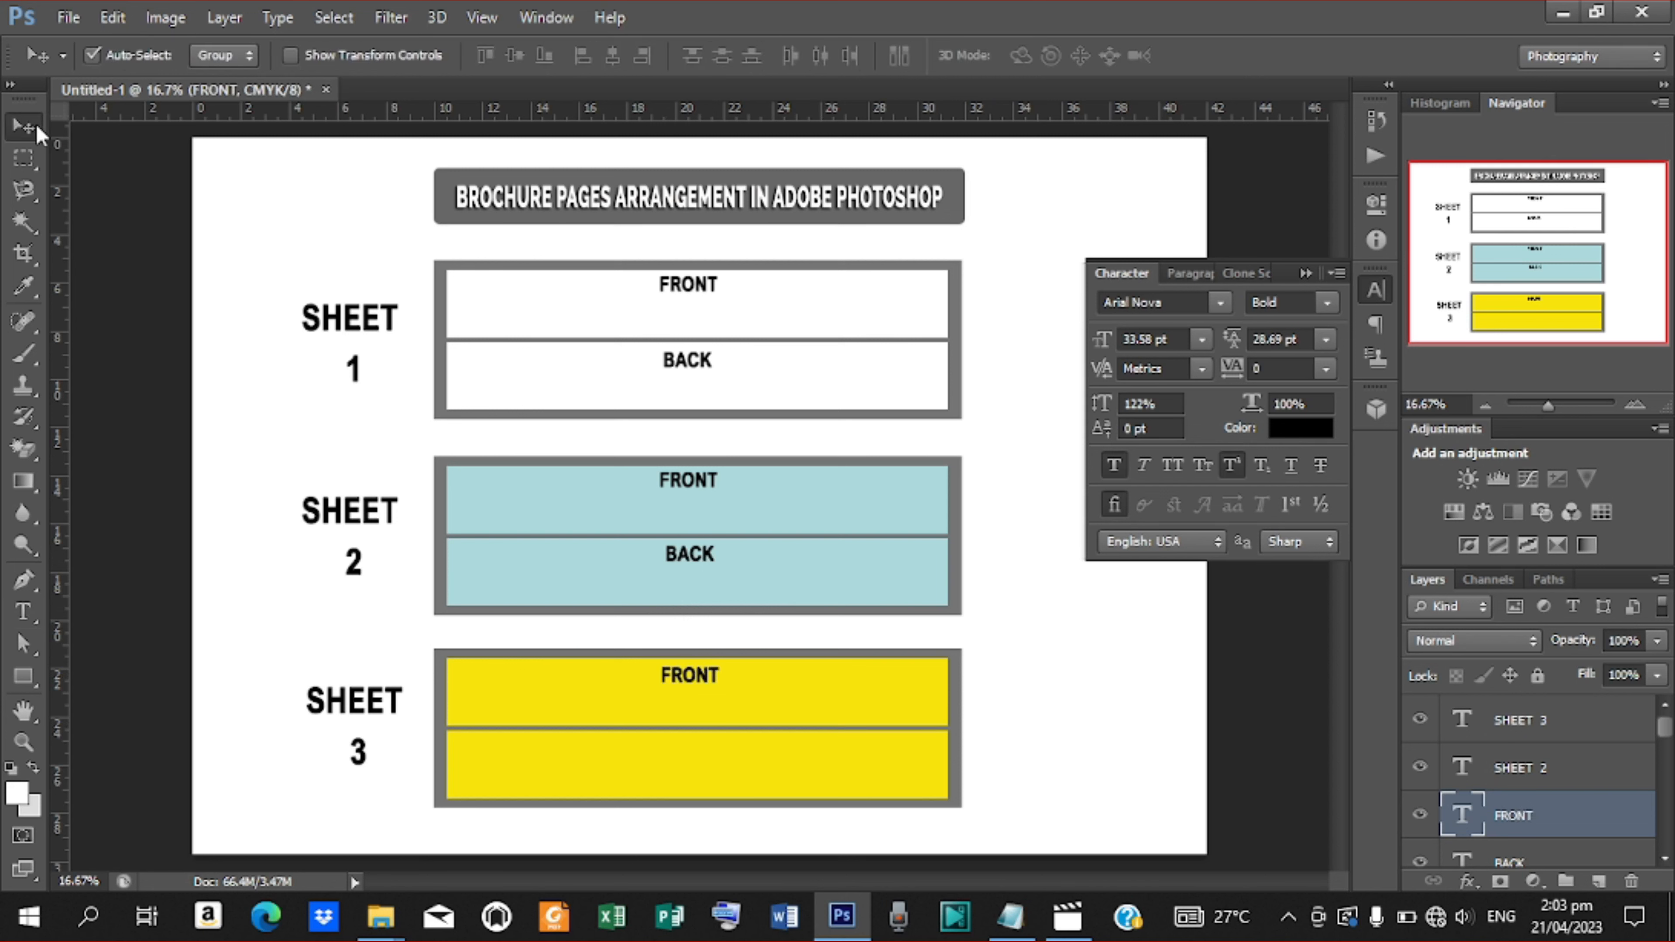
Duplicate the yellow FRONT label into the lower yellow panel and change its text to BACK
key(ctrl+j)
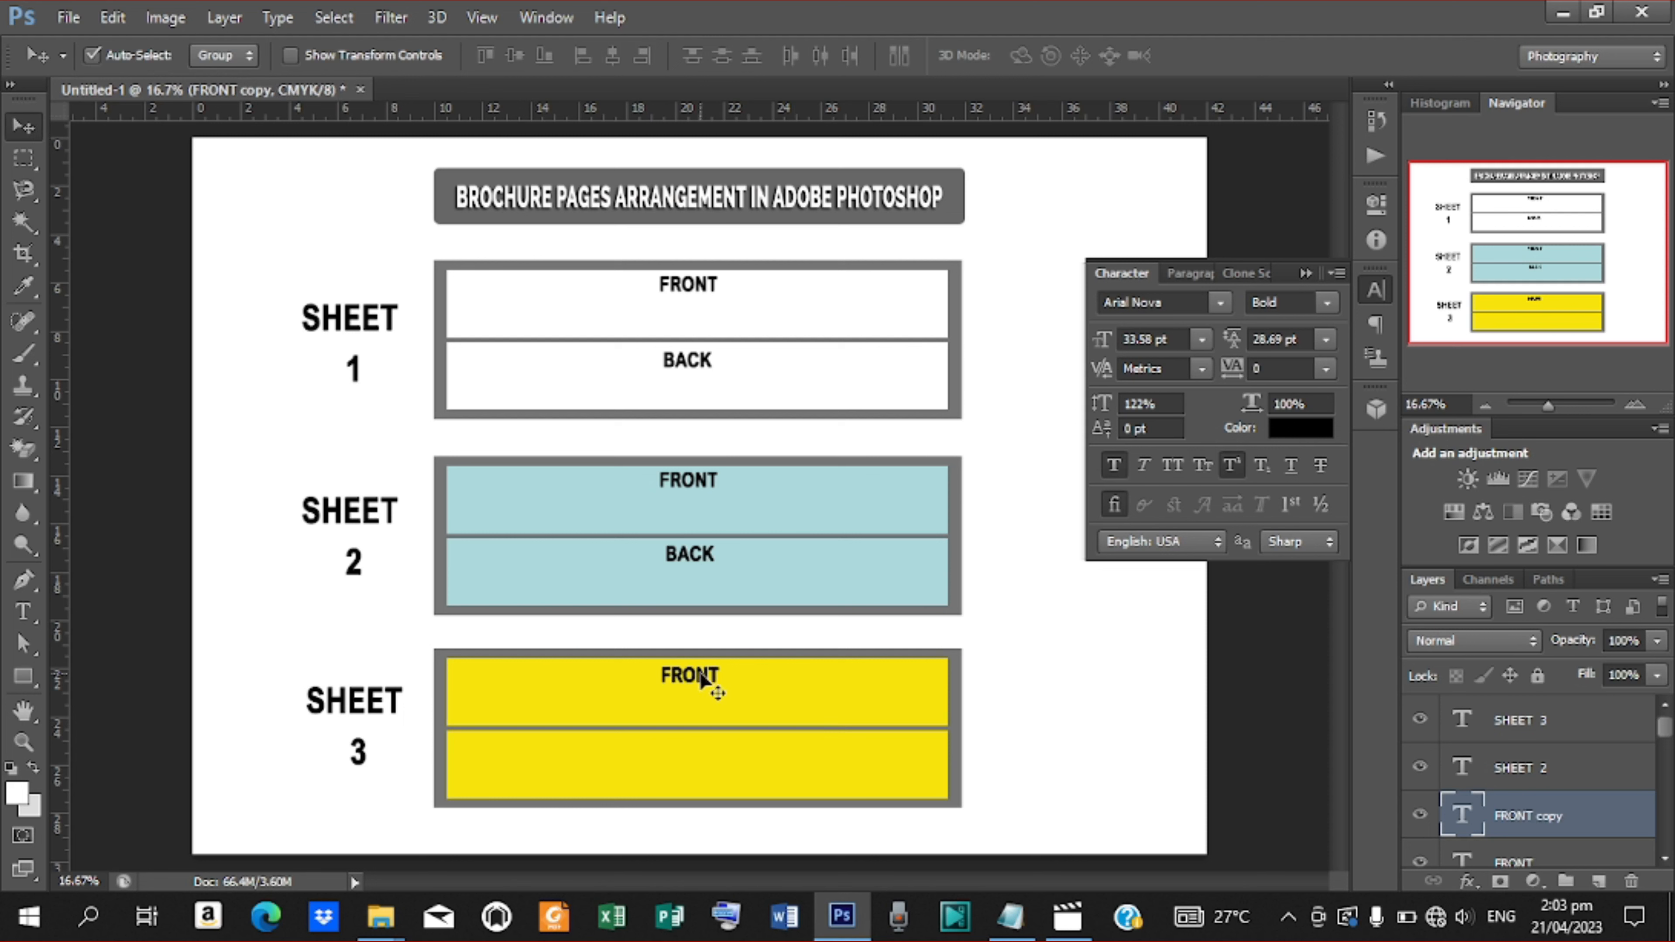
drag(700, 675, 699, 746)
key(t)
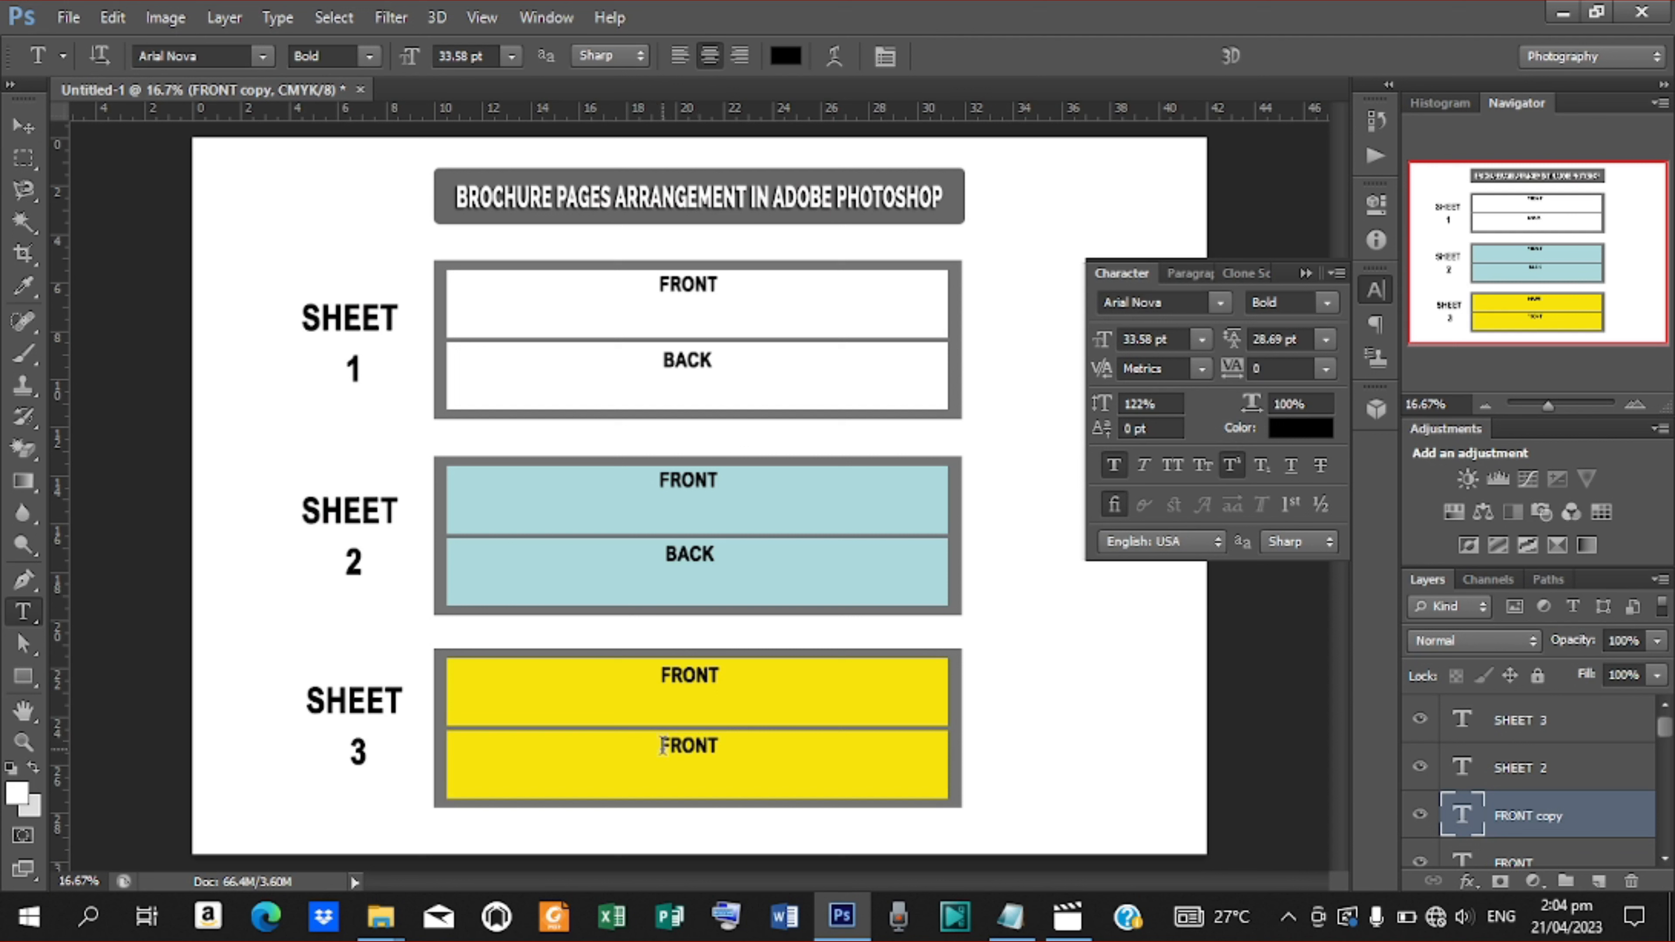
click(660, 748)
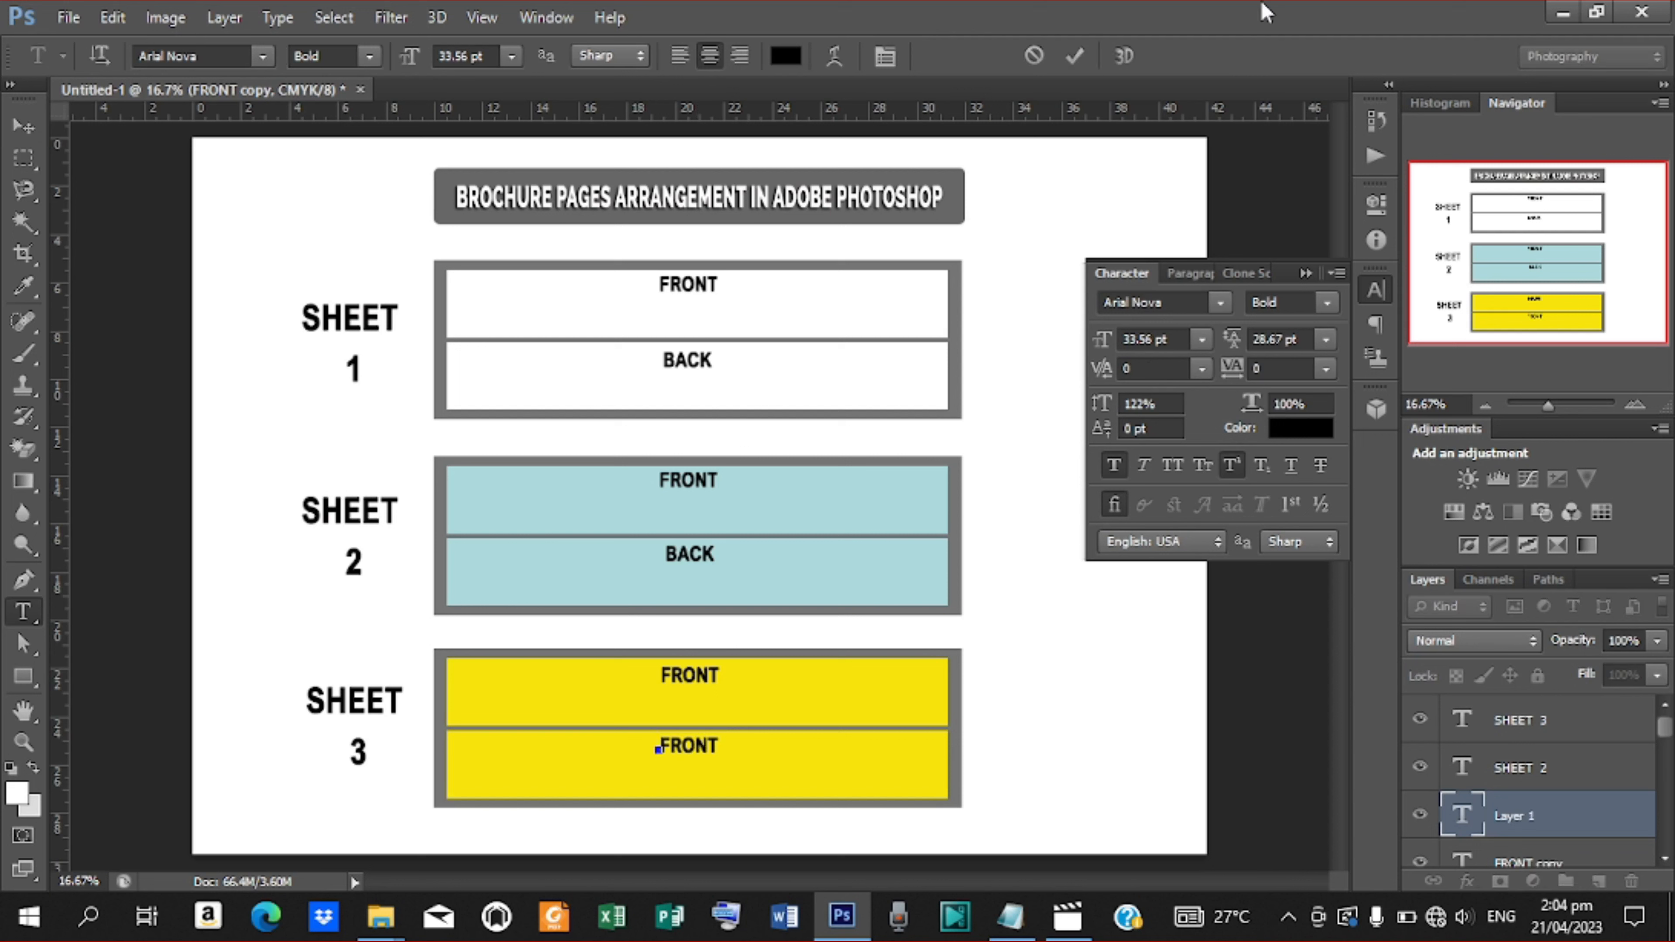
click(1074, 58)
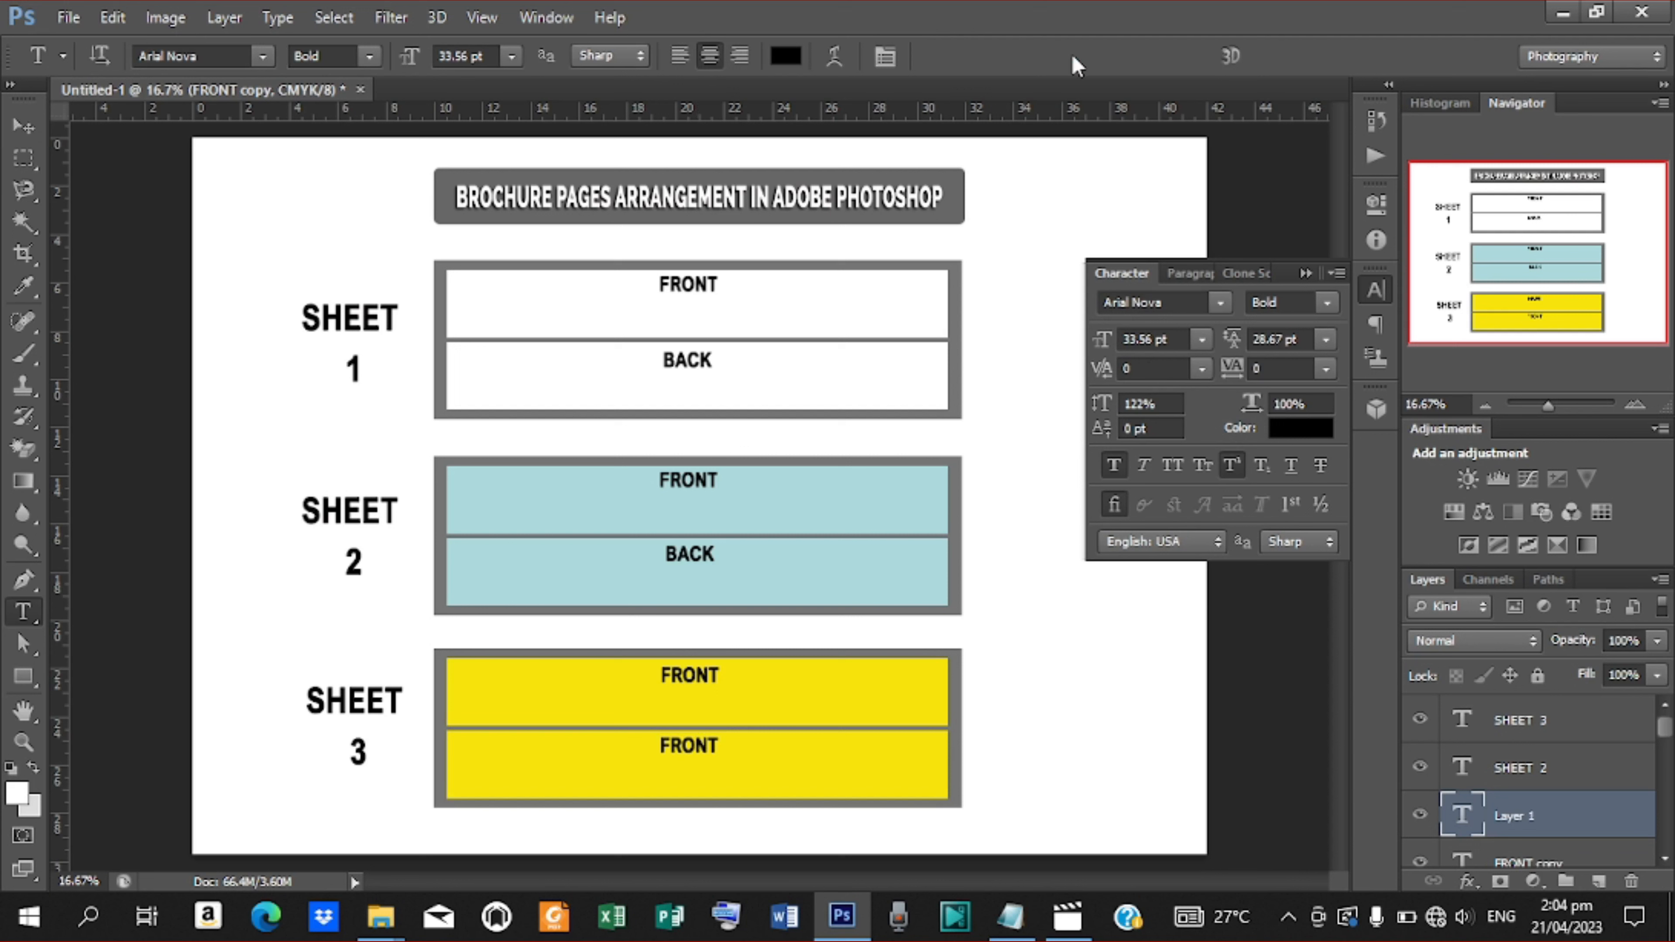
click(662, 747)
drag(662, 747, 785, 763)
text(BACK)
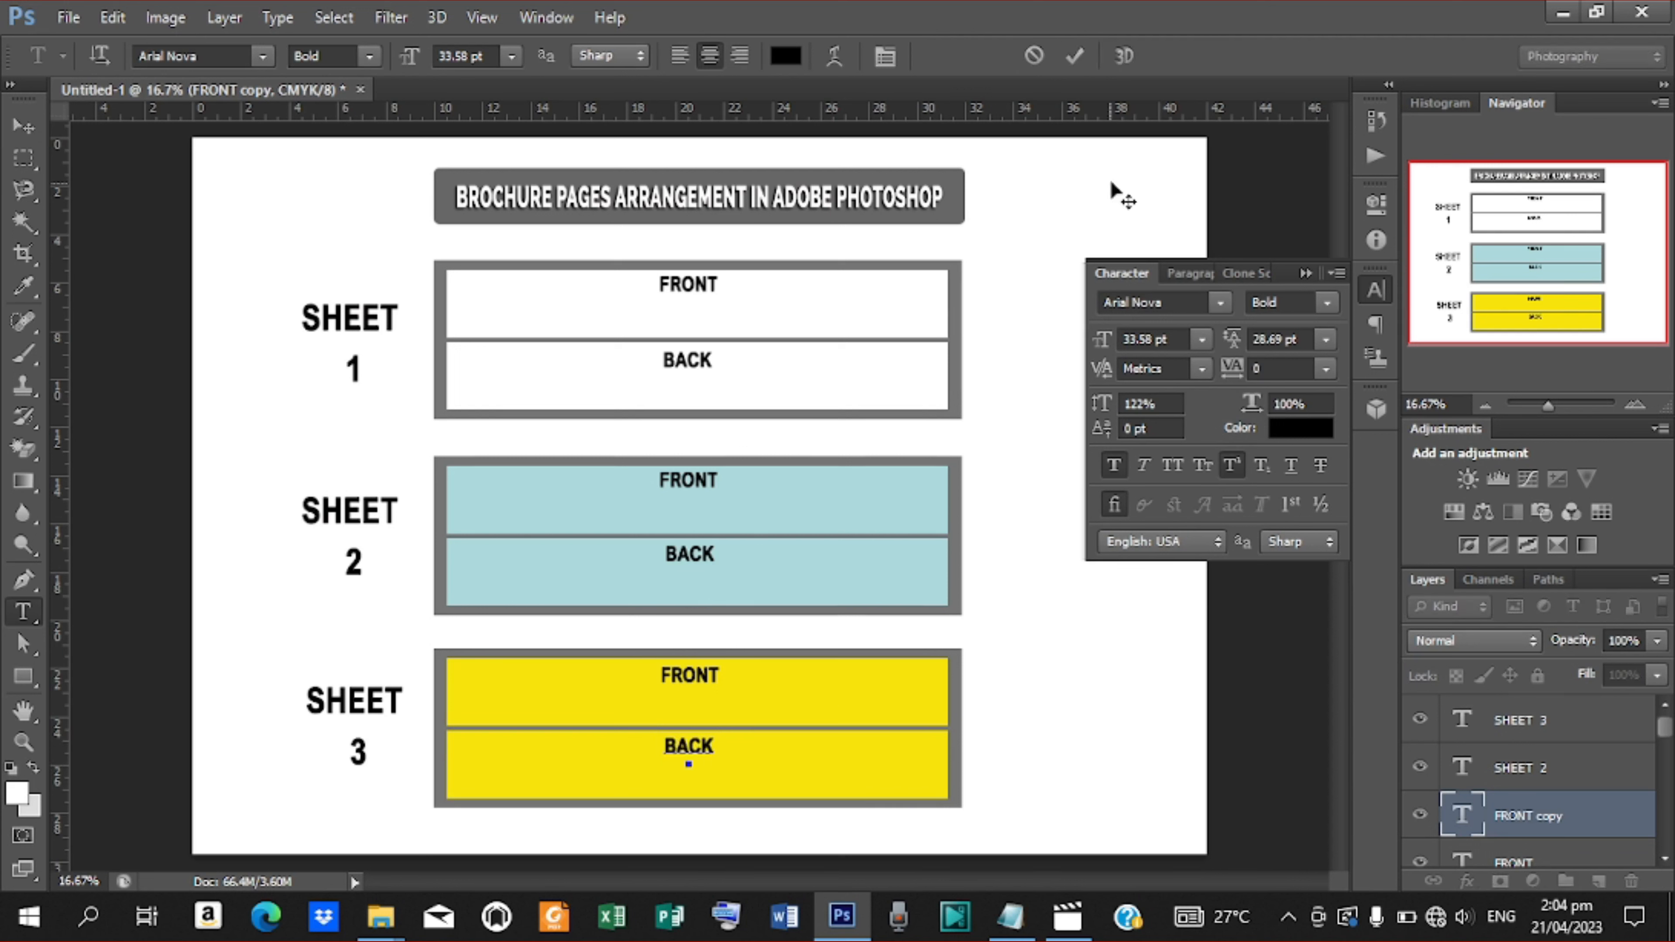
click(1073, 57)
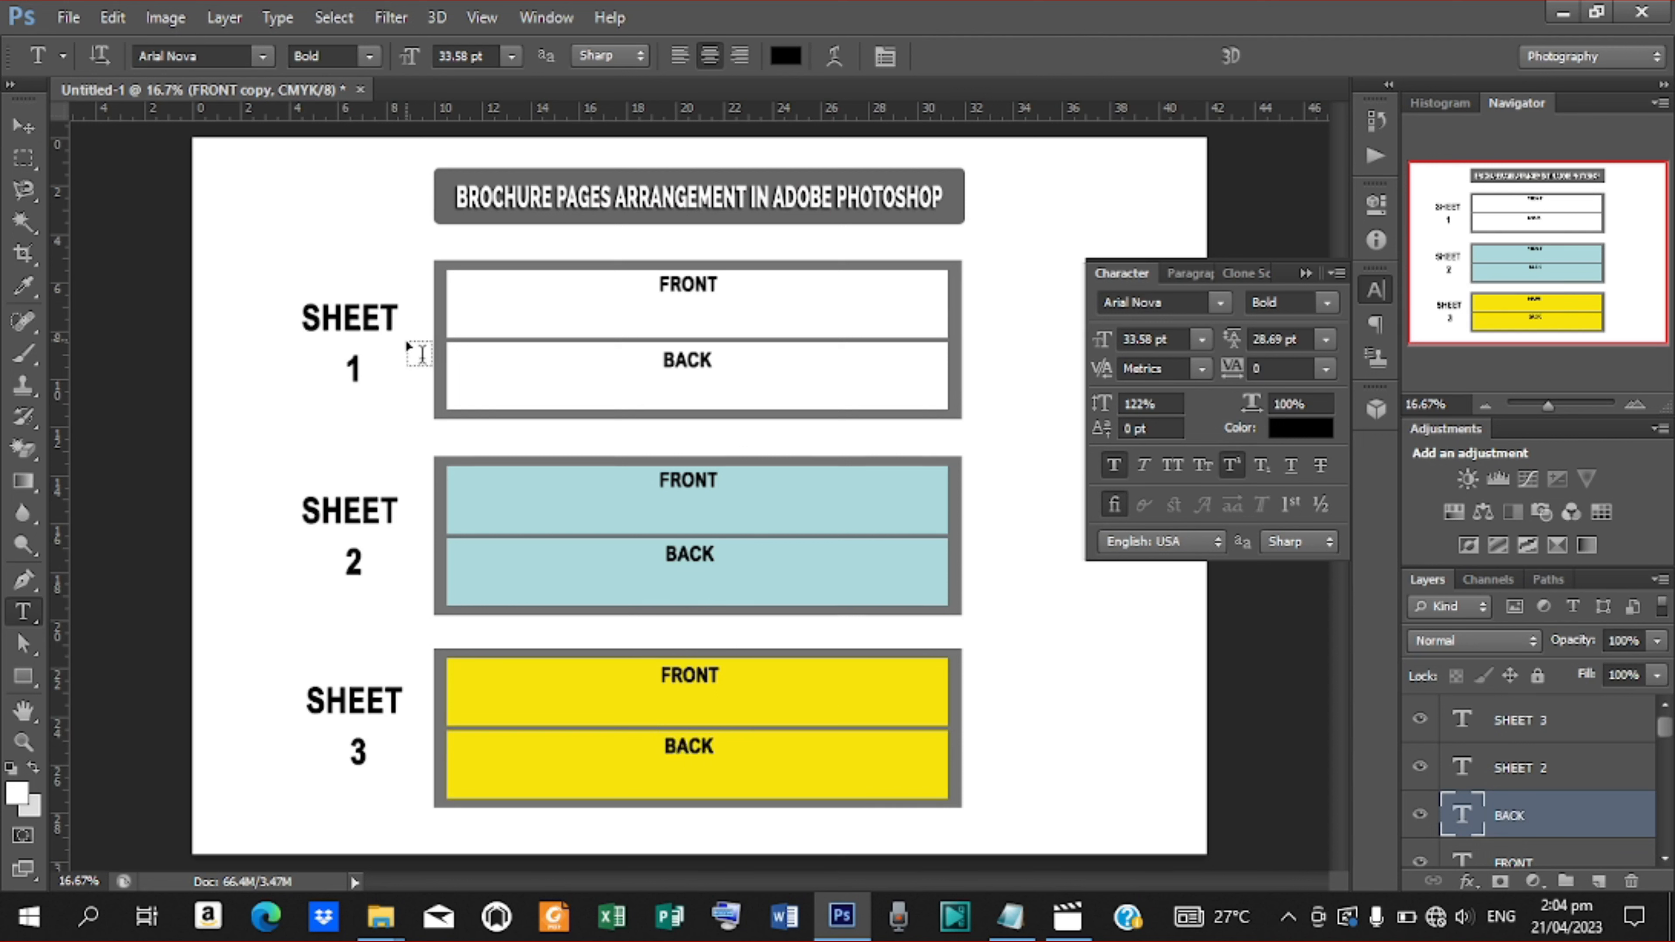
click(22, 125)
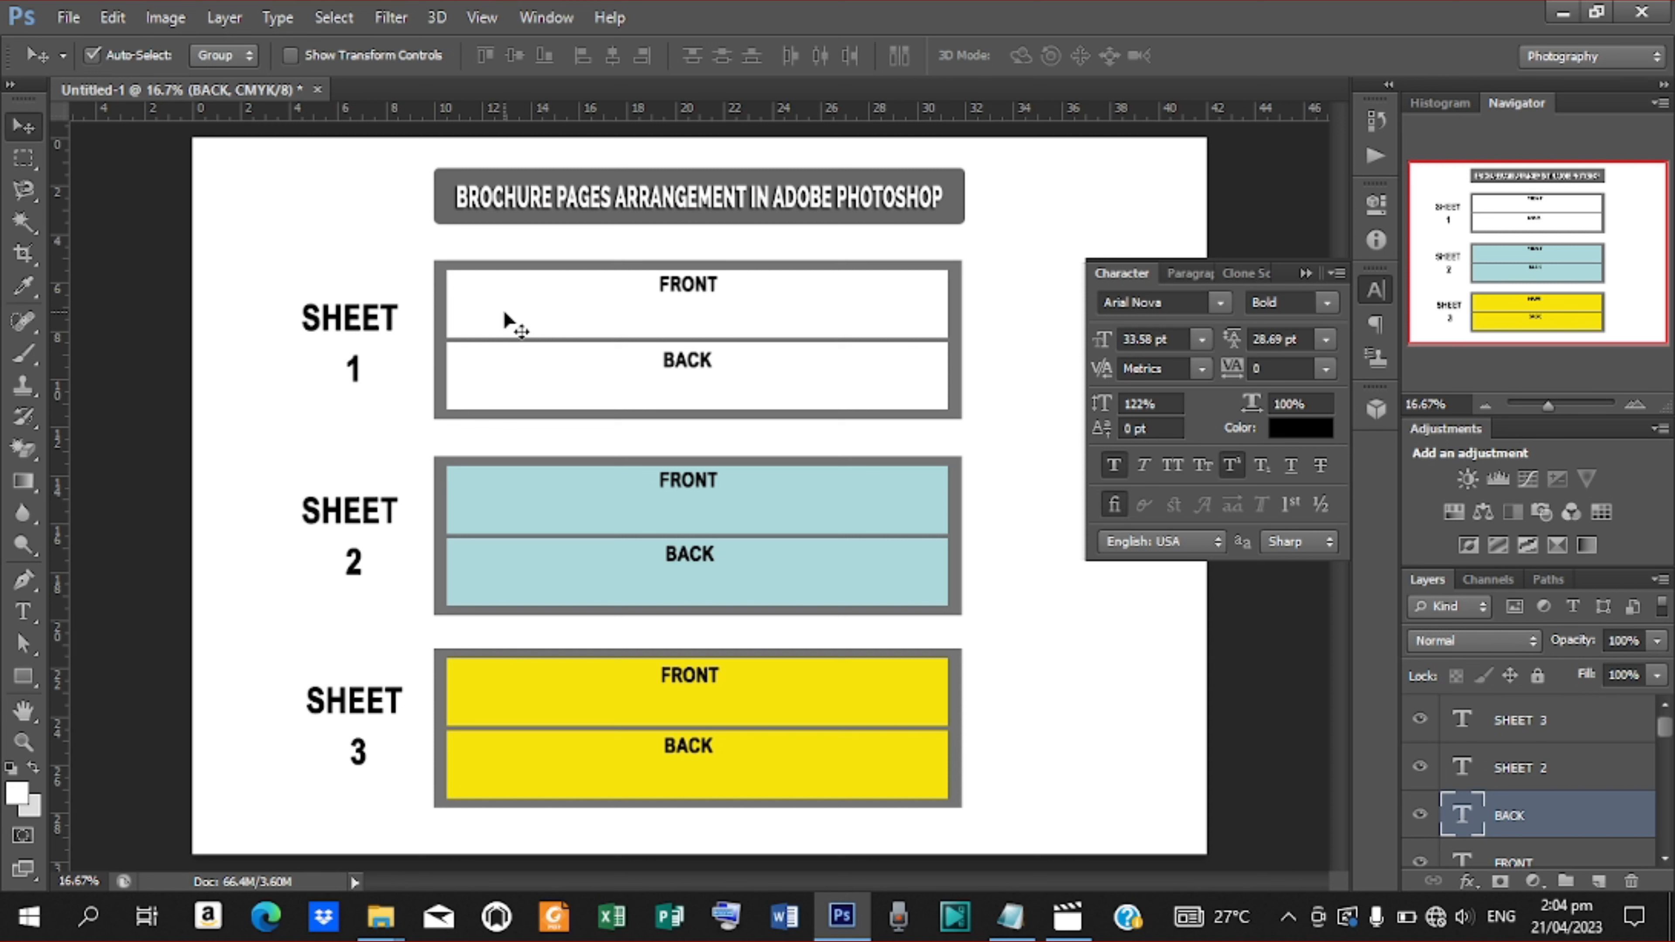
Duplicate the upper white panel's FRONT label to the panel's right side and change its text to PAGE
click(690, 290)
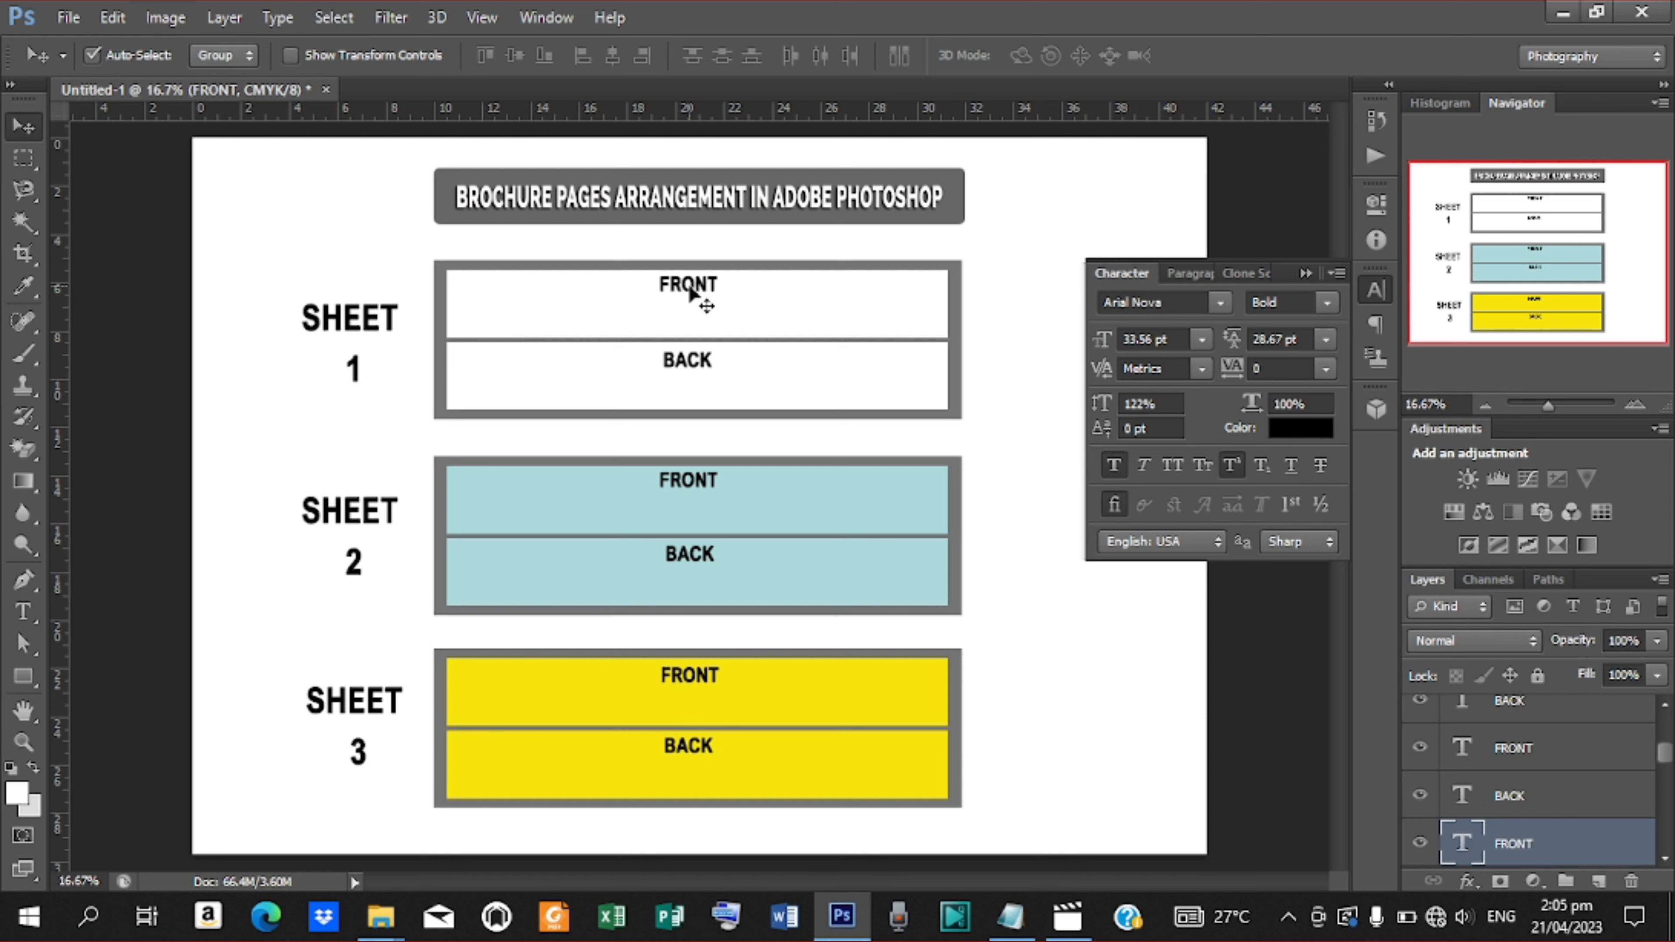
key(ctrl+j)
drag(690, 291, 1010, 303)
key(t)
text(PAGE)
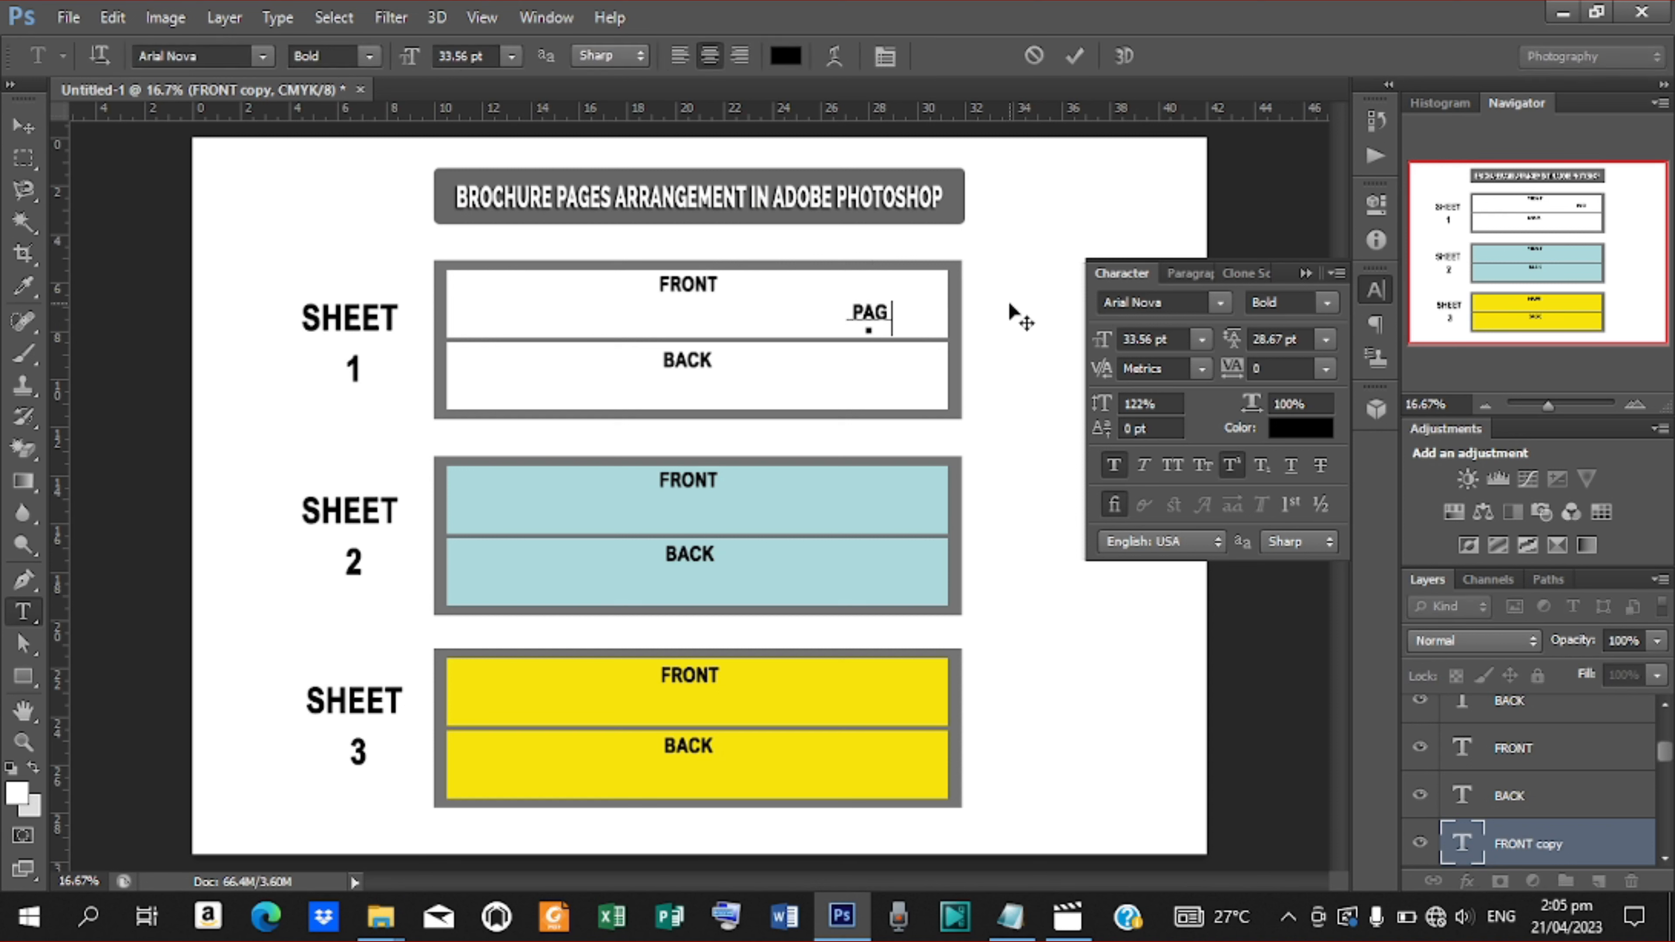
click(1074, 56)
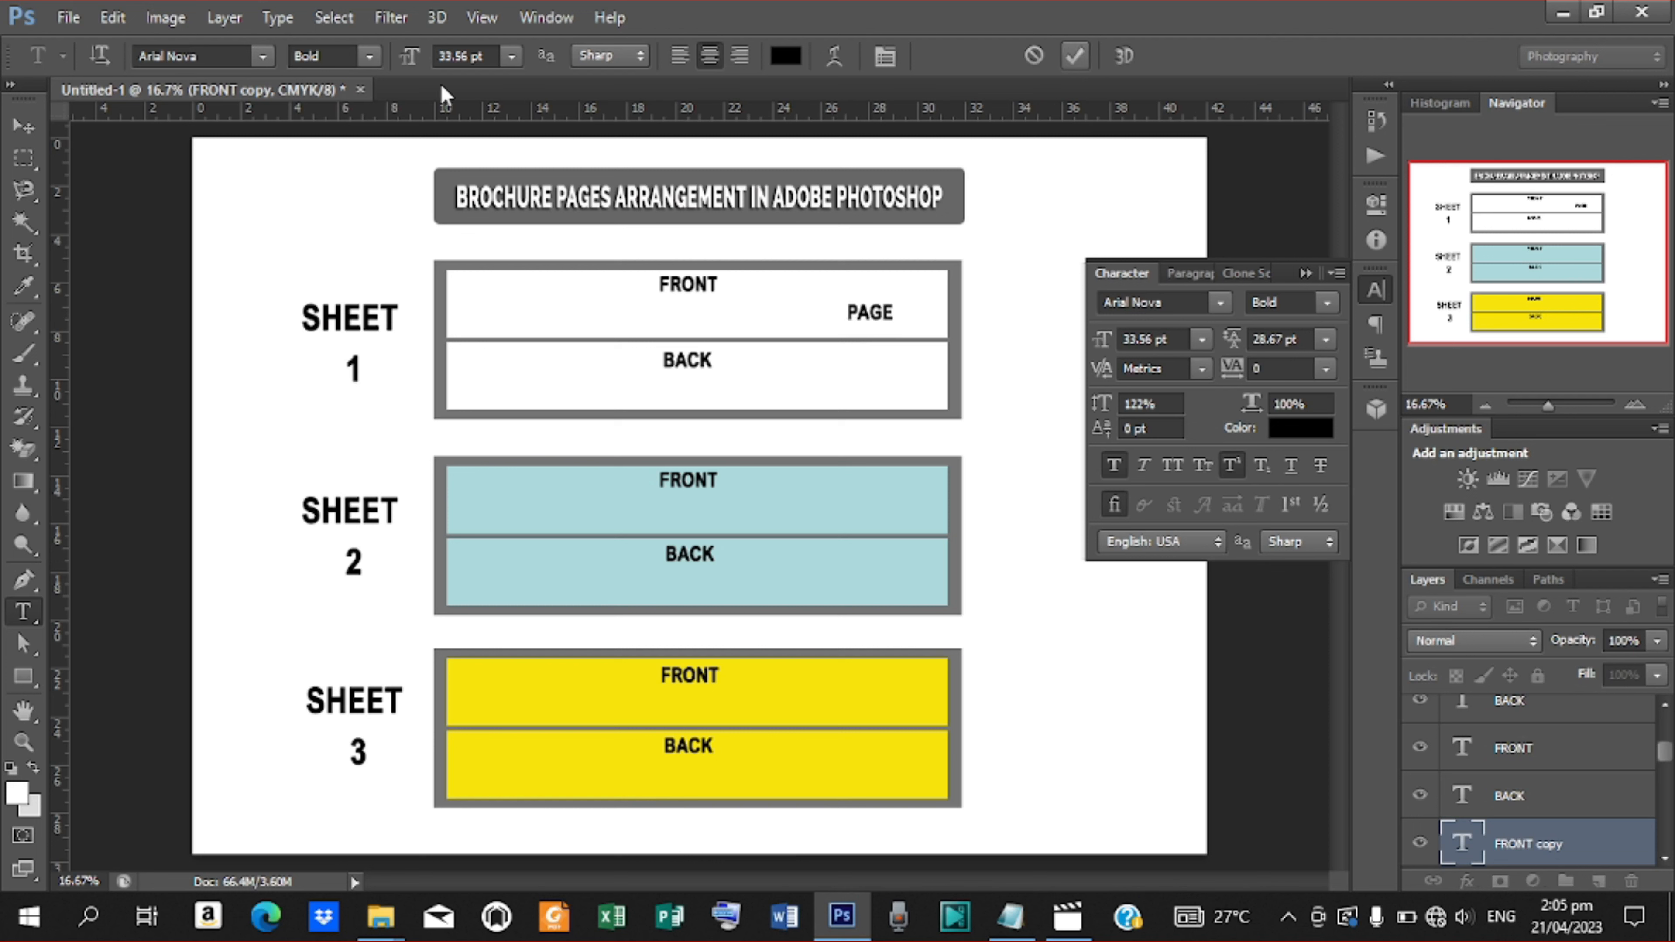
Nudge the PAGE label slightly to the left
click(23, 129)
key(Left)
key(Left)
key(Left)
key(Left)
key(Left)
key(Left)
key(Left)
key(Left)
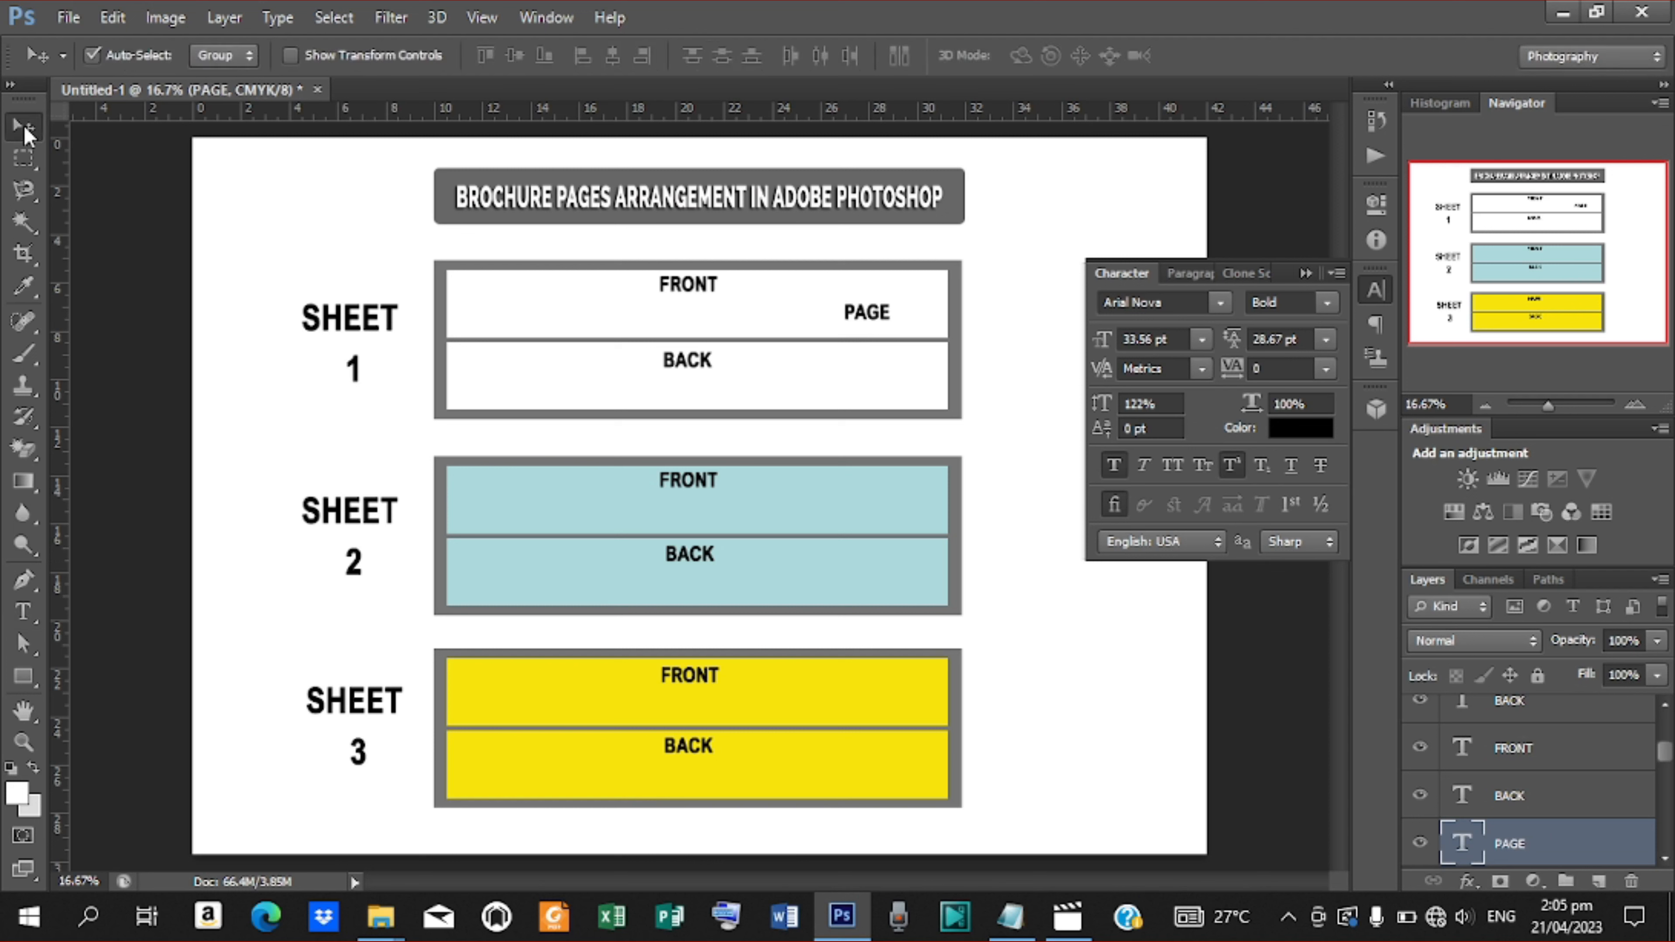
key(Left)
key(Left)
key(Left)
key(Left)
key(Left)
key(Left)
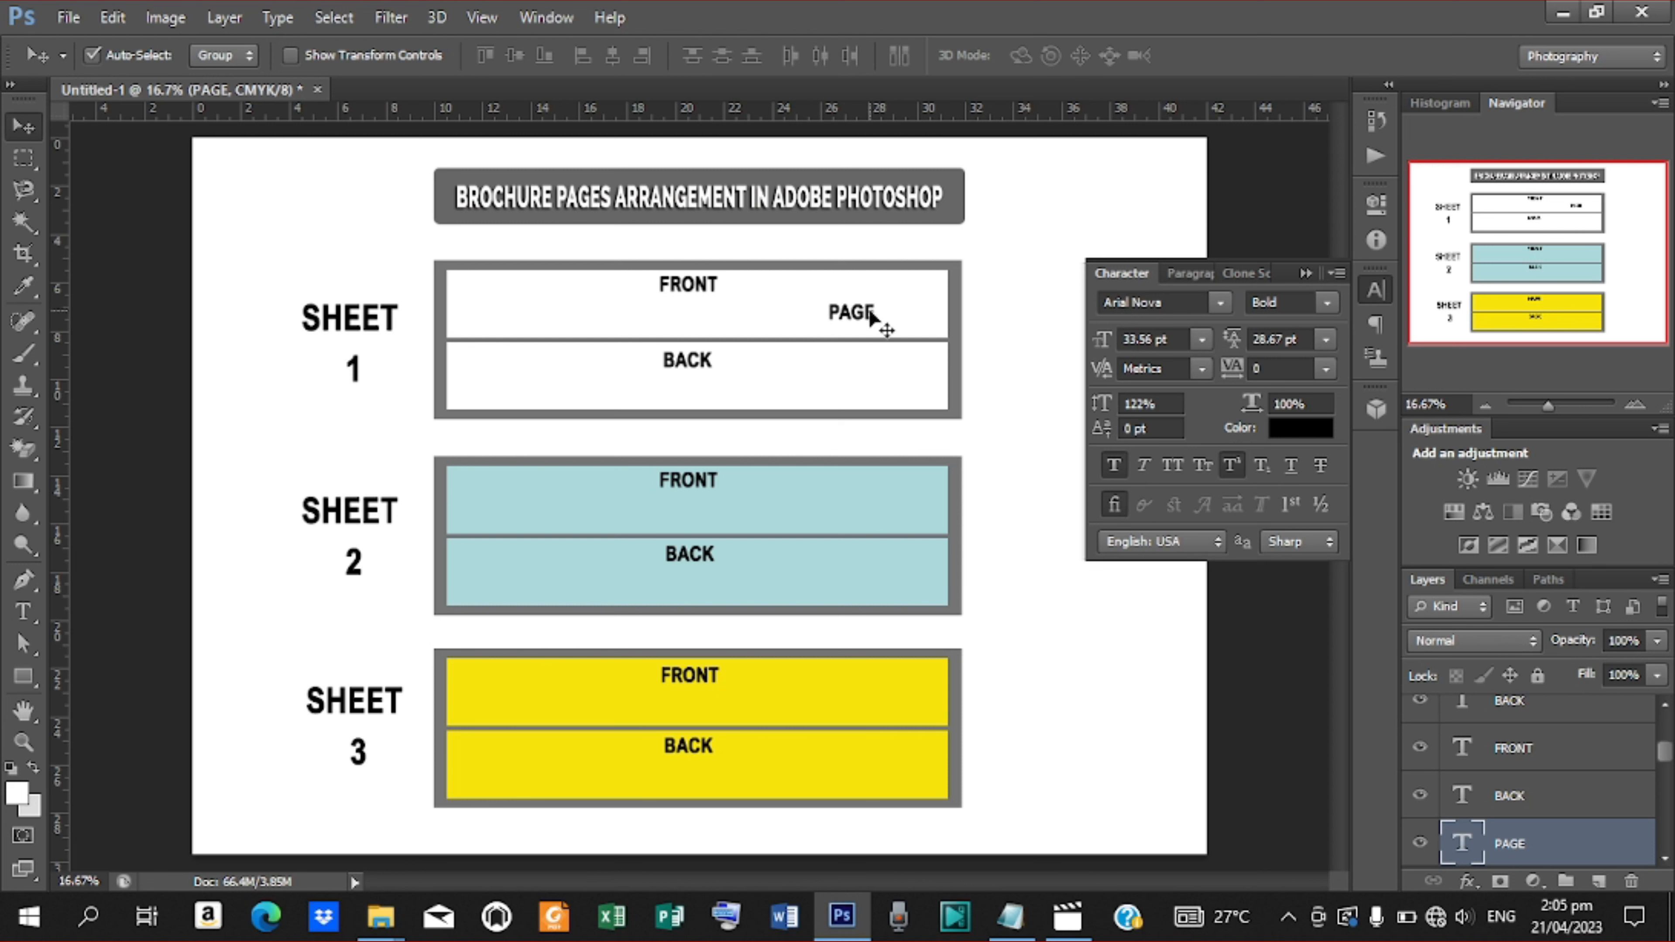
Duplicate the PAGE label onto the left side of the upper white panel
drag(859, 322, 518, 319)
key(t)
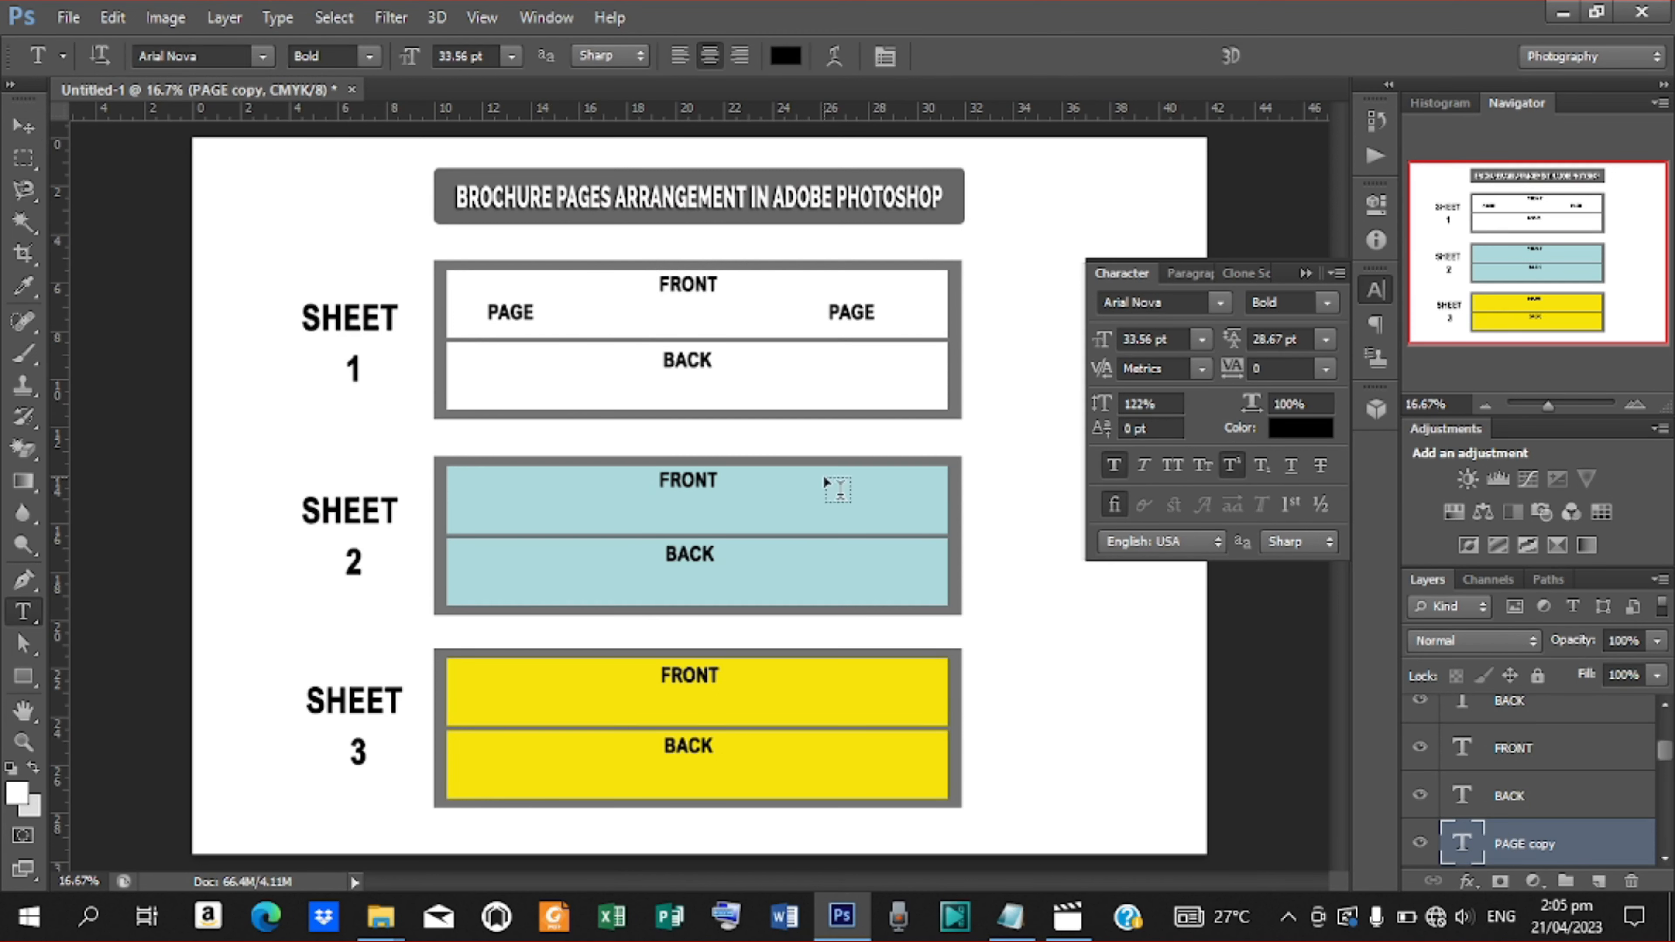
click(29, 134)
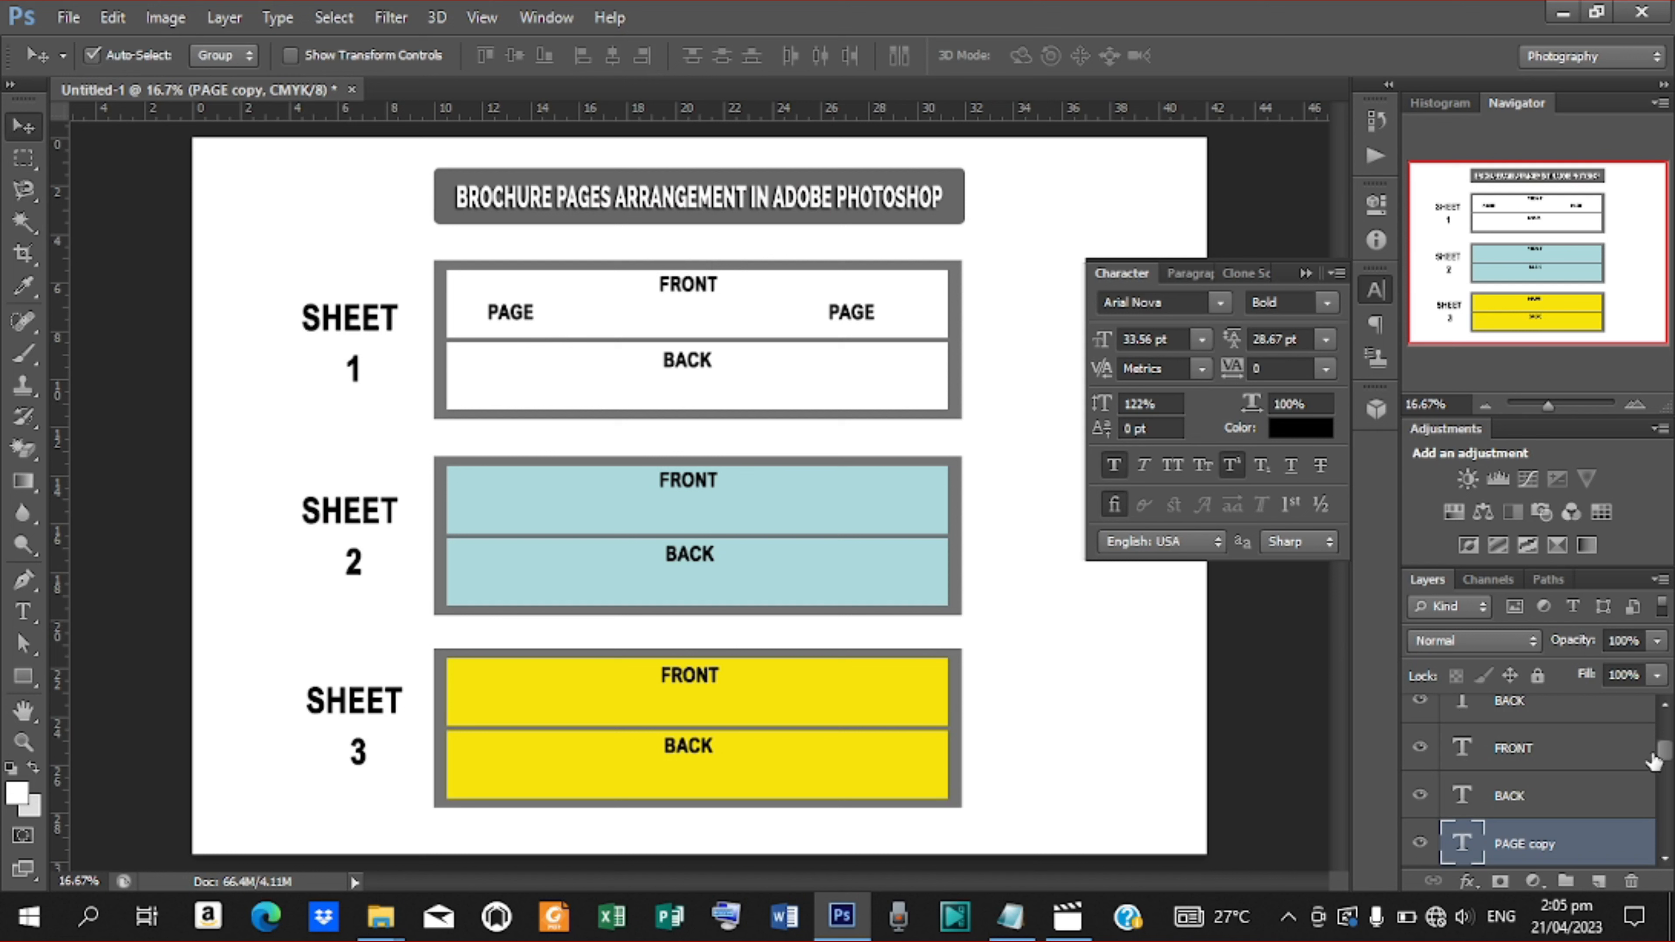
Select both PAGE labels and duplicate the pair into the lower white panel and both blue panels
scroll(1663, 761, down, 1)
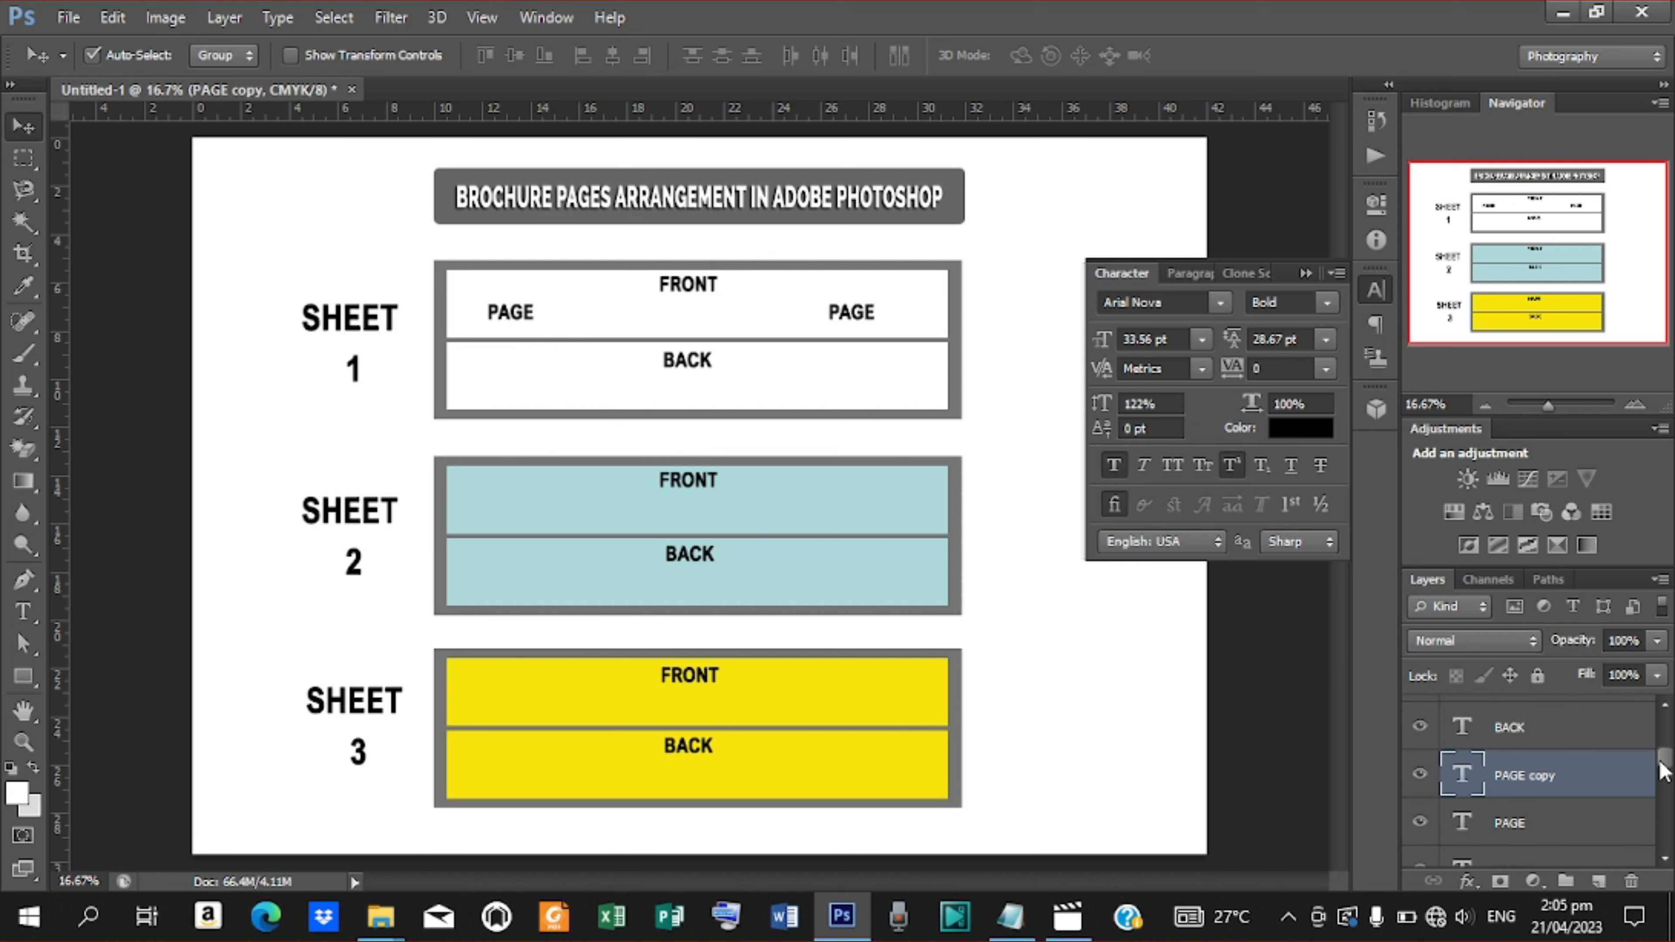
shift+click(1524, 822)
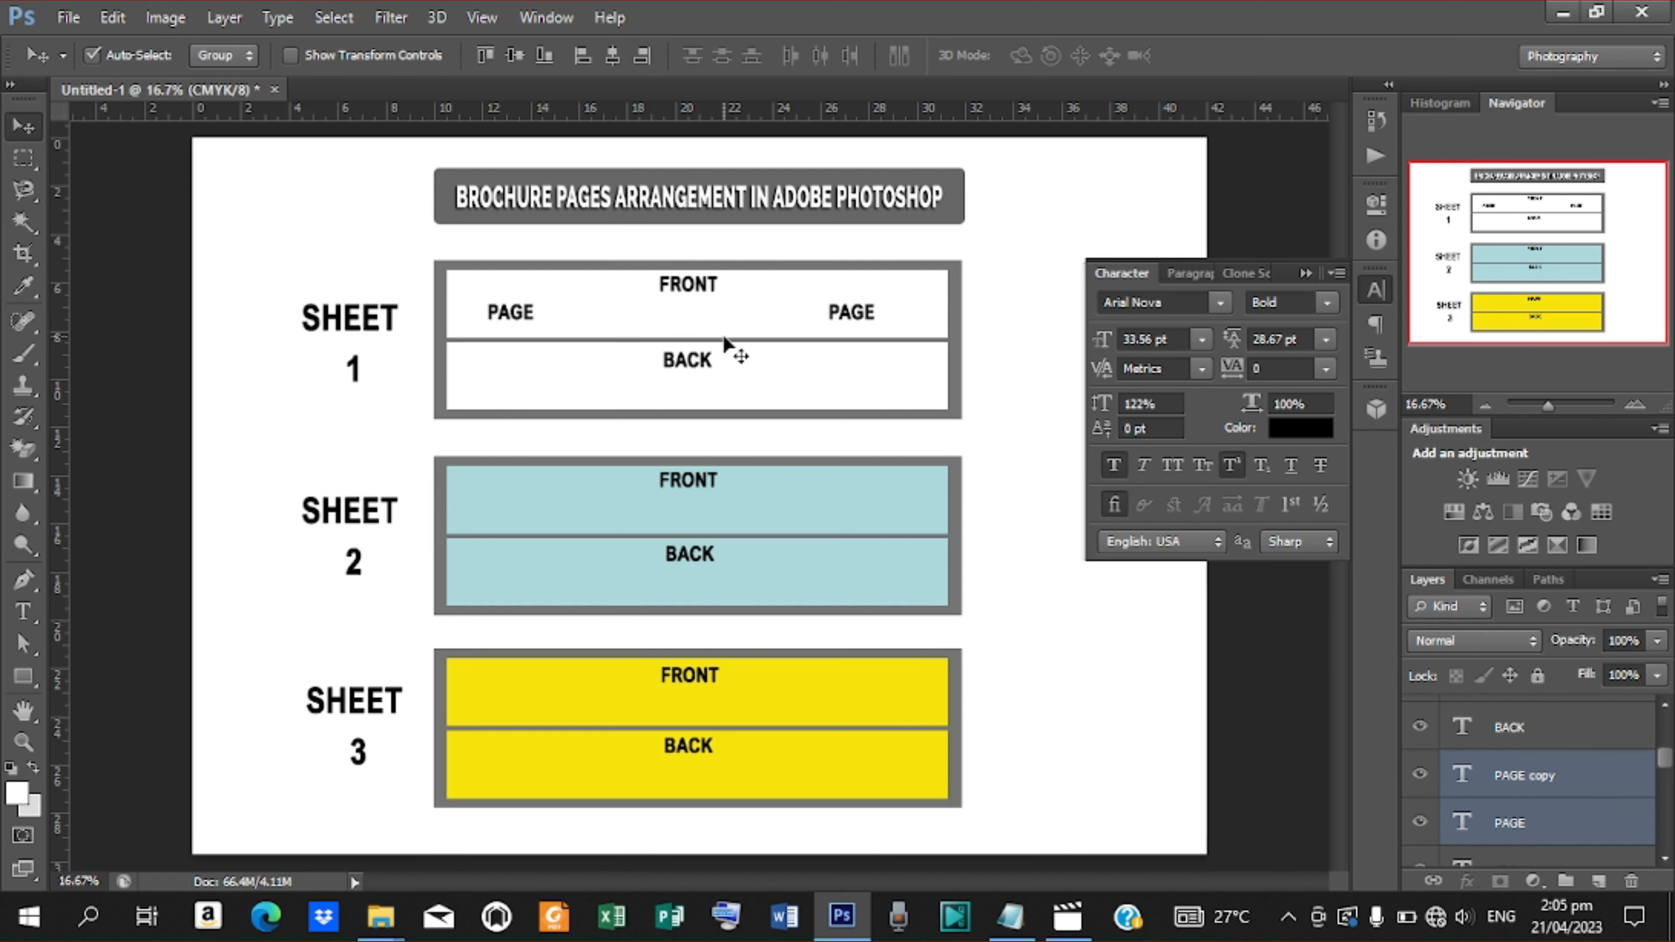
key(ctrl+j)
drag(864, 317, 859, 596)
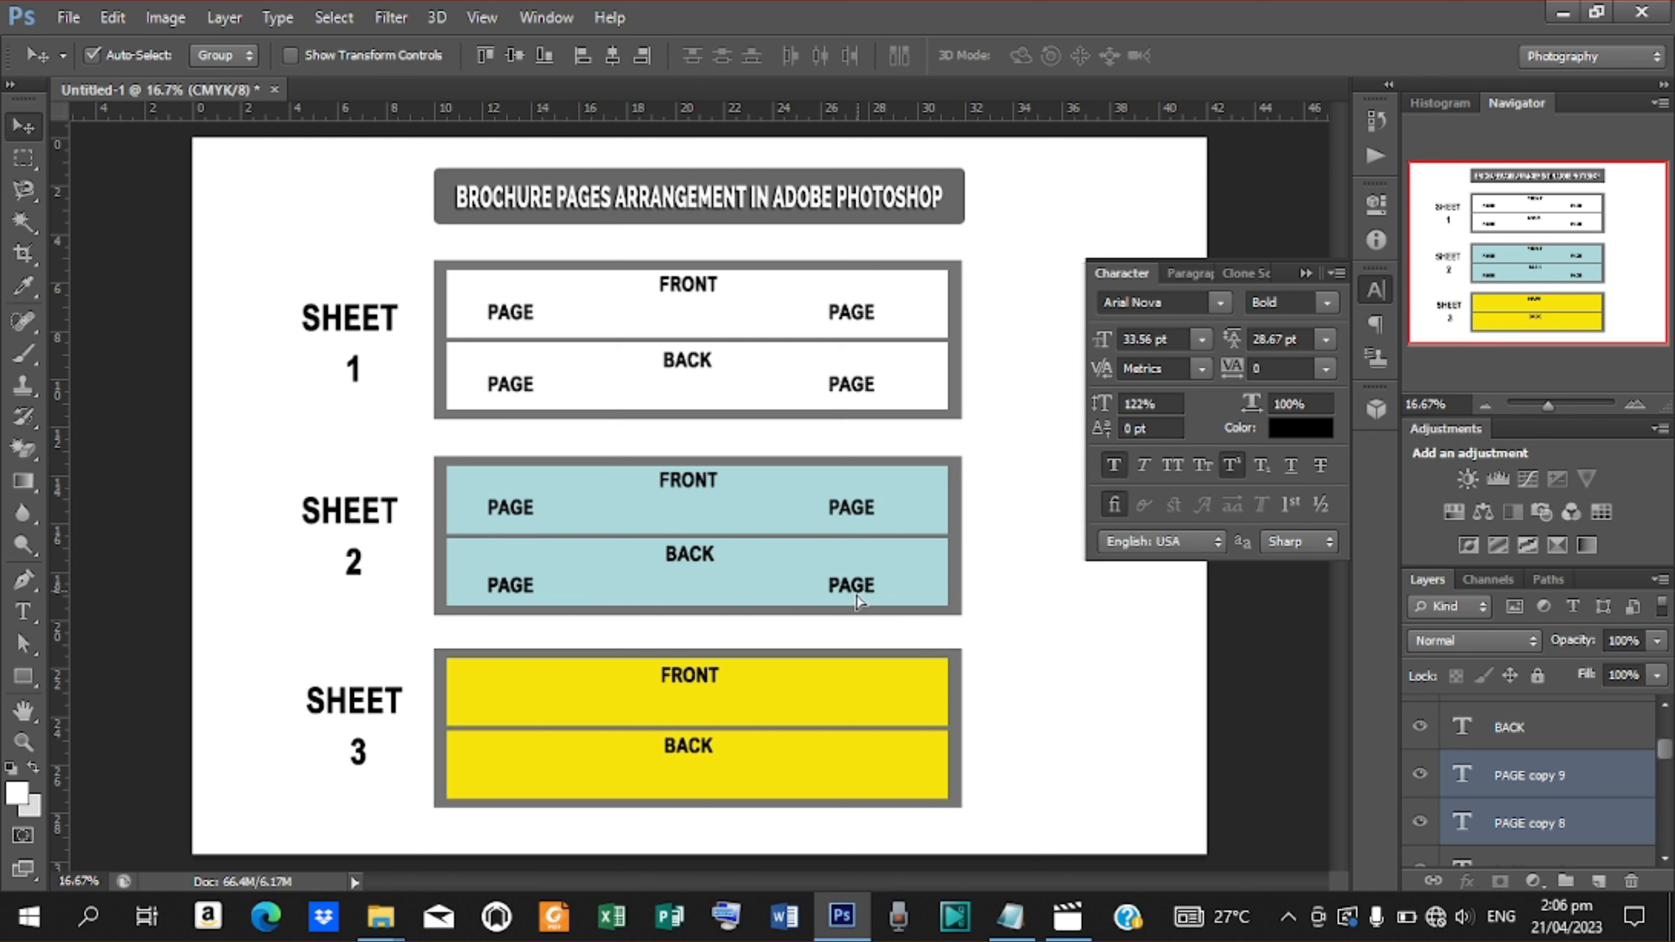
Duplicate the pair of PAGE labels into the upper and lower yellow panels
drag(860, 592, 857, 701)
key(j)
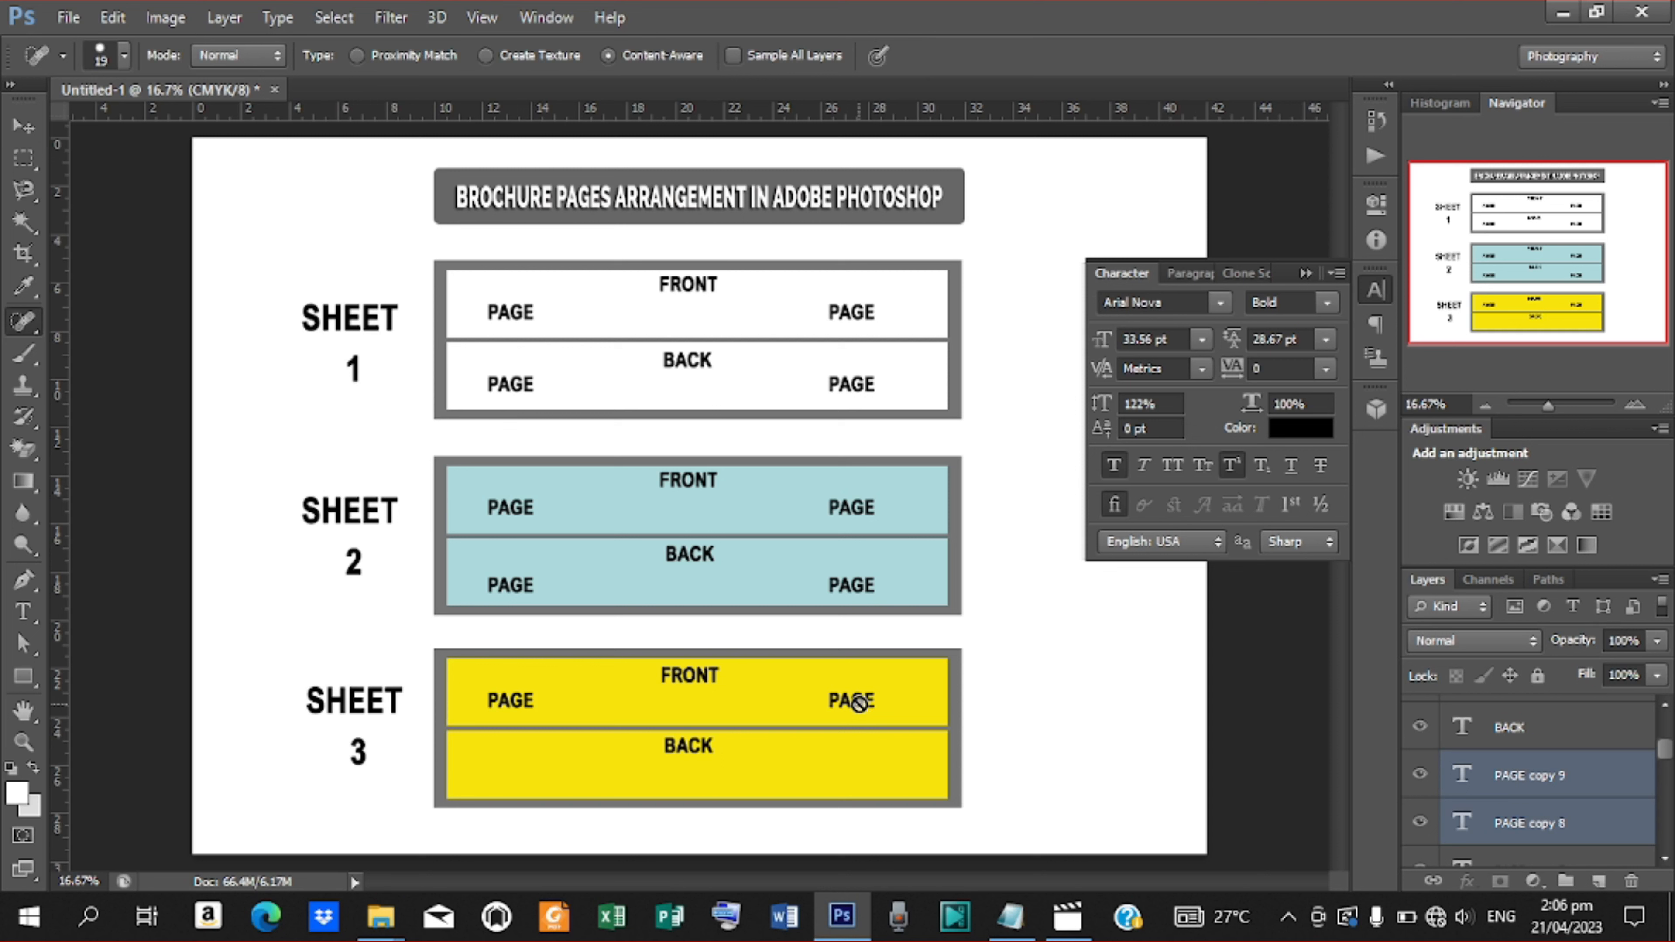
click(22, 126)
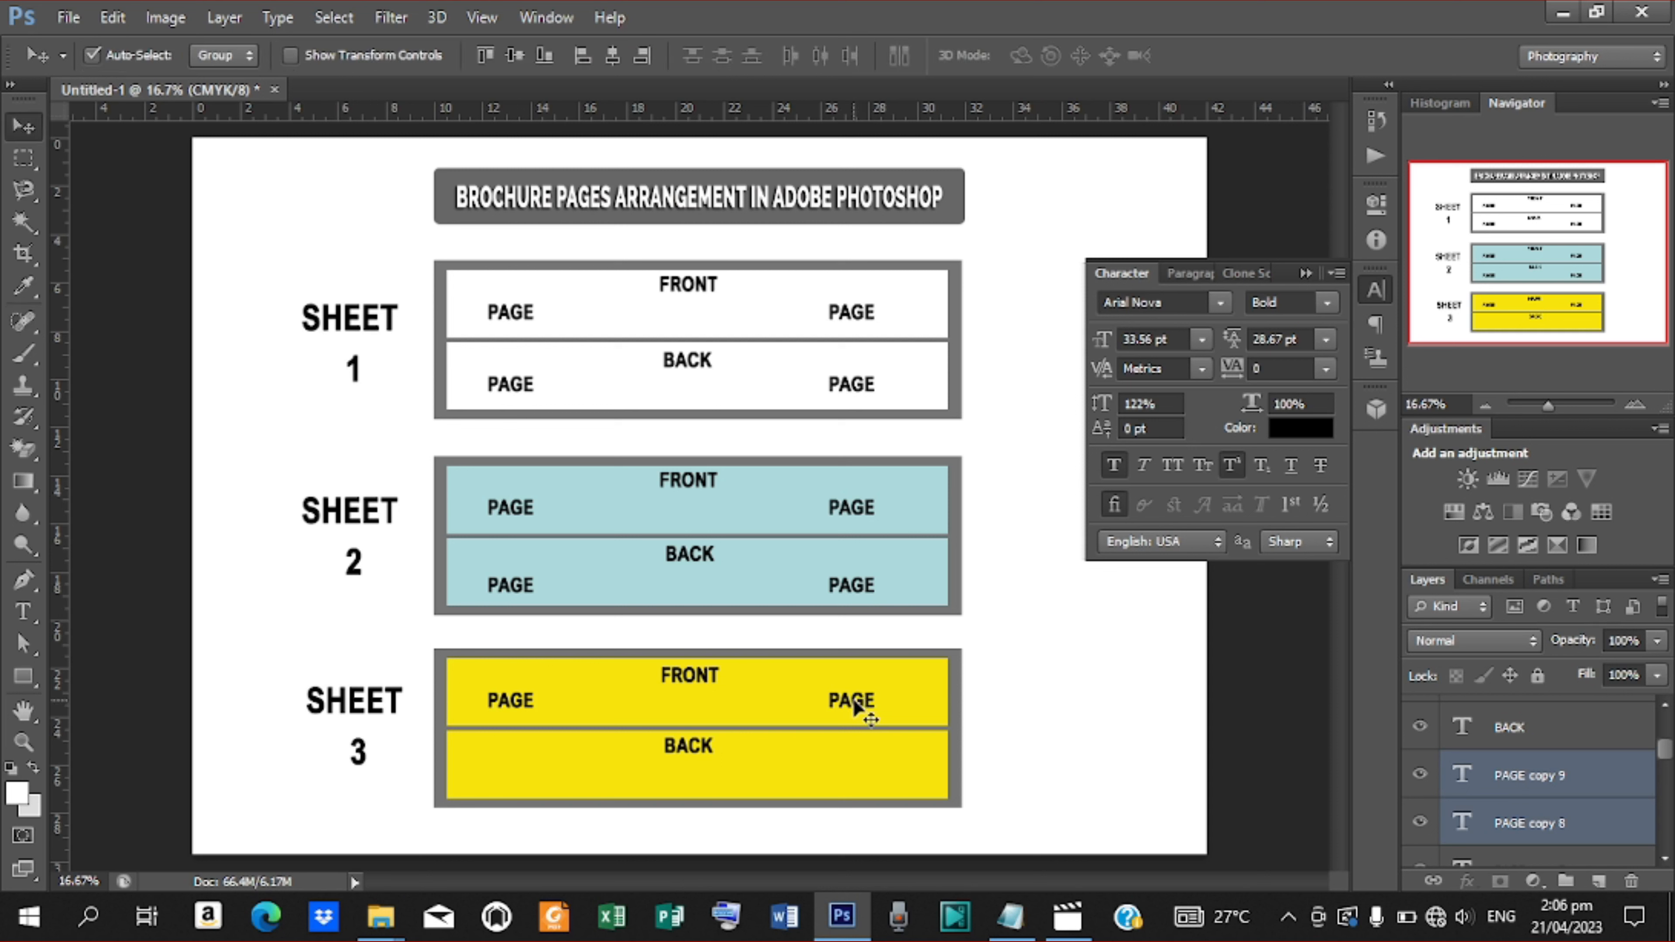
key(ctrl+j)
drag(852, 710, 853, 784)
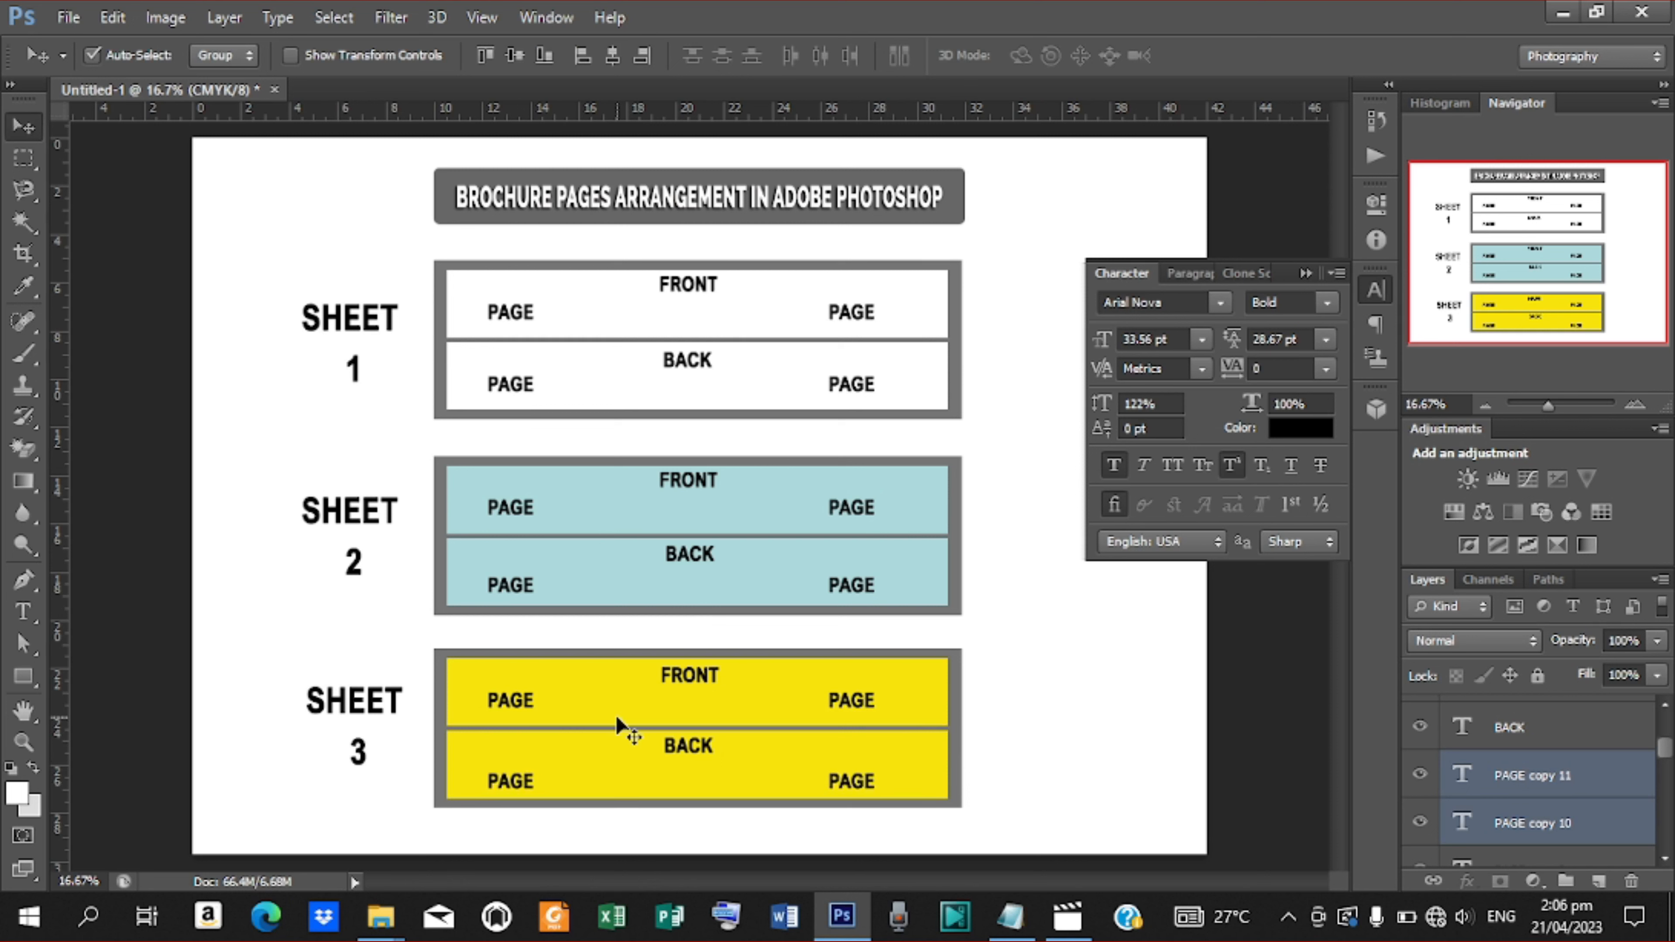
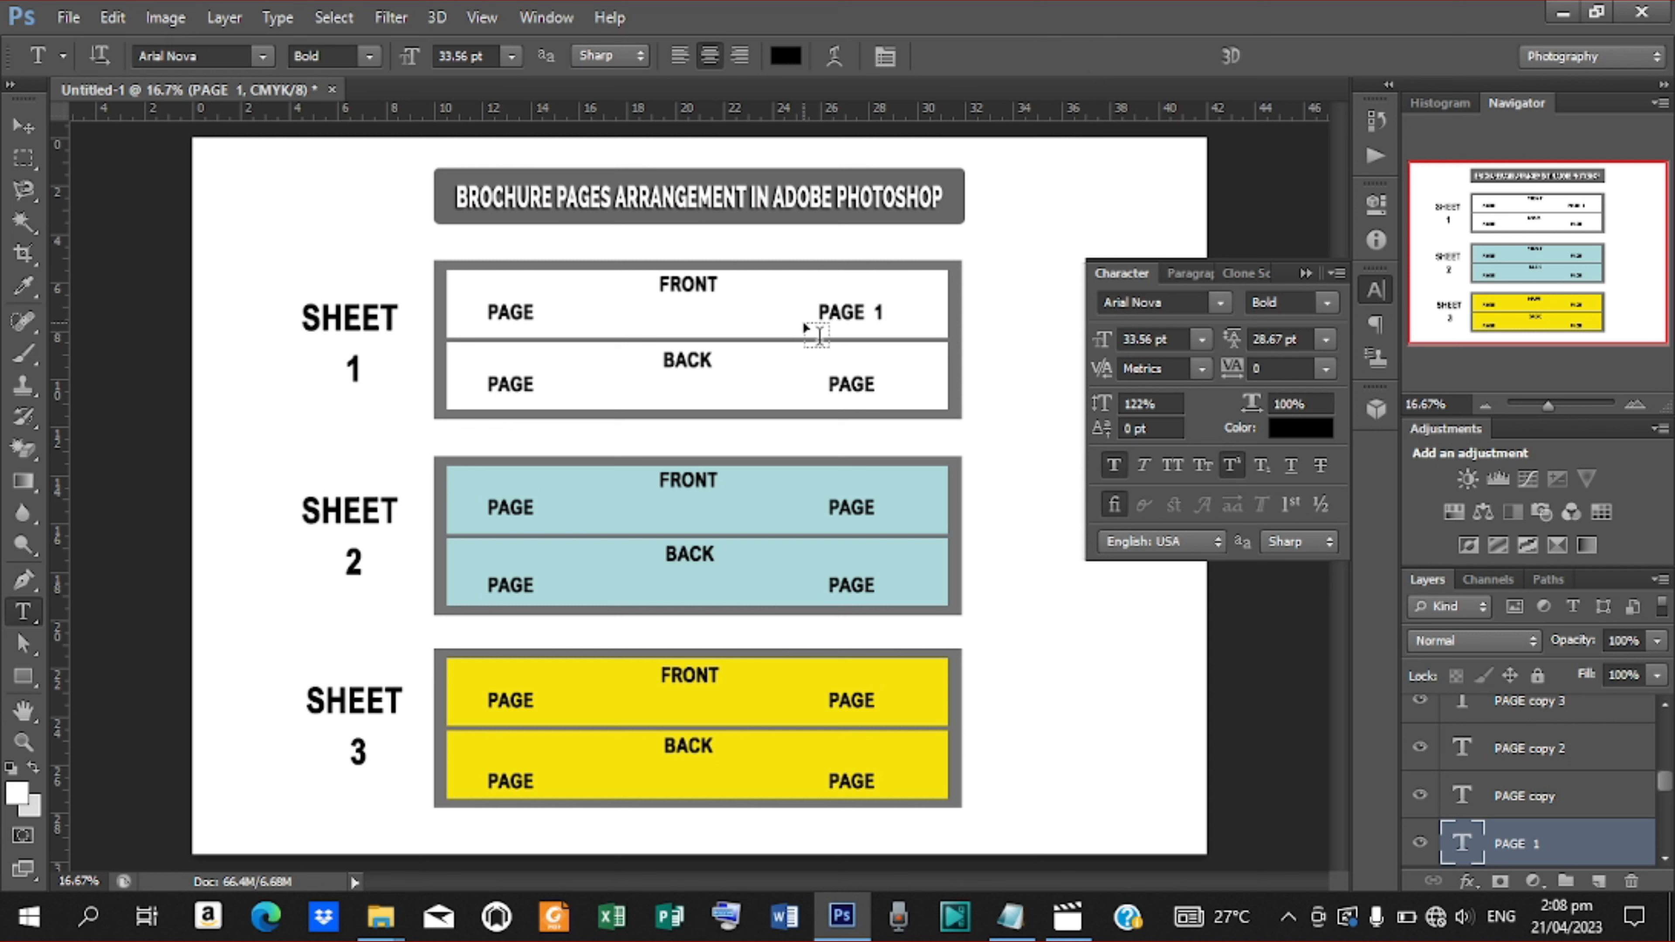
Change the left label of the lower white panel to PAGE 2
click(535, 383)
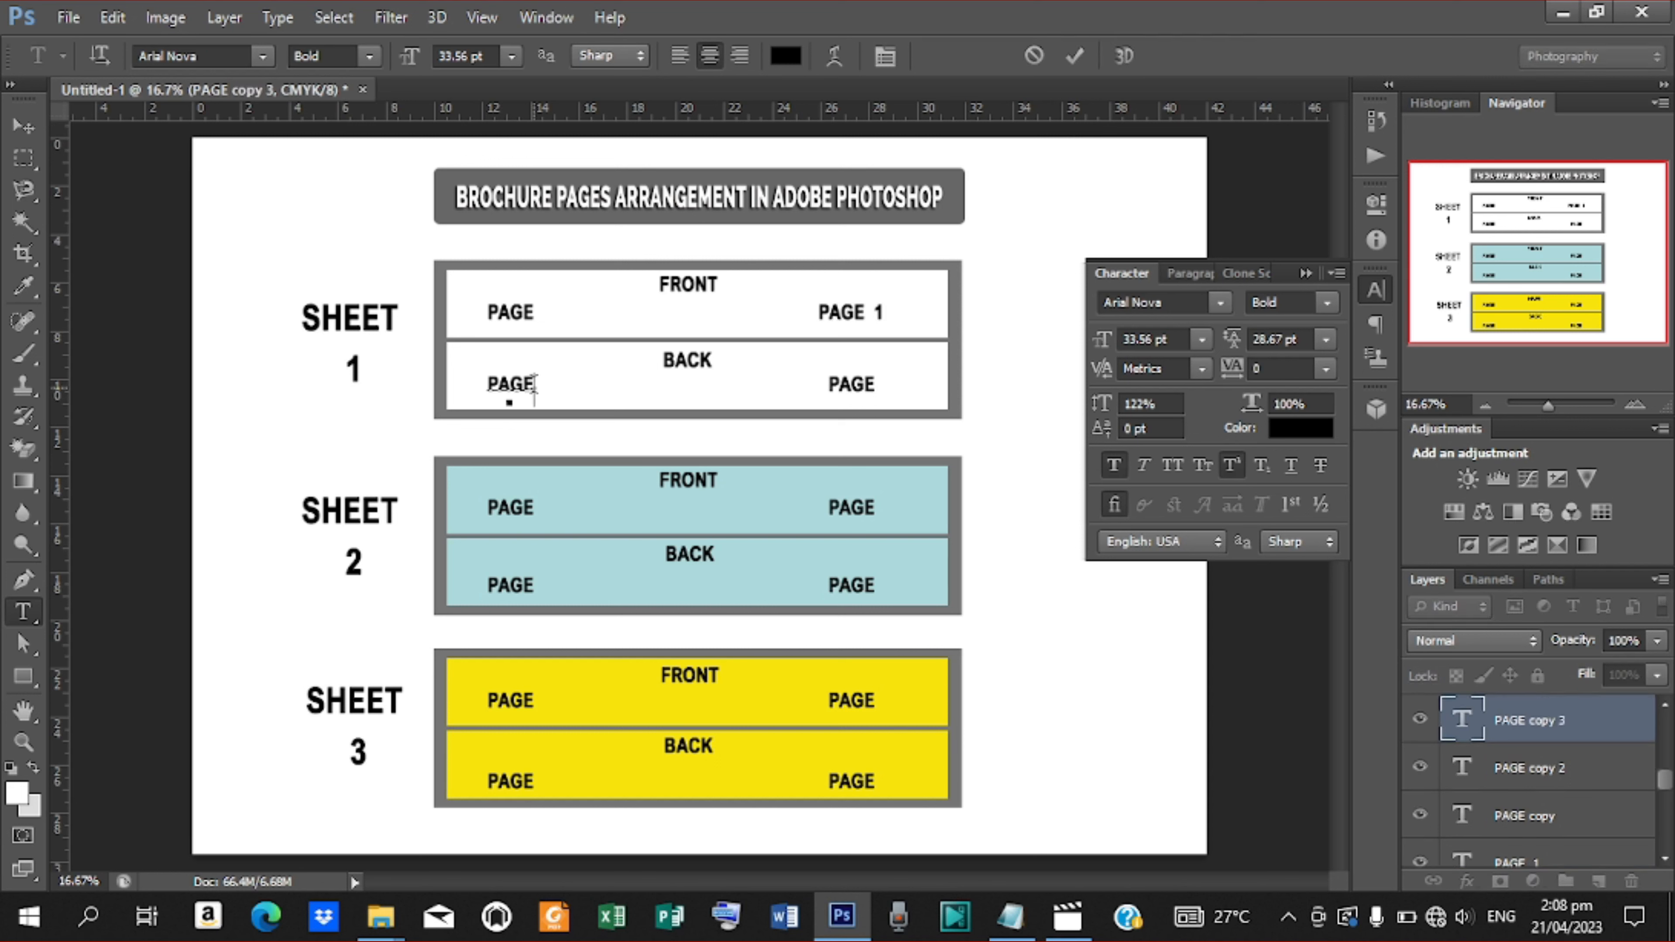
text(2)
click(1073, 59)
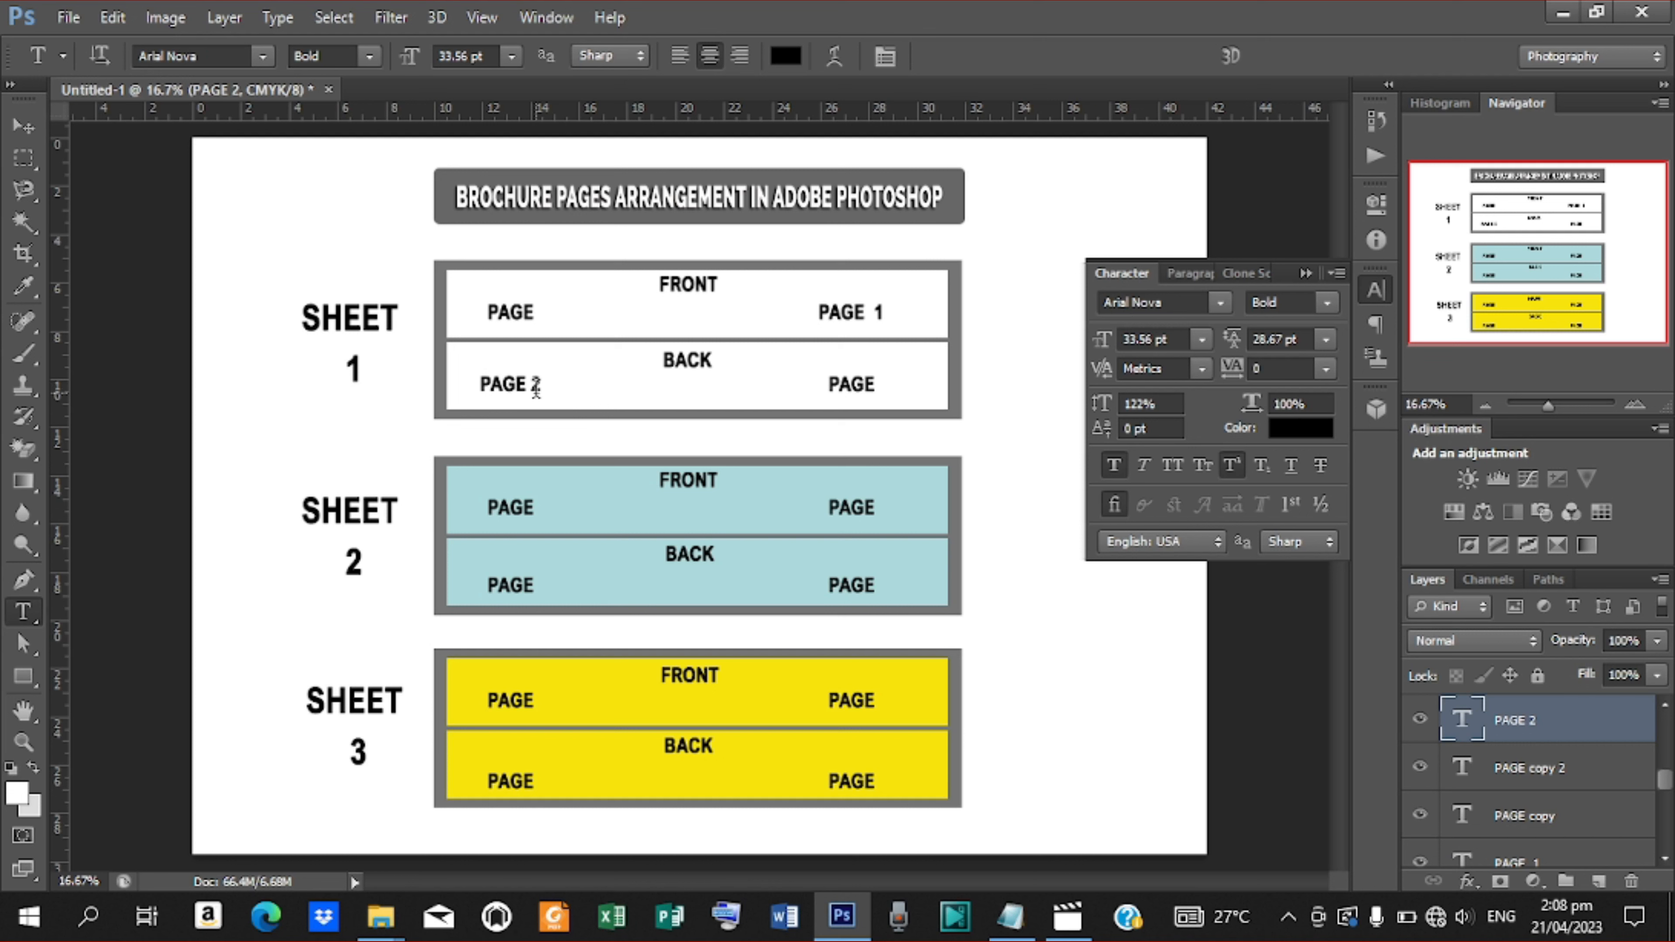
Number the blue panels' labels: upper right as PAGE 3 and lower left as PAGE 4
click(873, 508)
text(3)
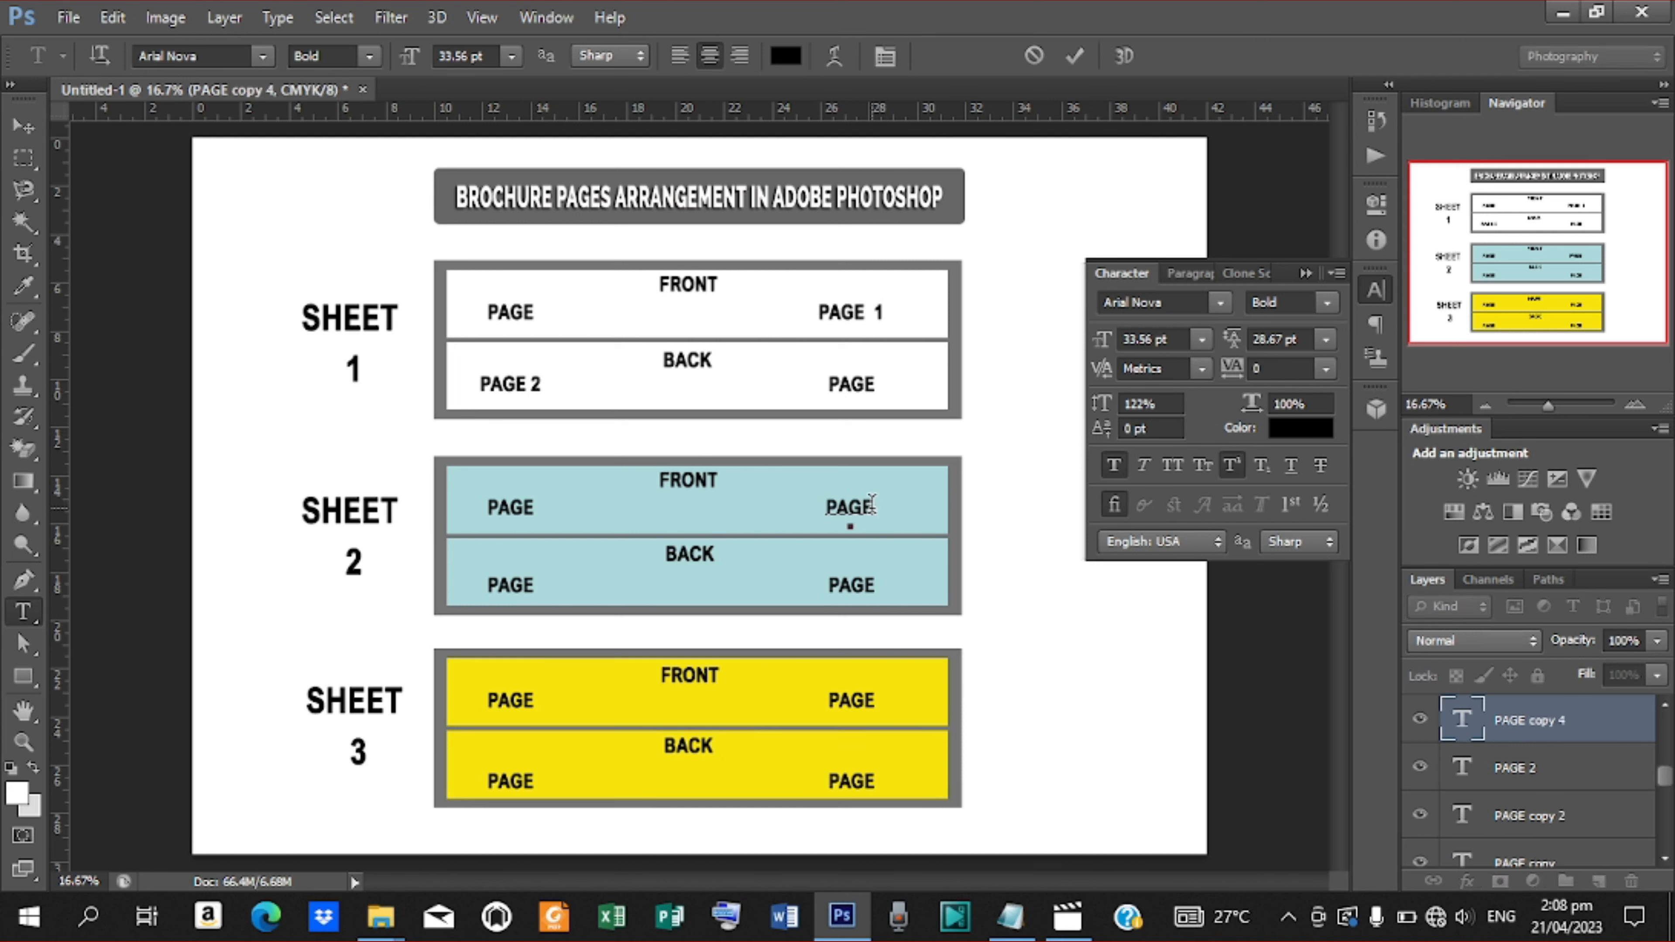
click(1074, 56)
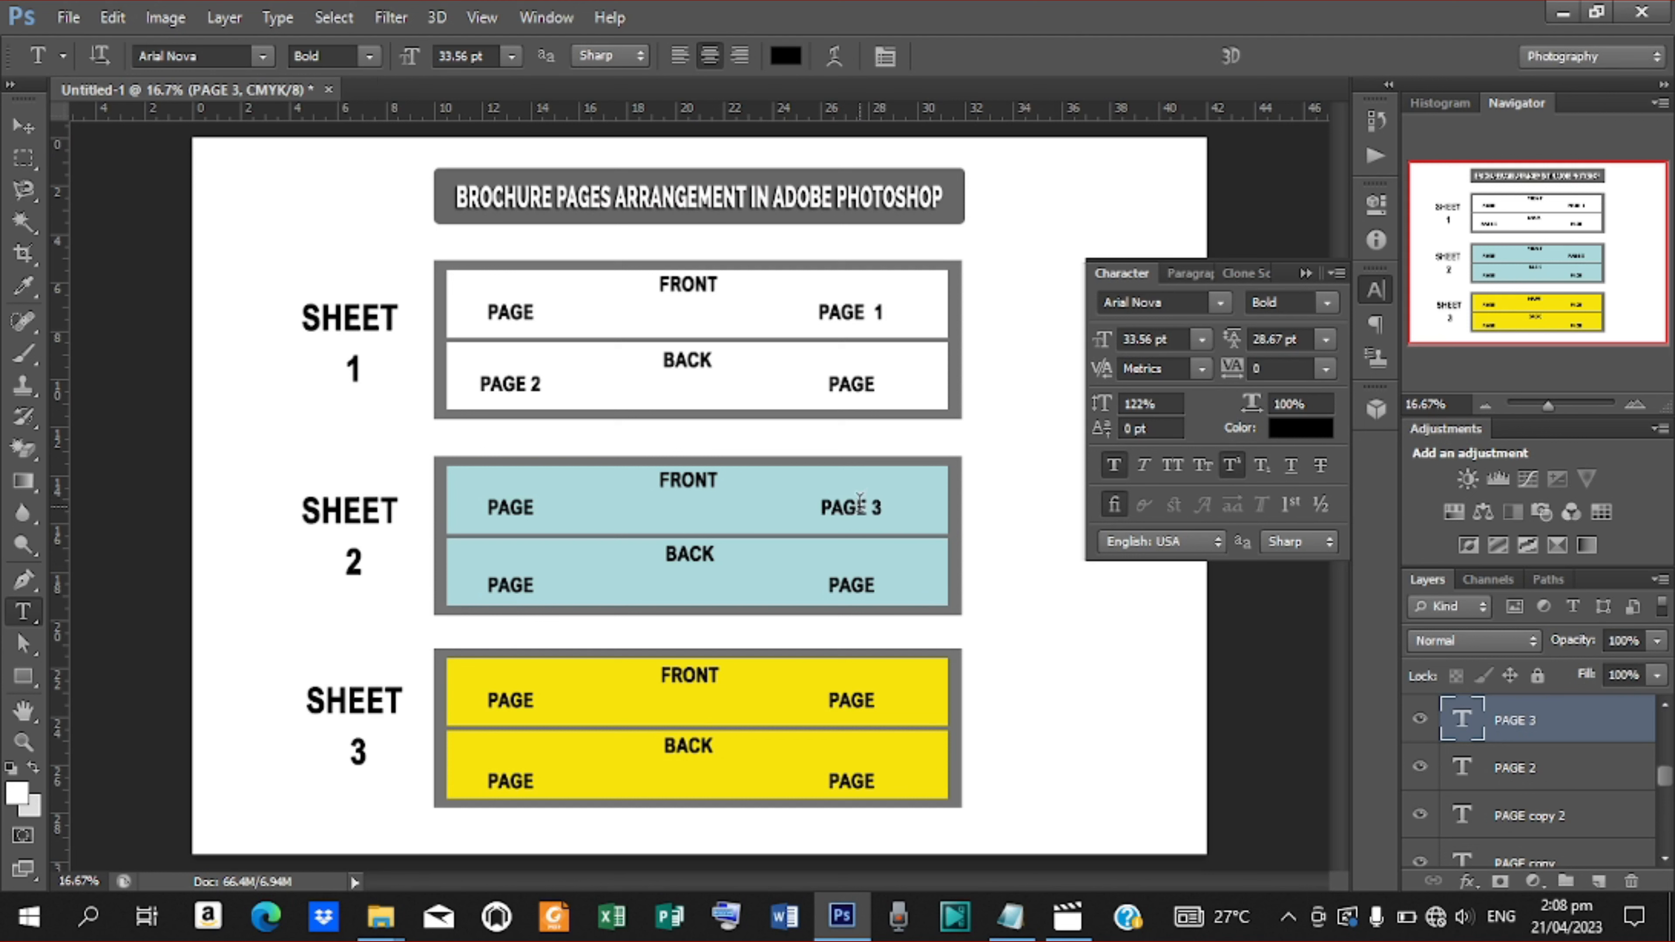
click(529, 581)
text(4)
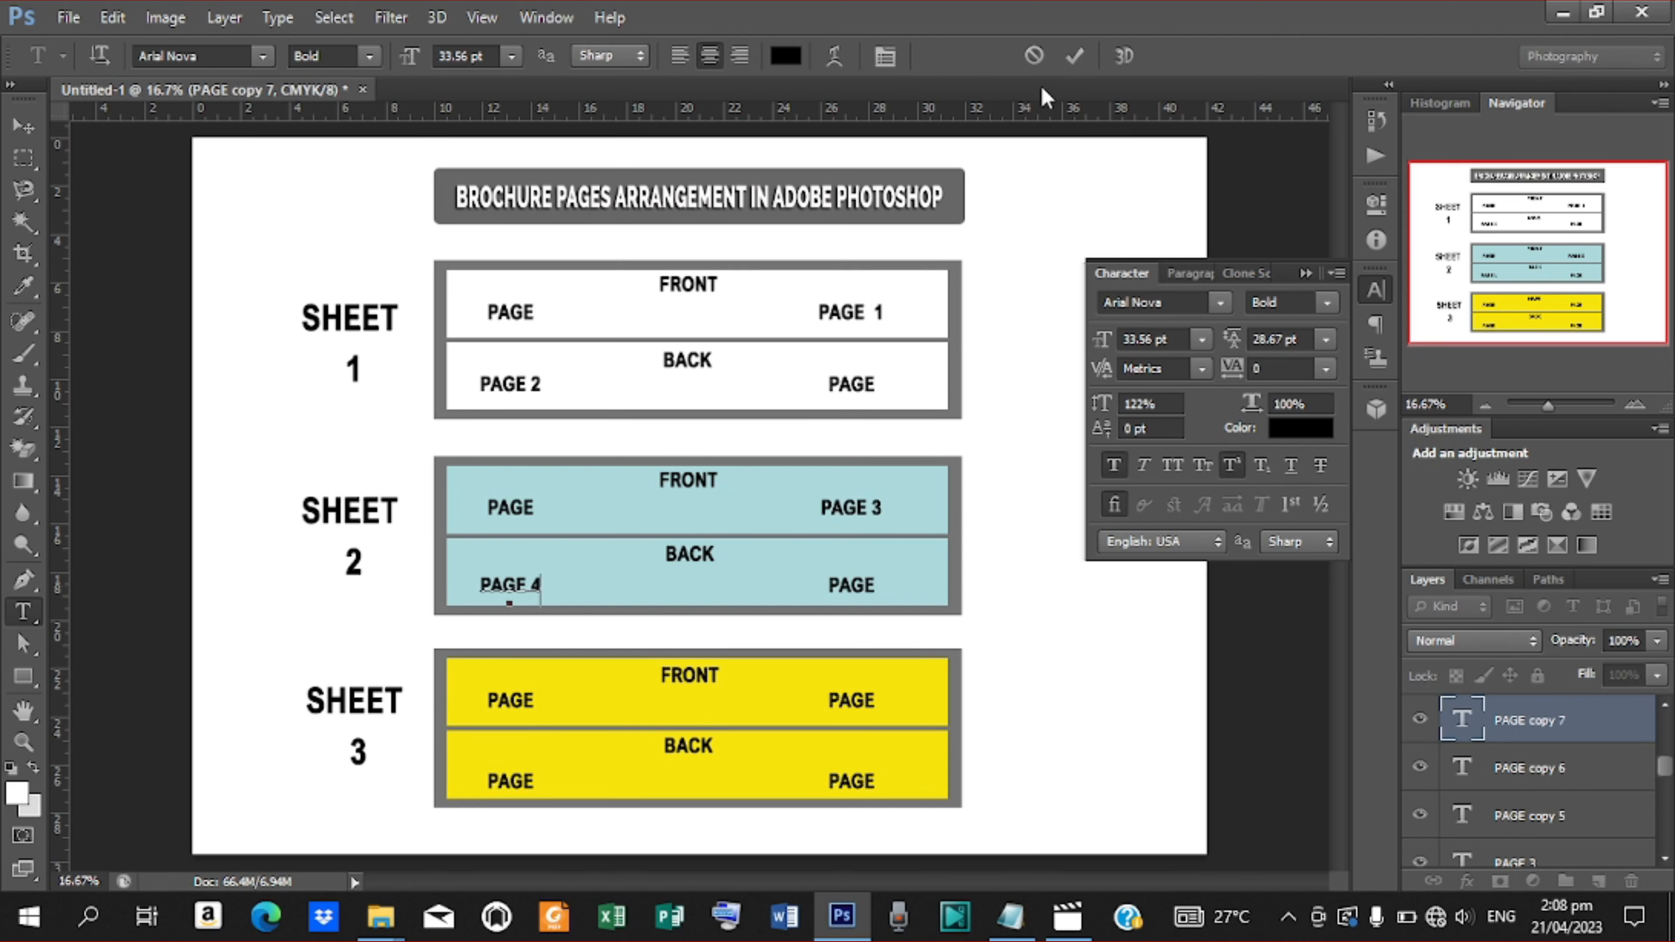
click(1074, 56)
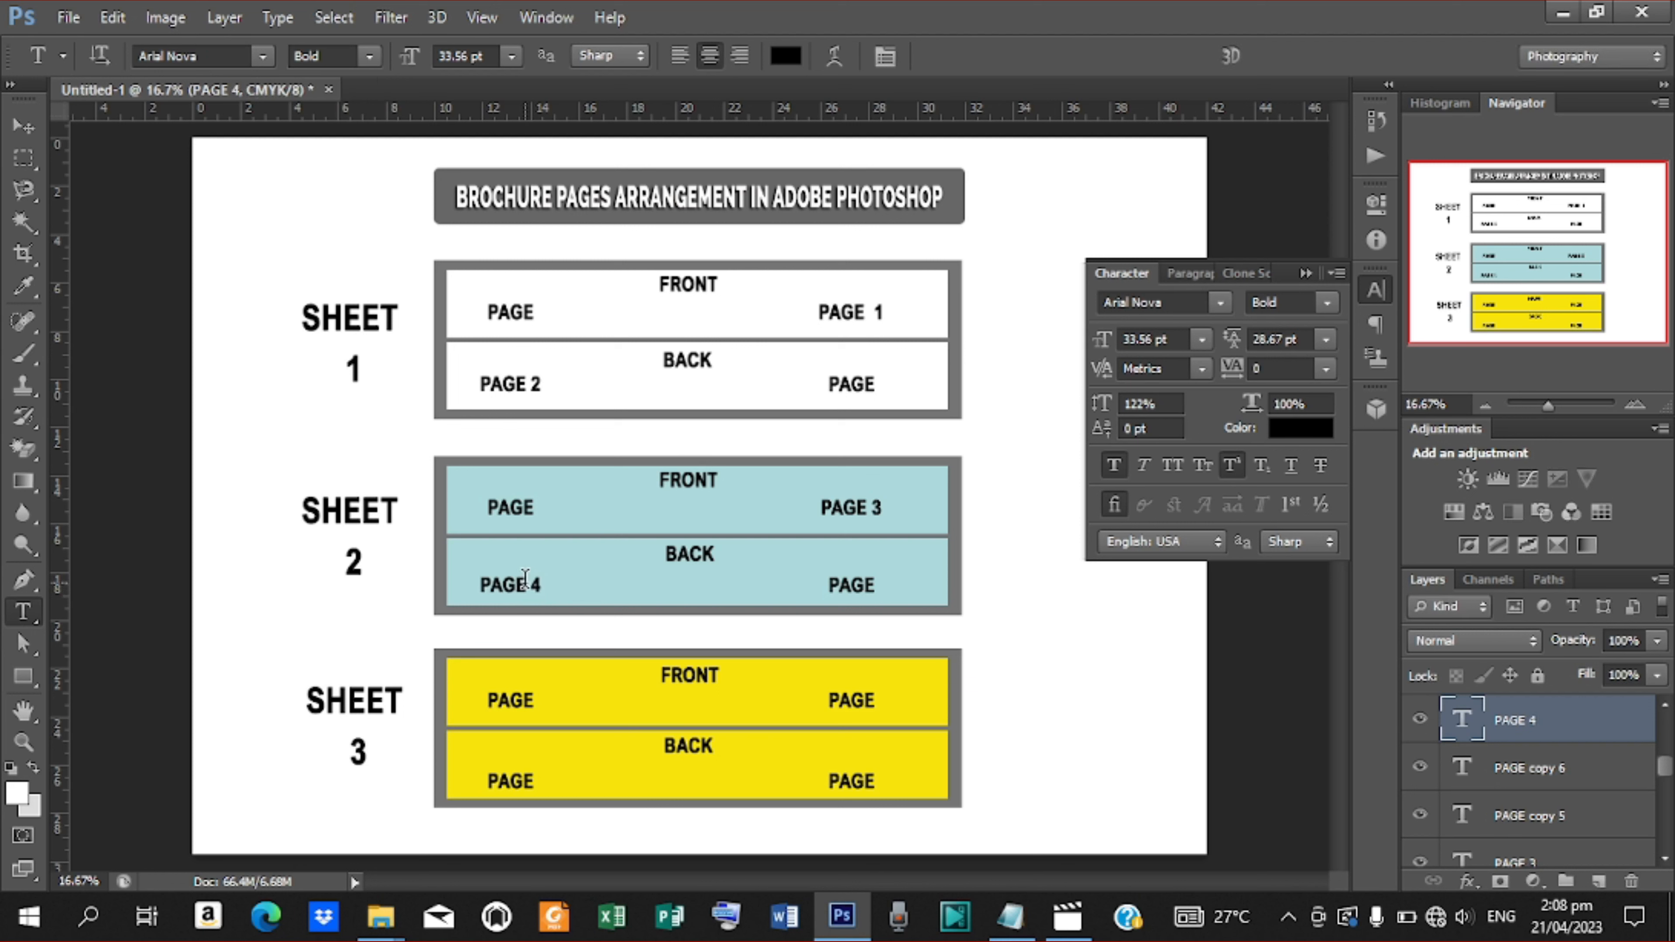
Number the yellow panels' labels: upper right as PAGE 5 and lower left as PAGE 6
click(872, 701)
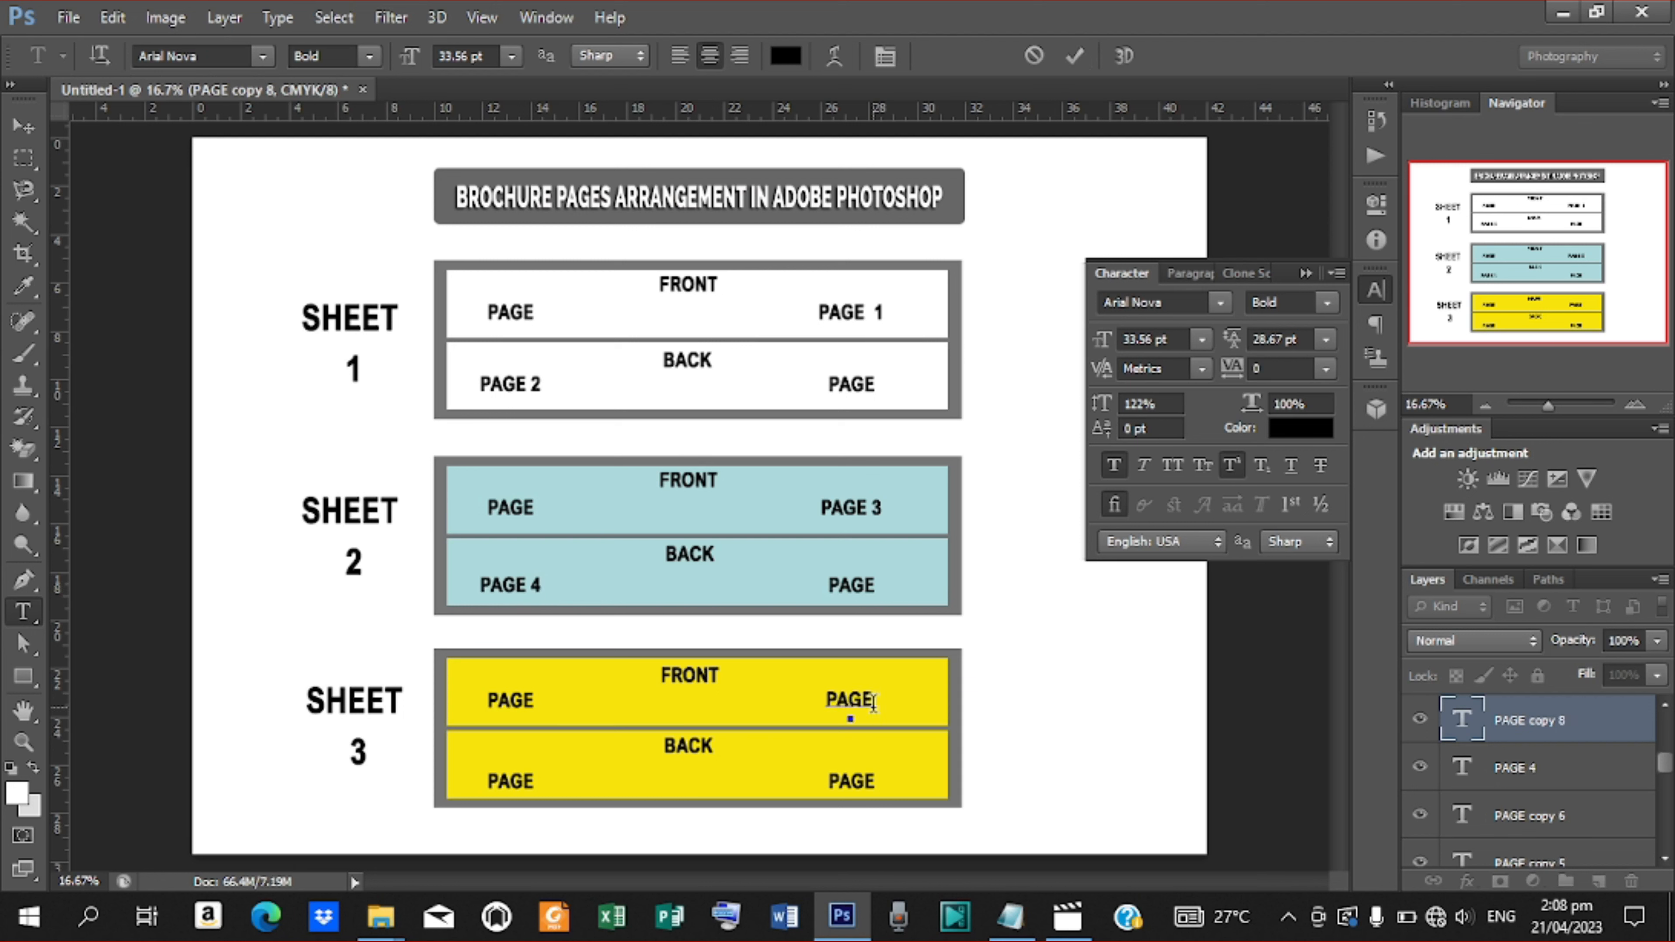
text(5)
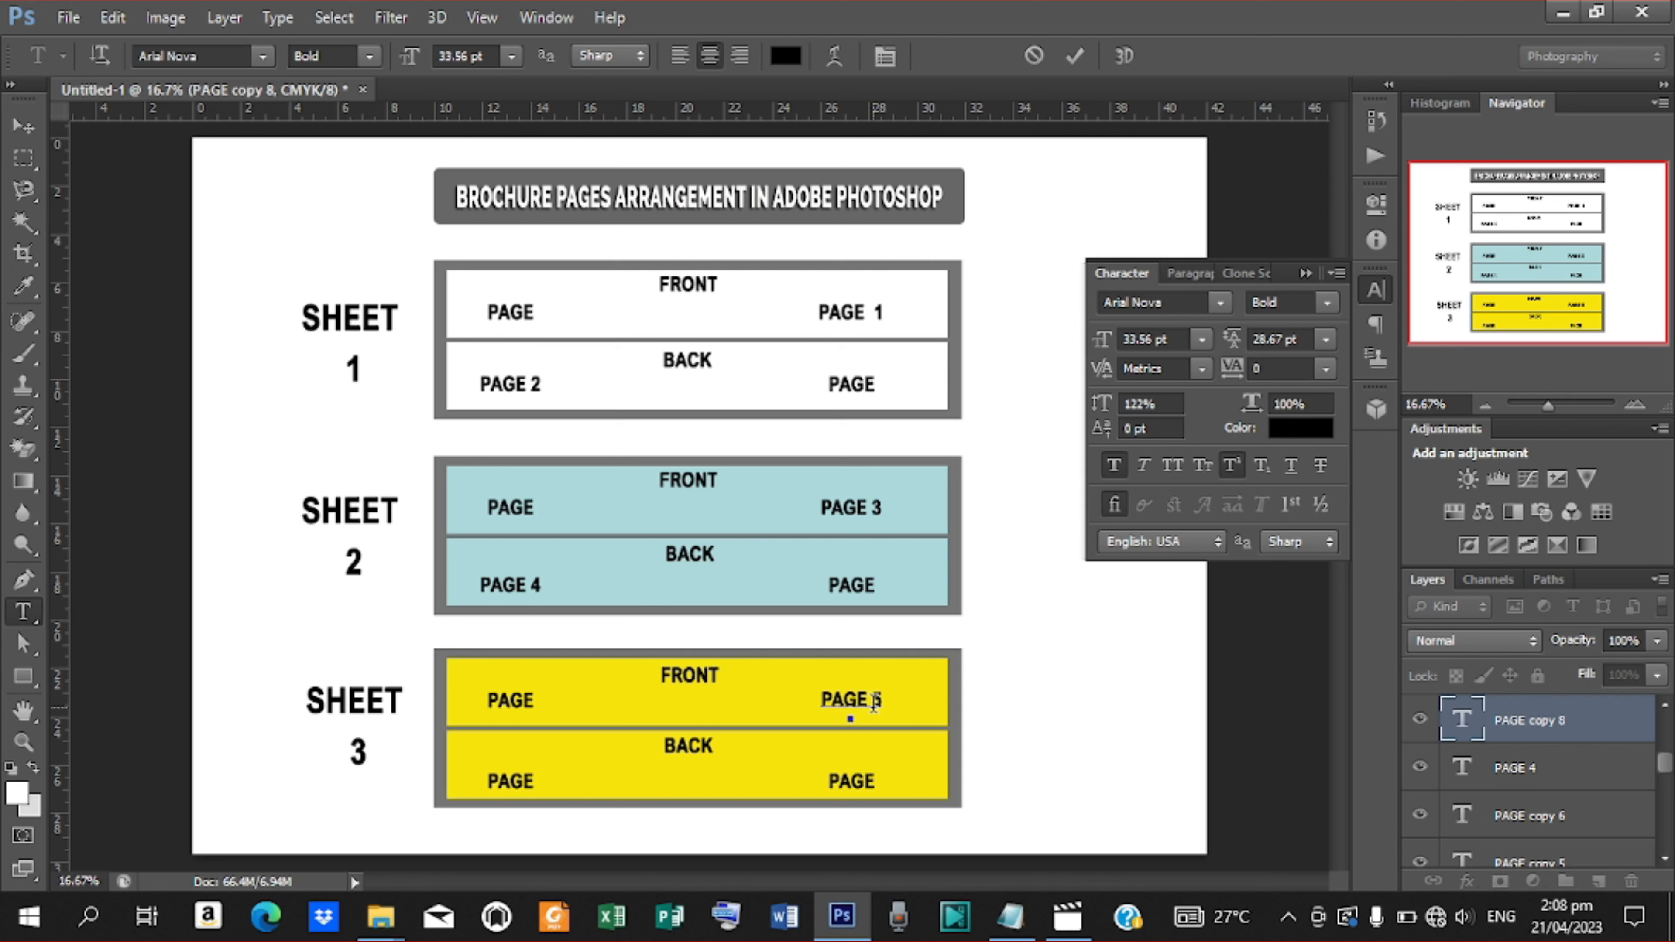
click(1069, 57)
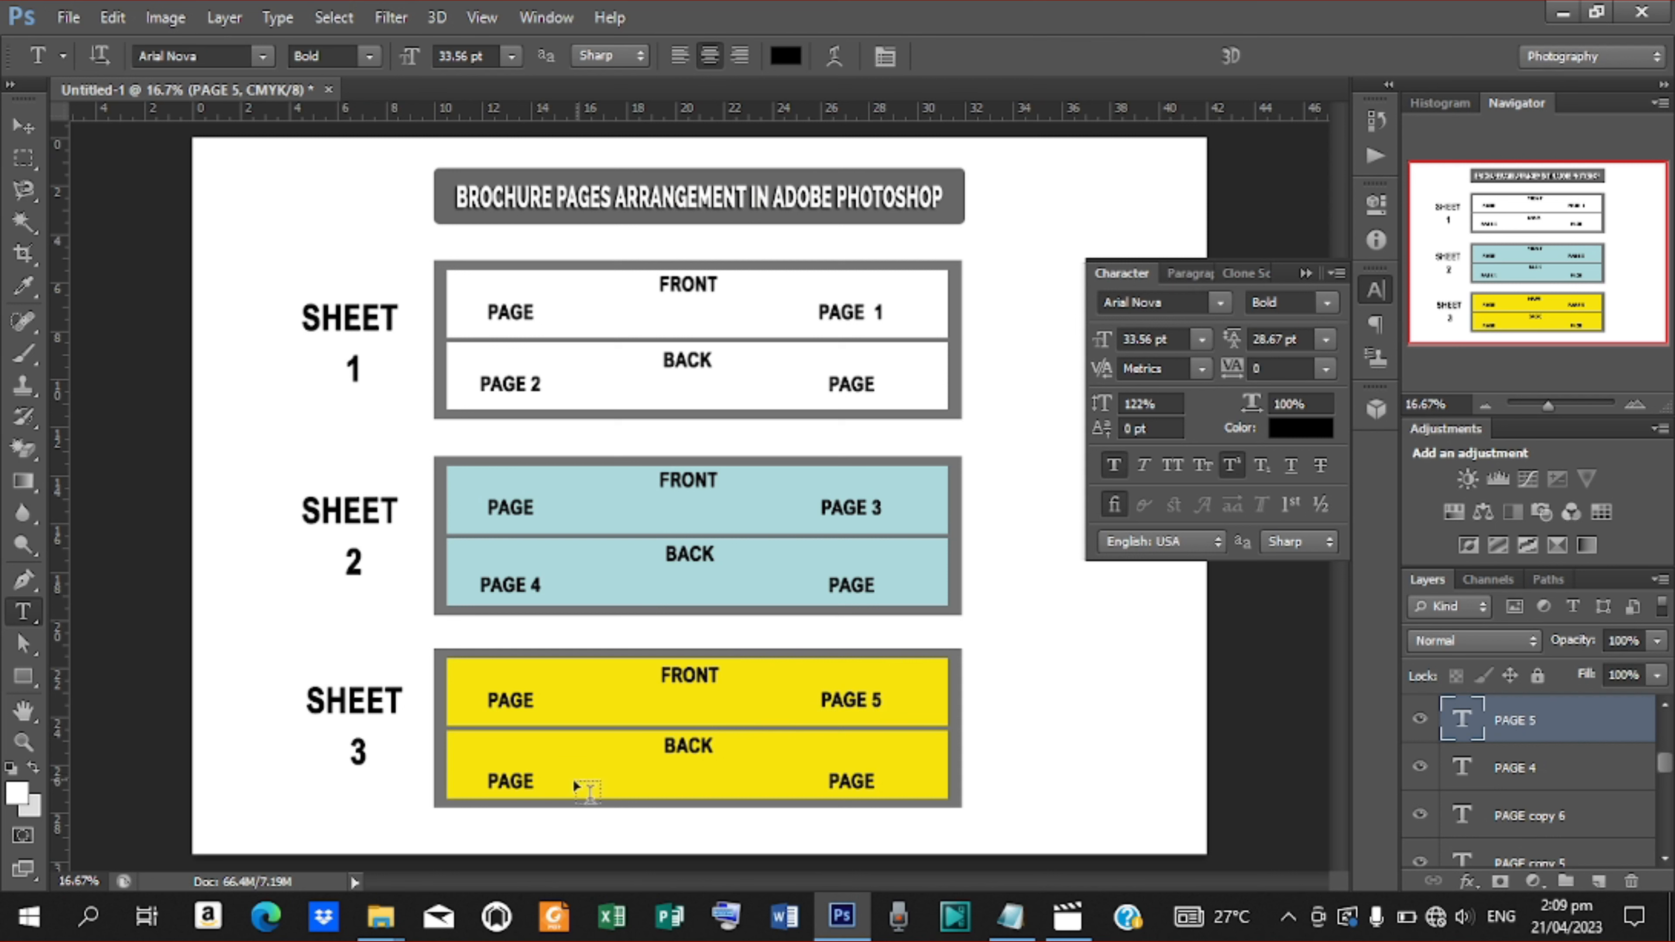
click(532, 783)
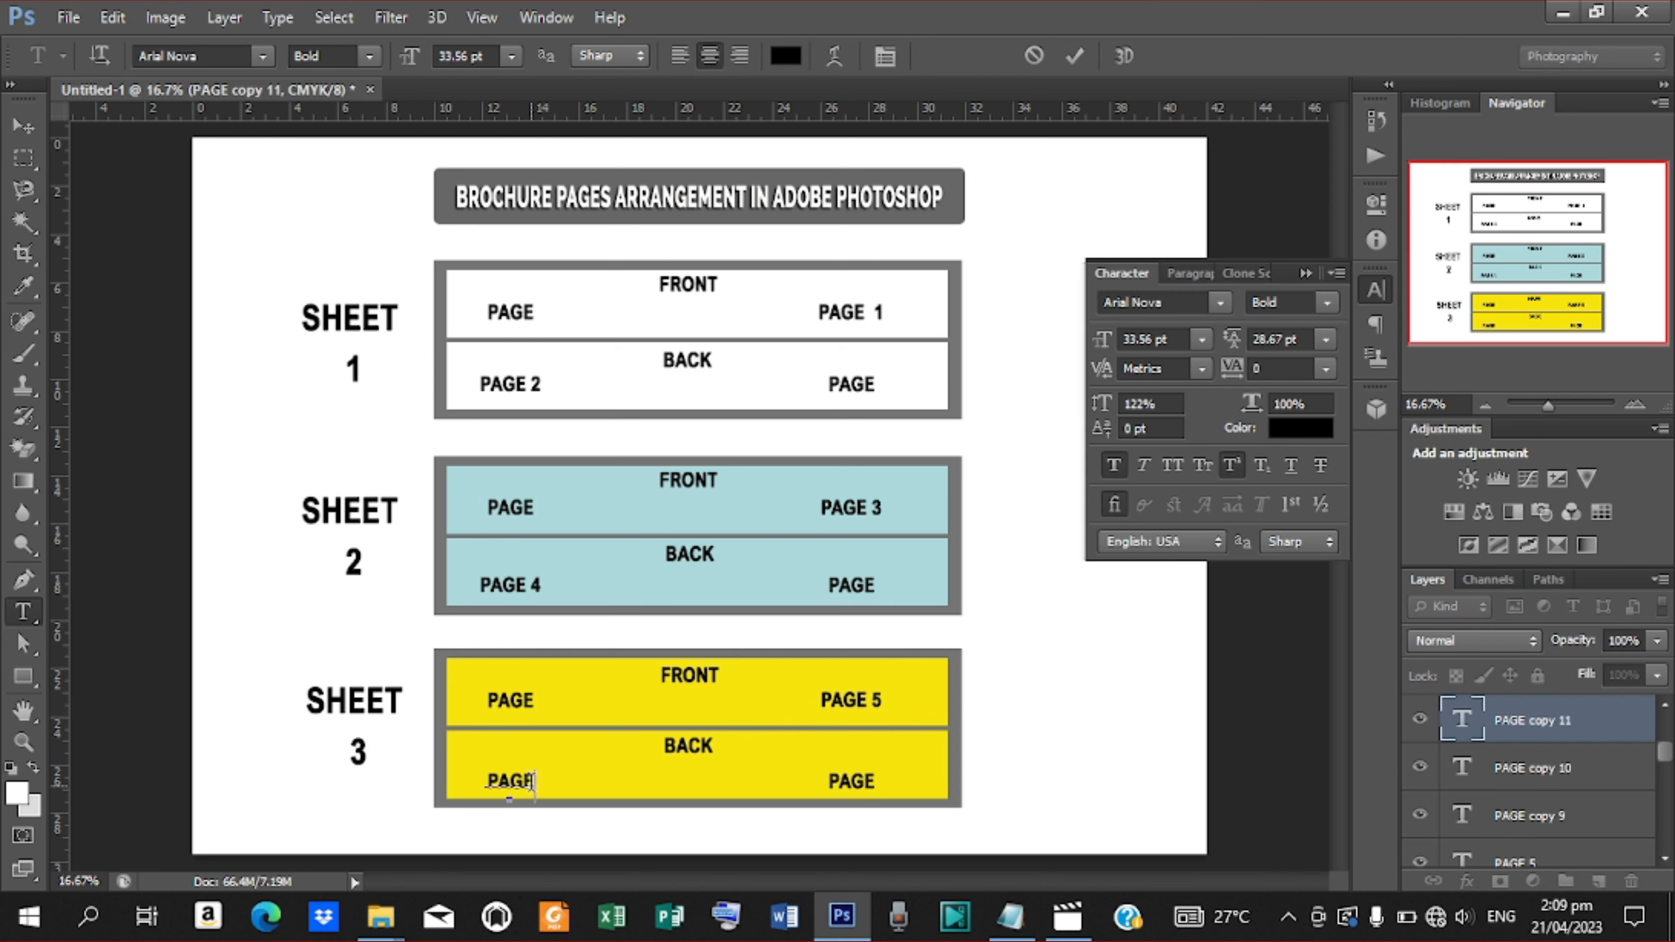
text(6)
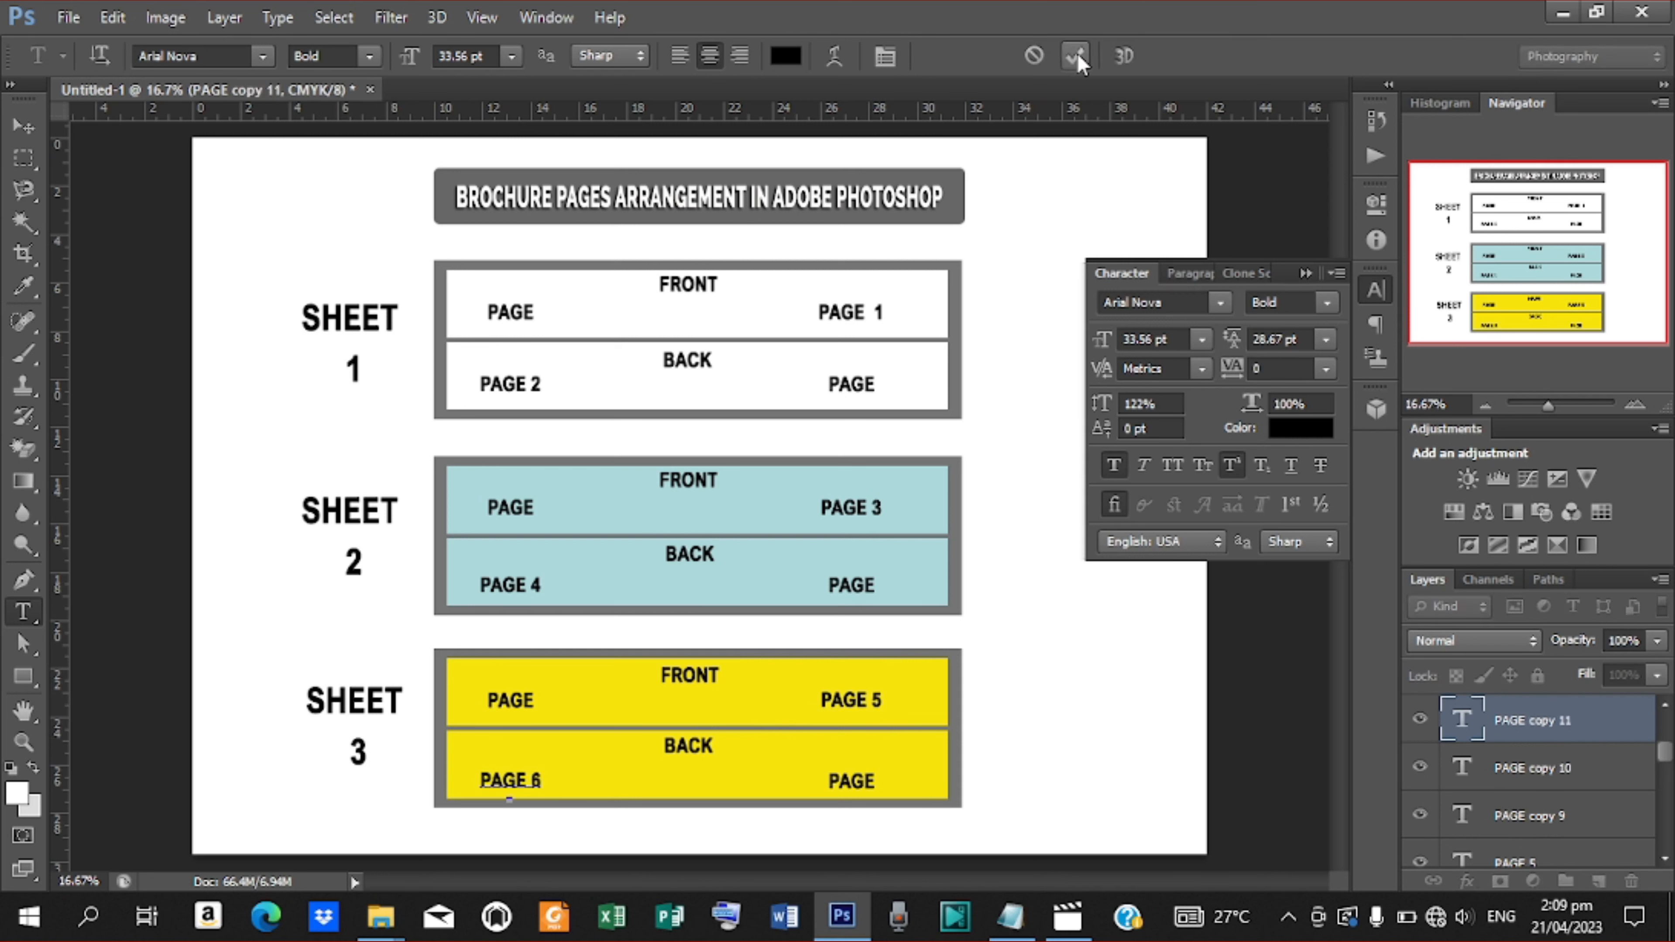
click(1076, 57)
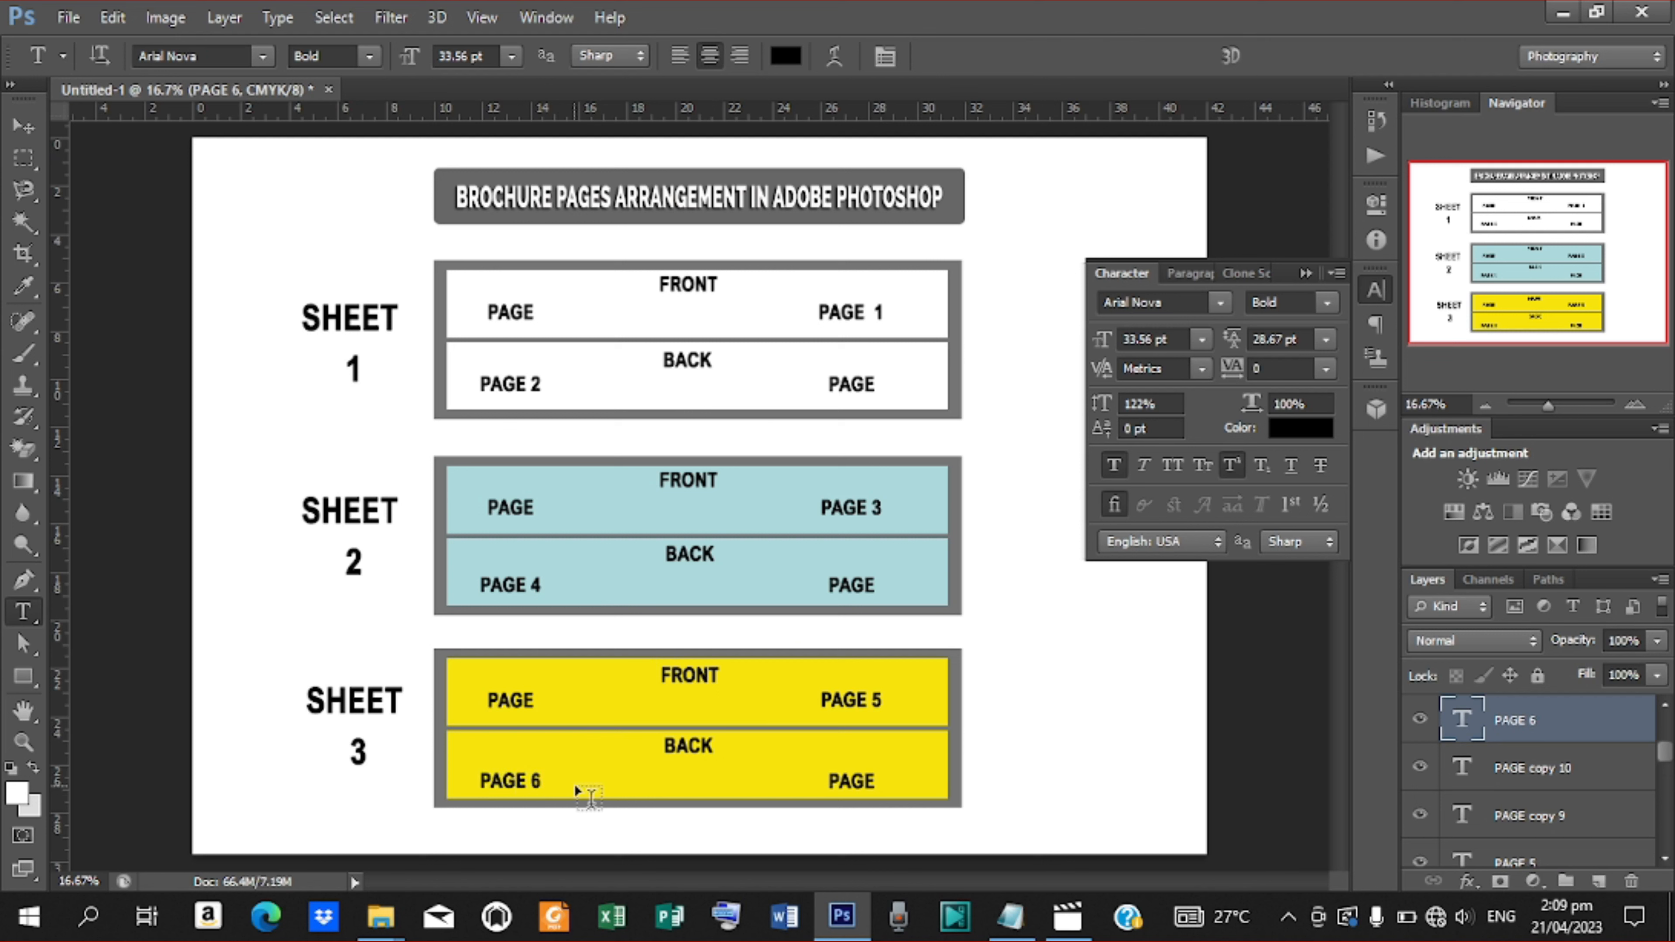
Label the lower yellow panel's right text PAGE 7 and the upper yellow panel's left text PAGE 8
click(875, 781)
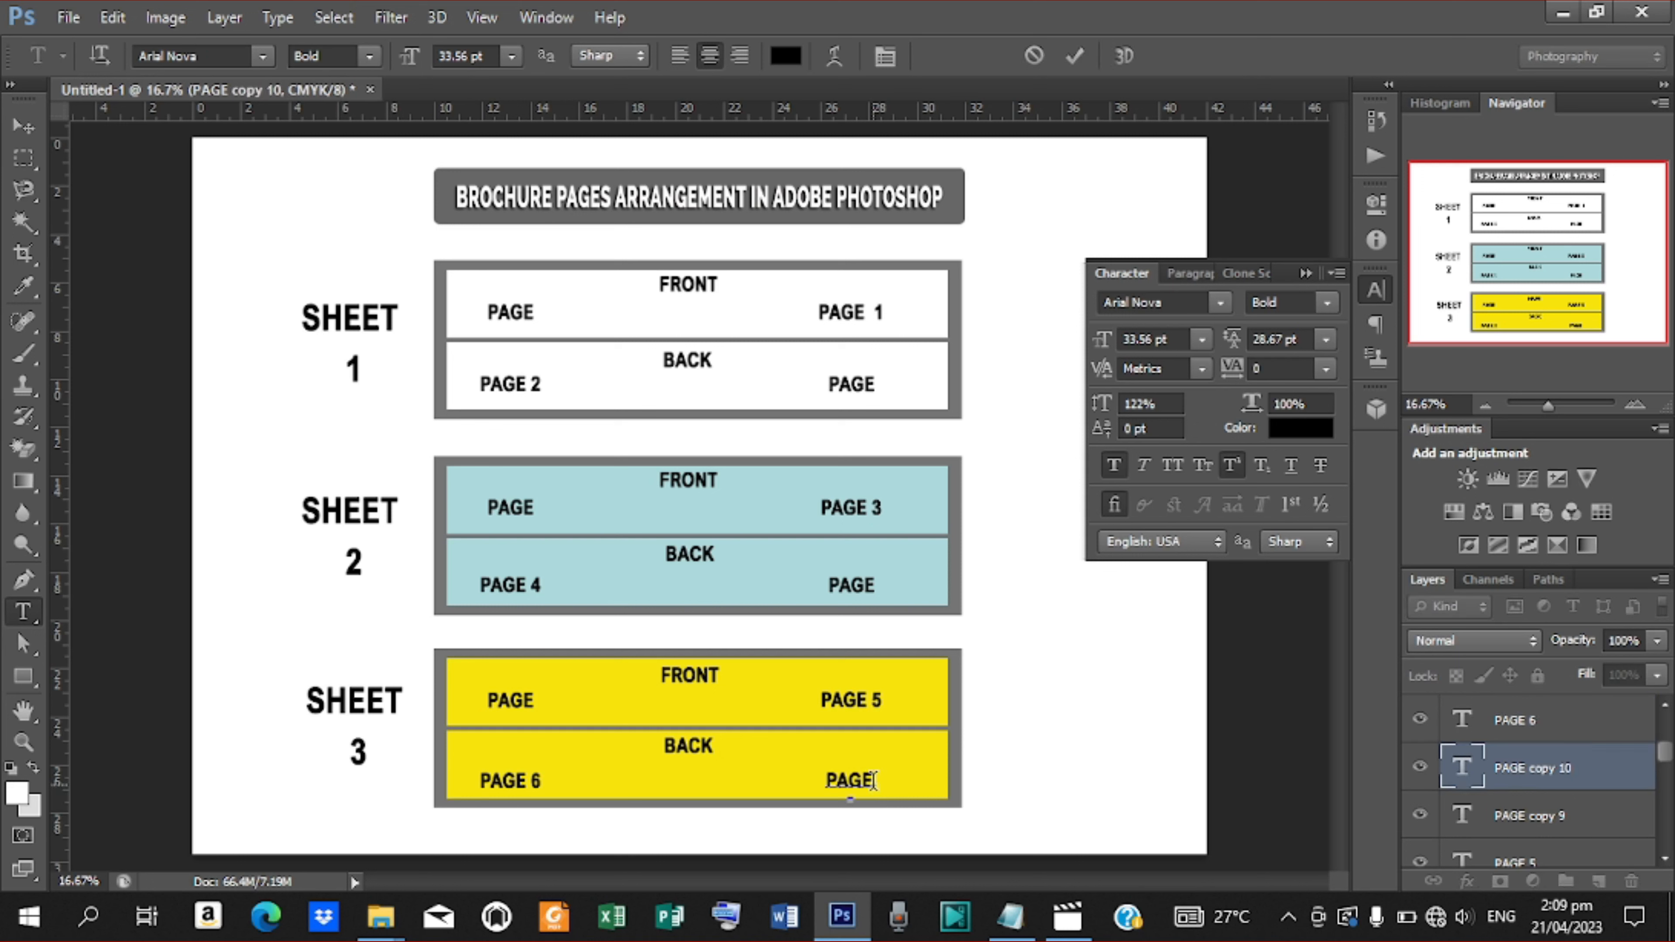
text(7)
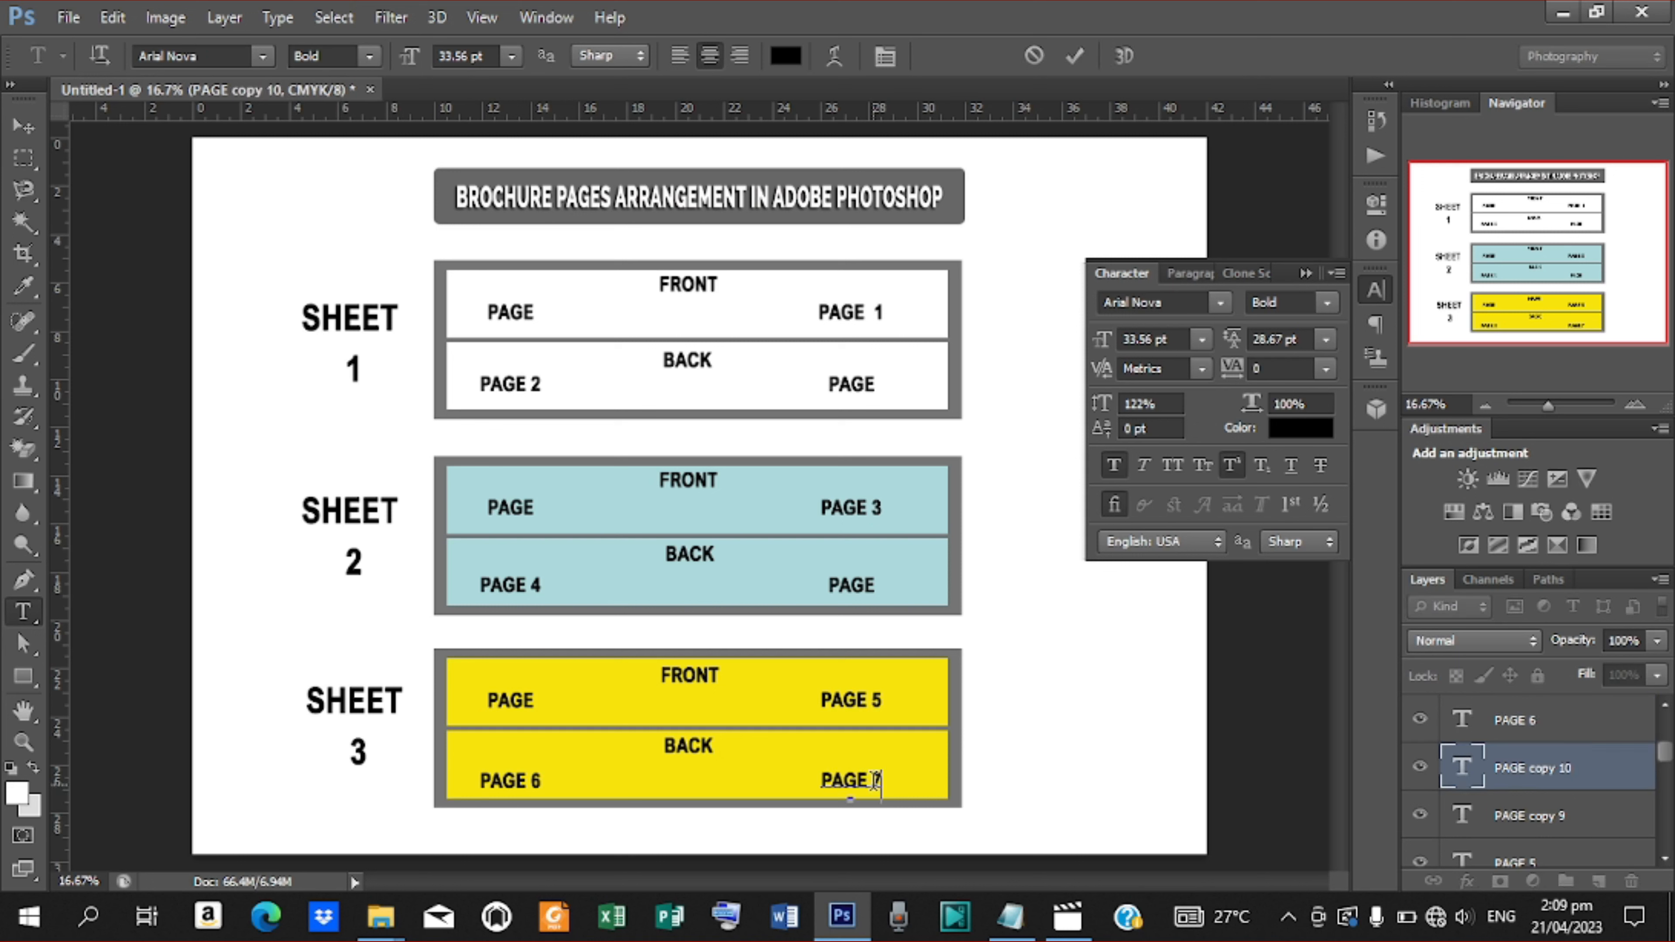
click(1077, 58)
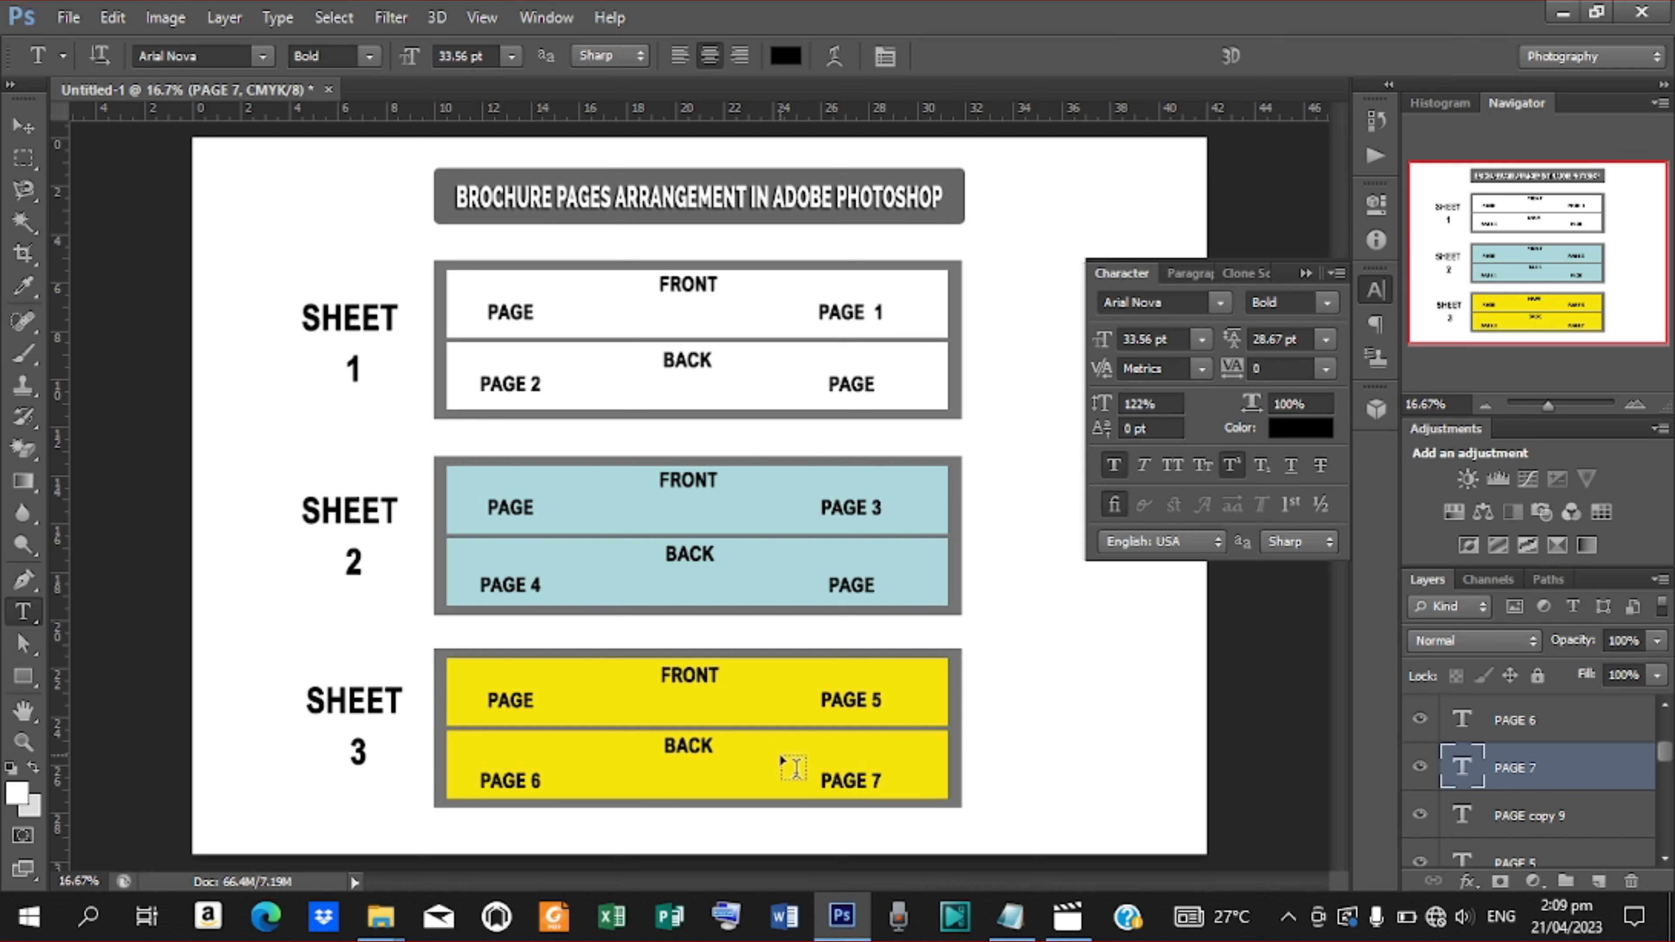
click(531, 700)
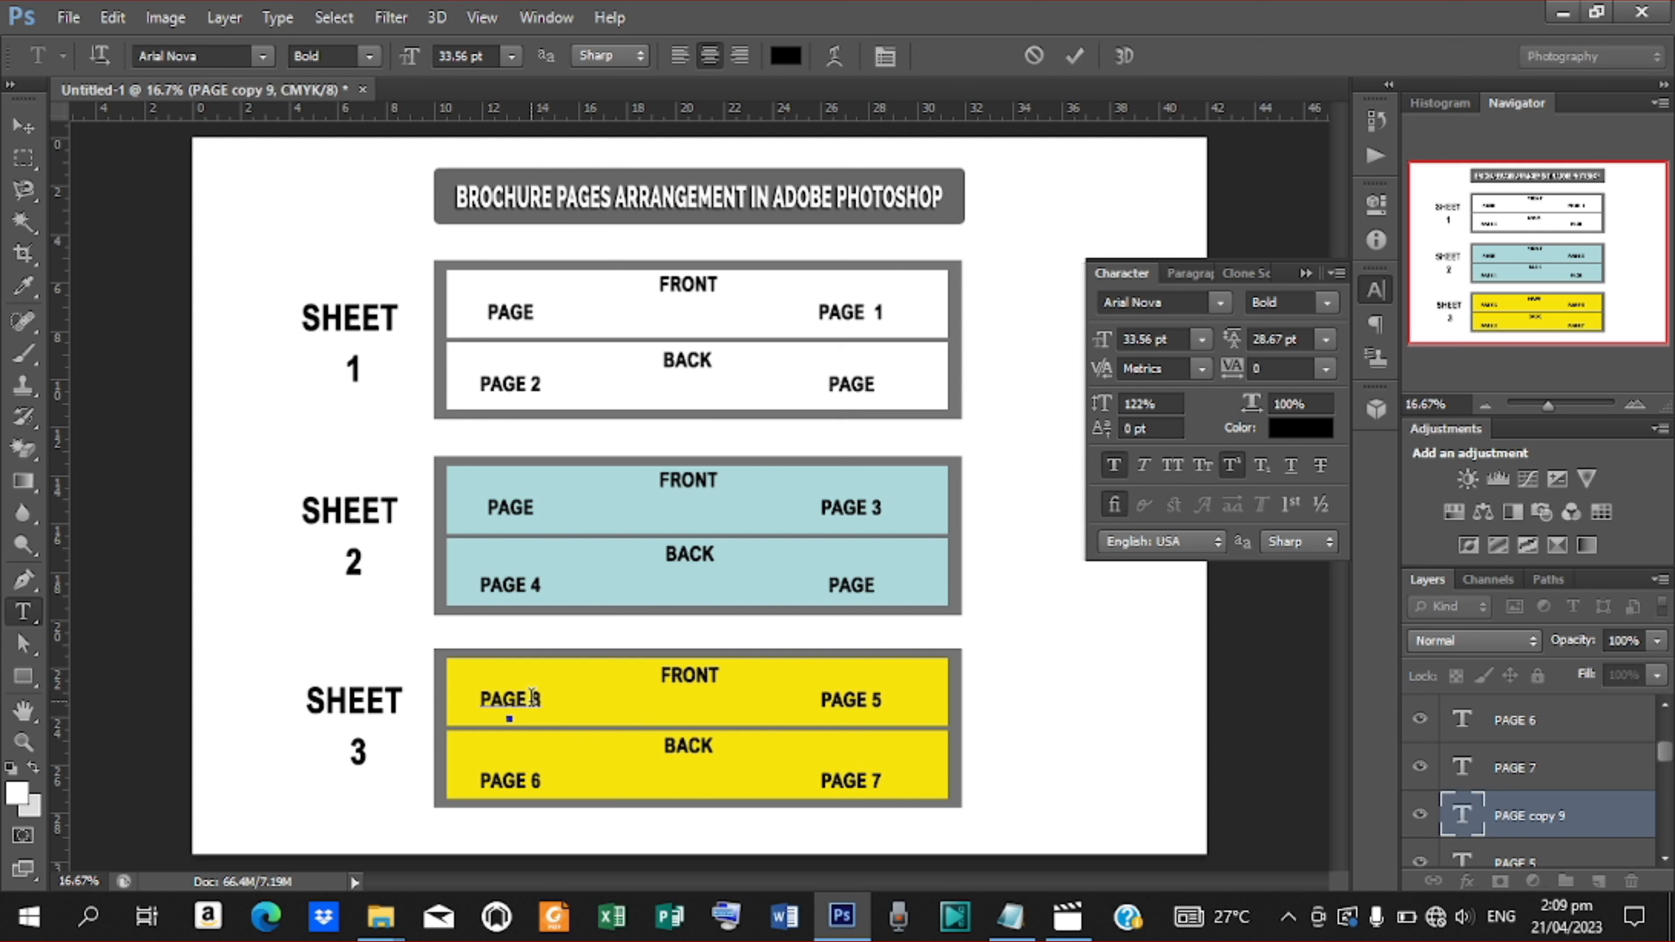
click(1072, 58)
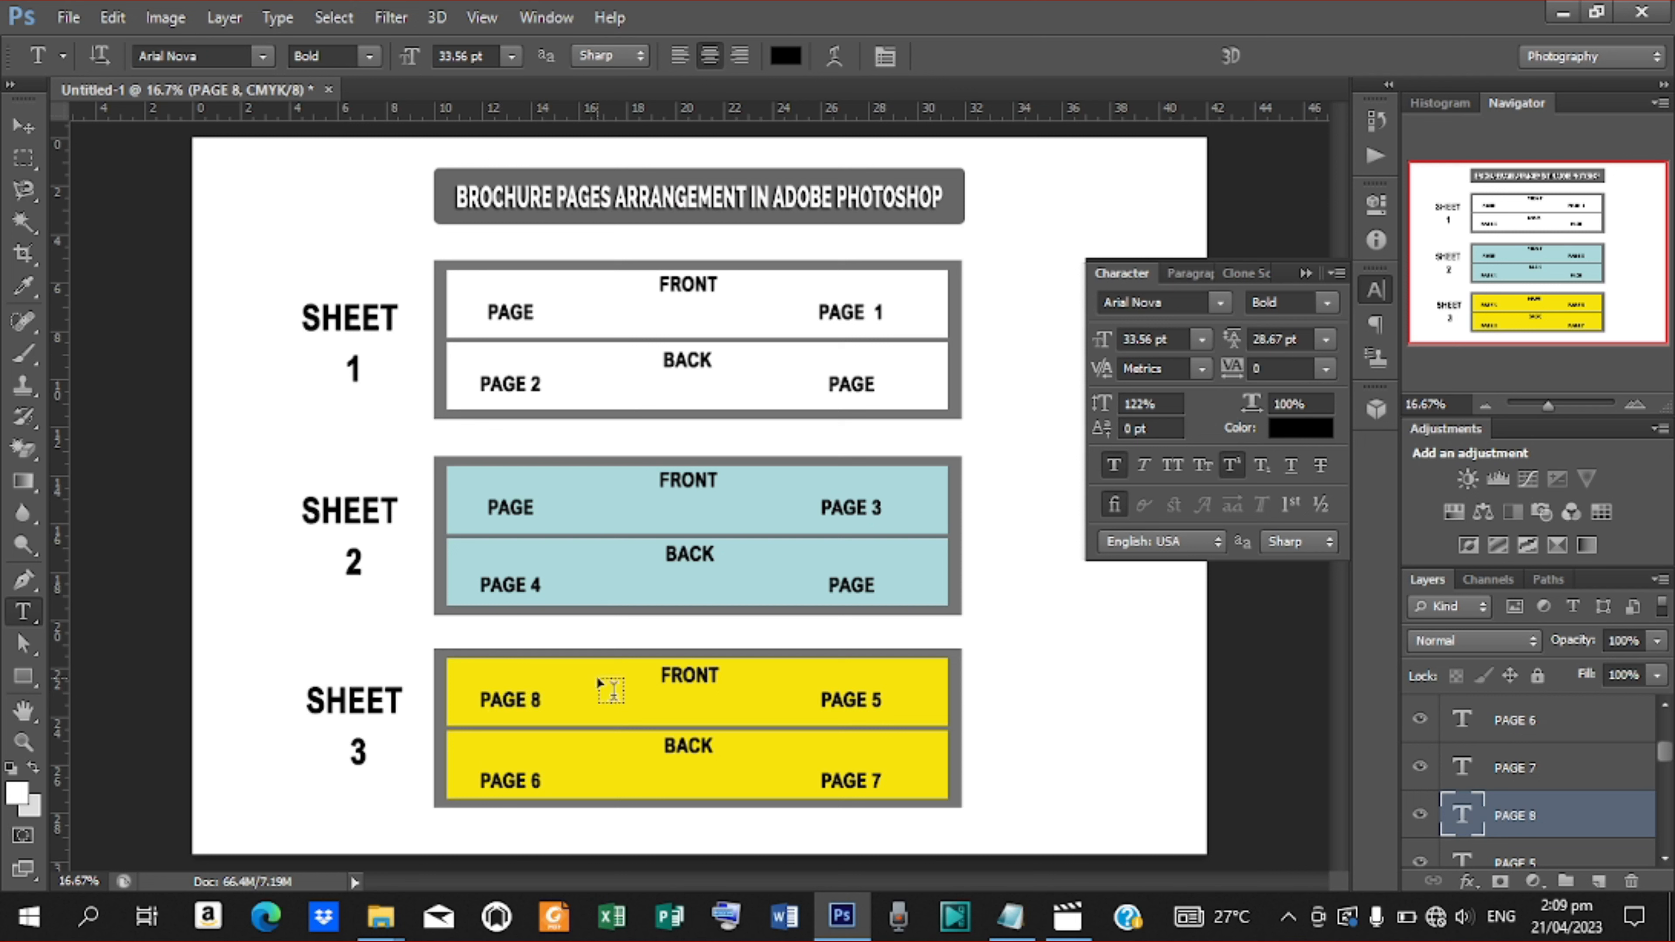
Label the lower blue panel's right text PAGE 9 and the upper blue panel's left text PAGE 10
click(872, 581)
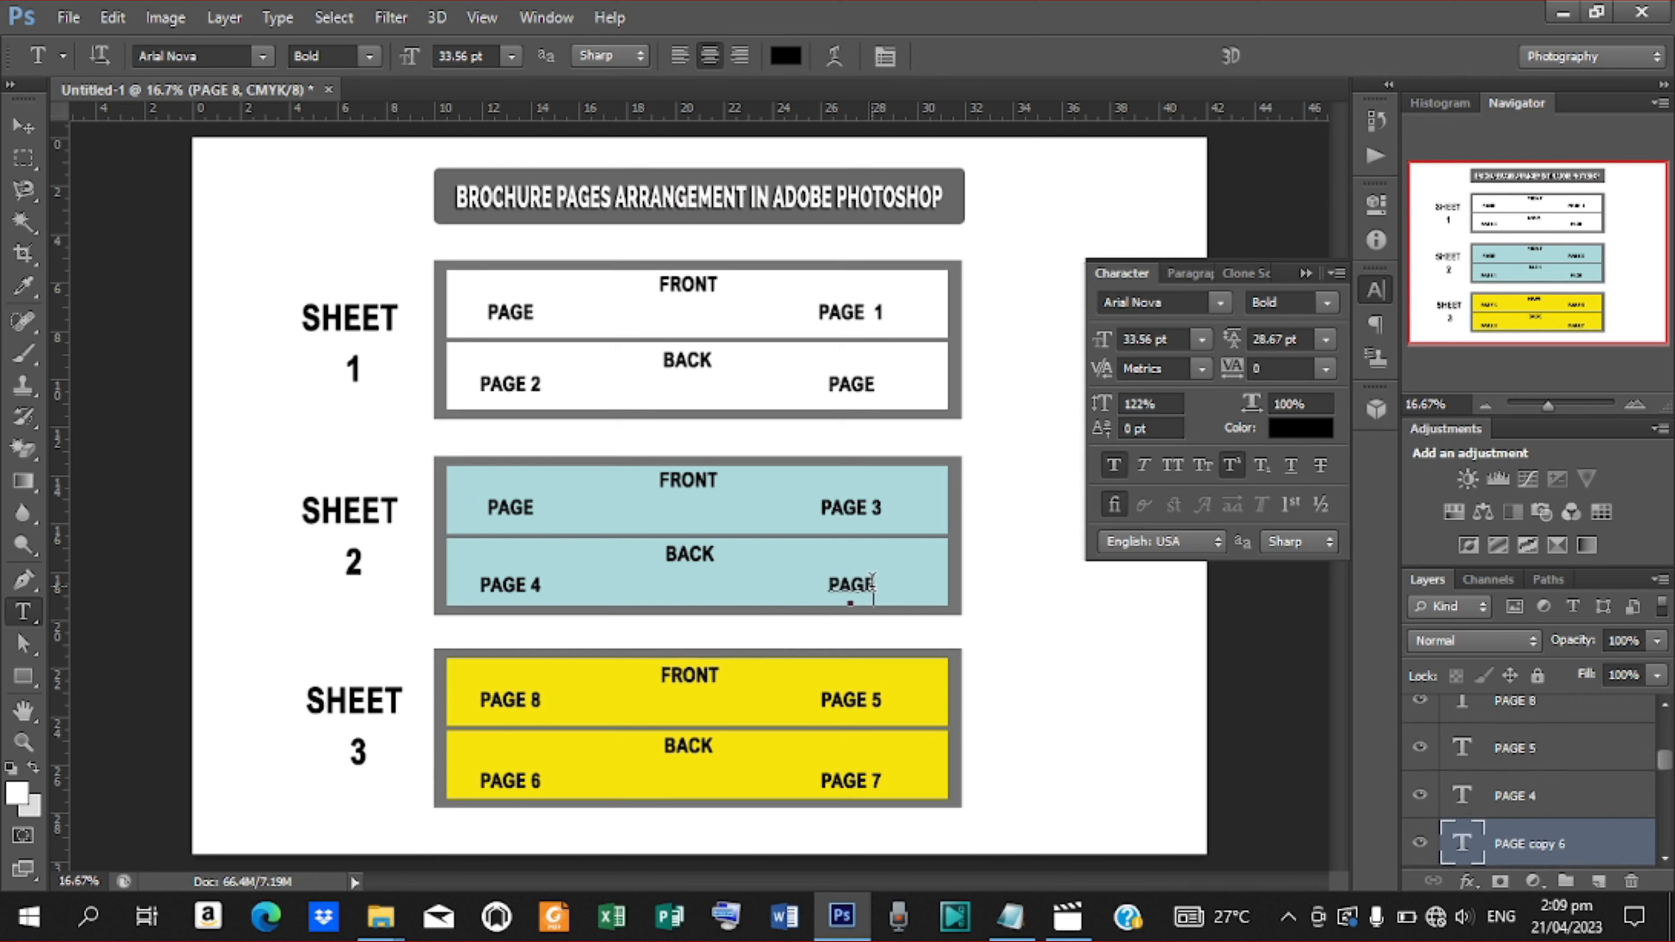
text(9)
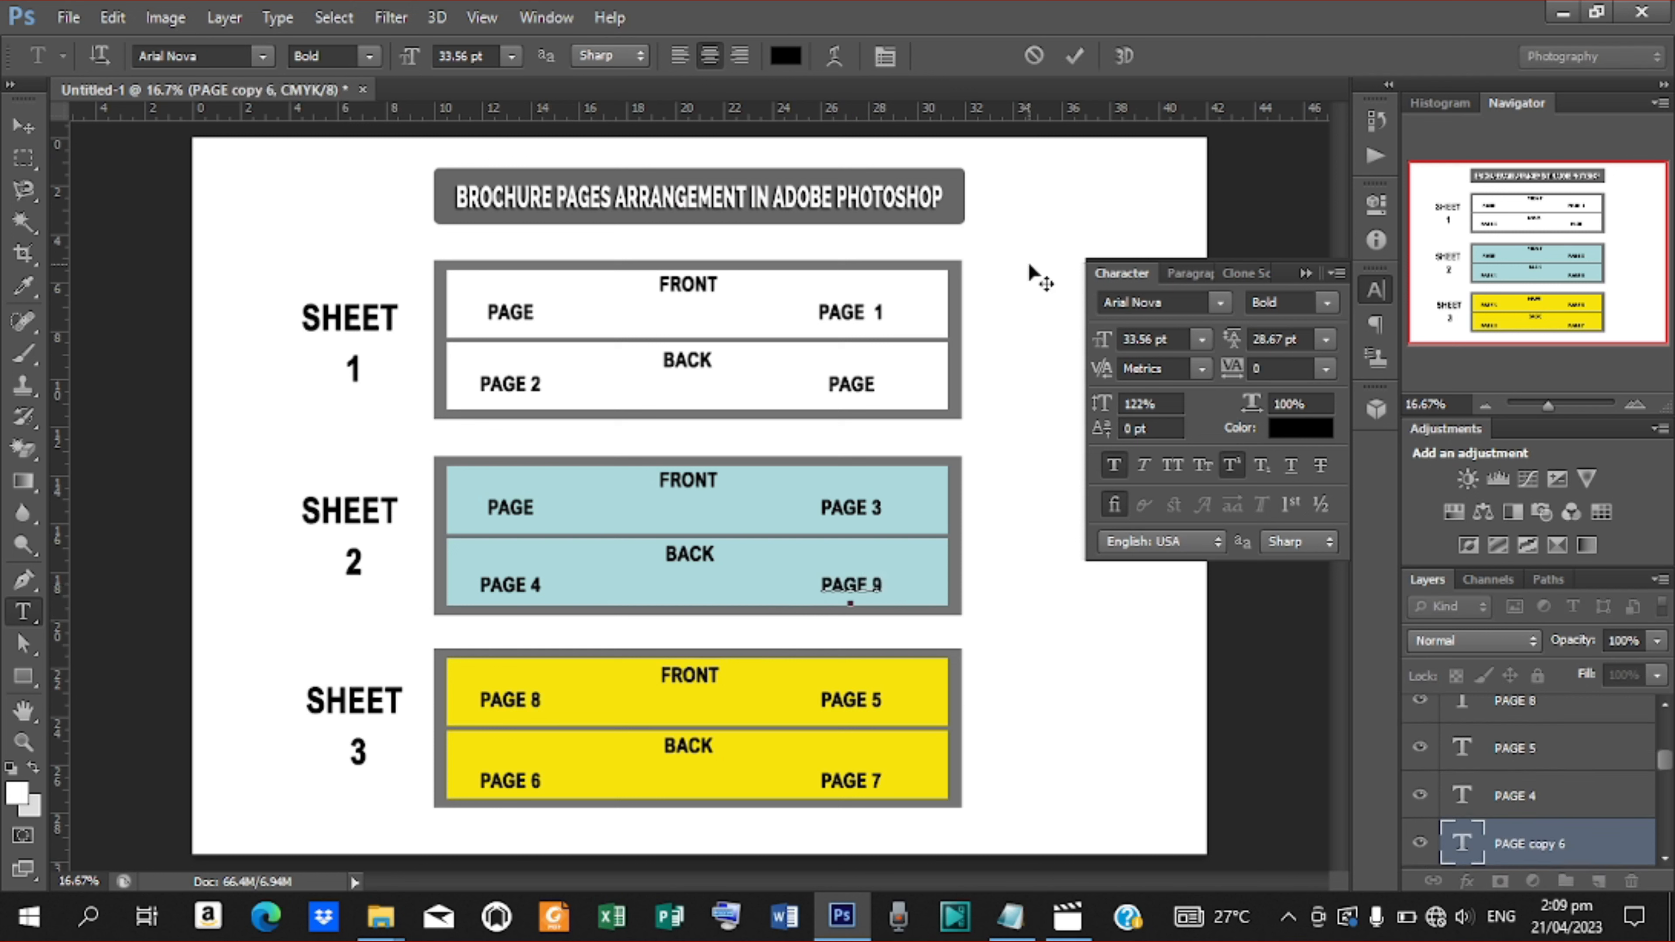
click(1074, 58)
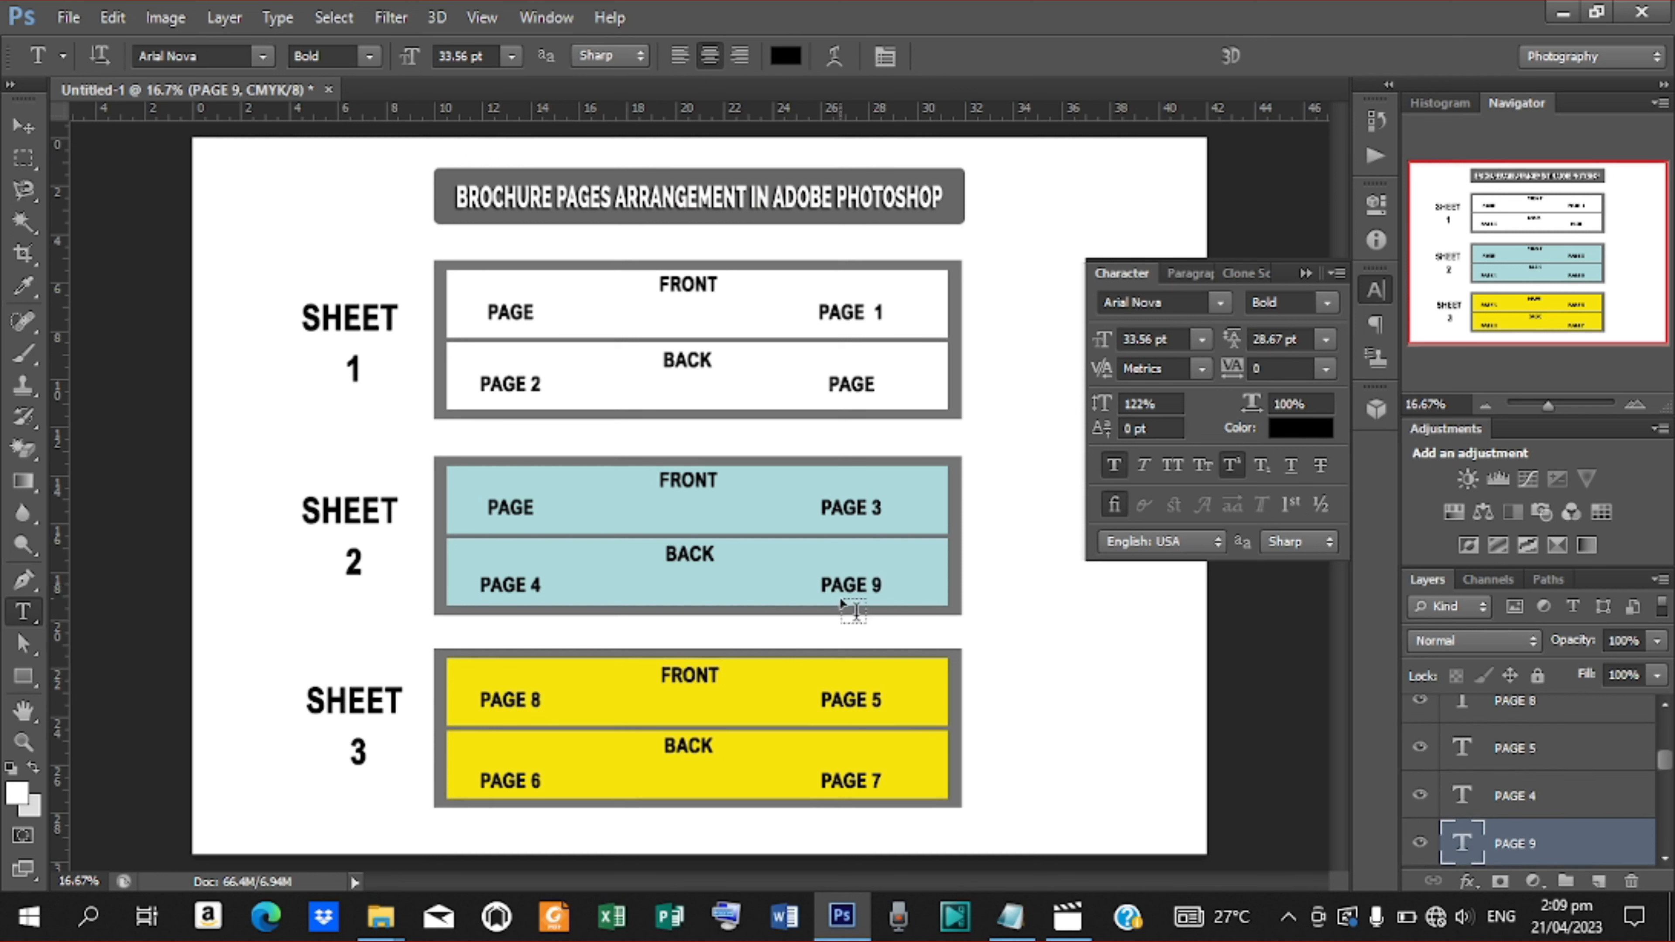
click(531, 507)
text(10)
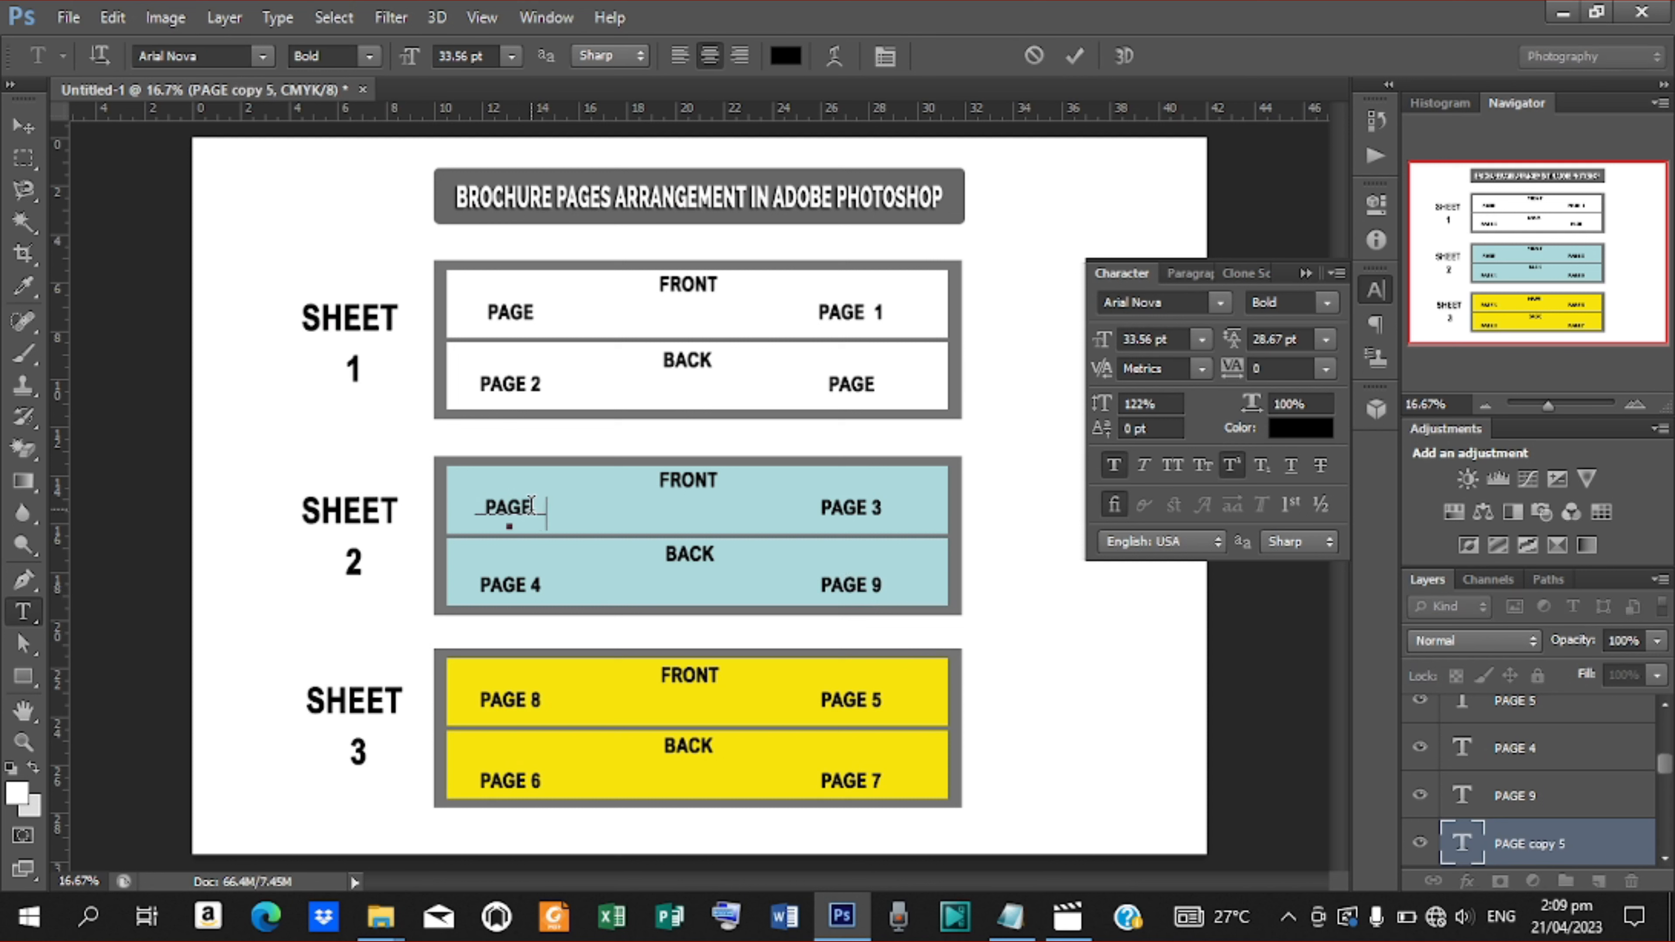
click(1076, 56)
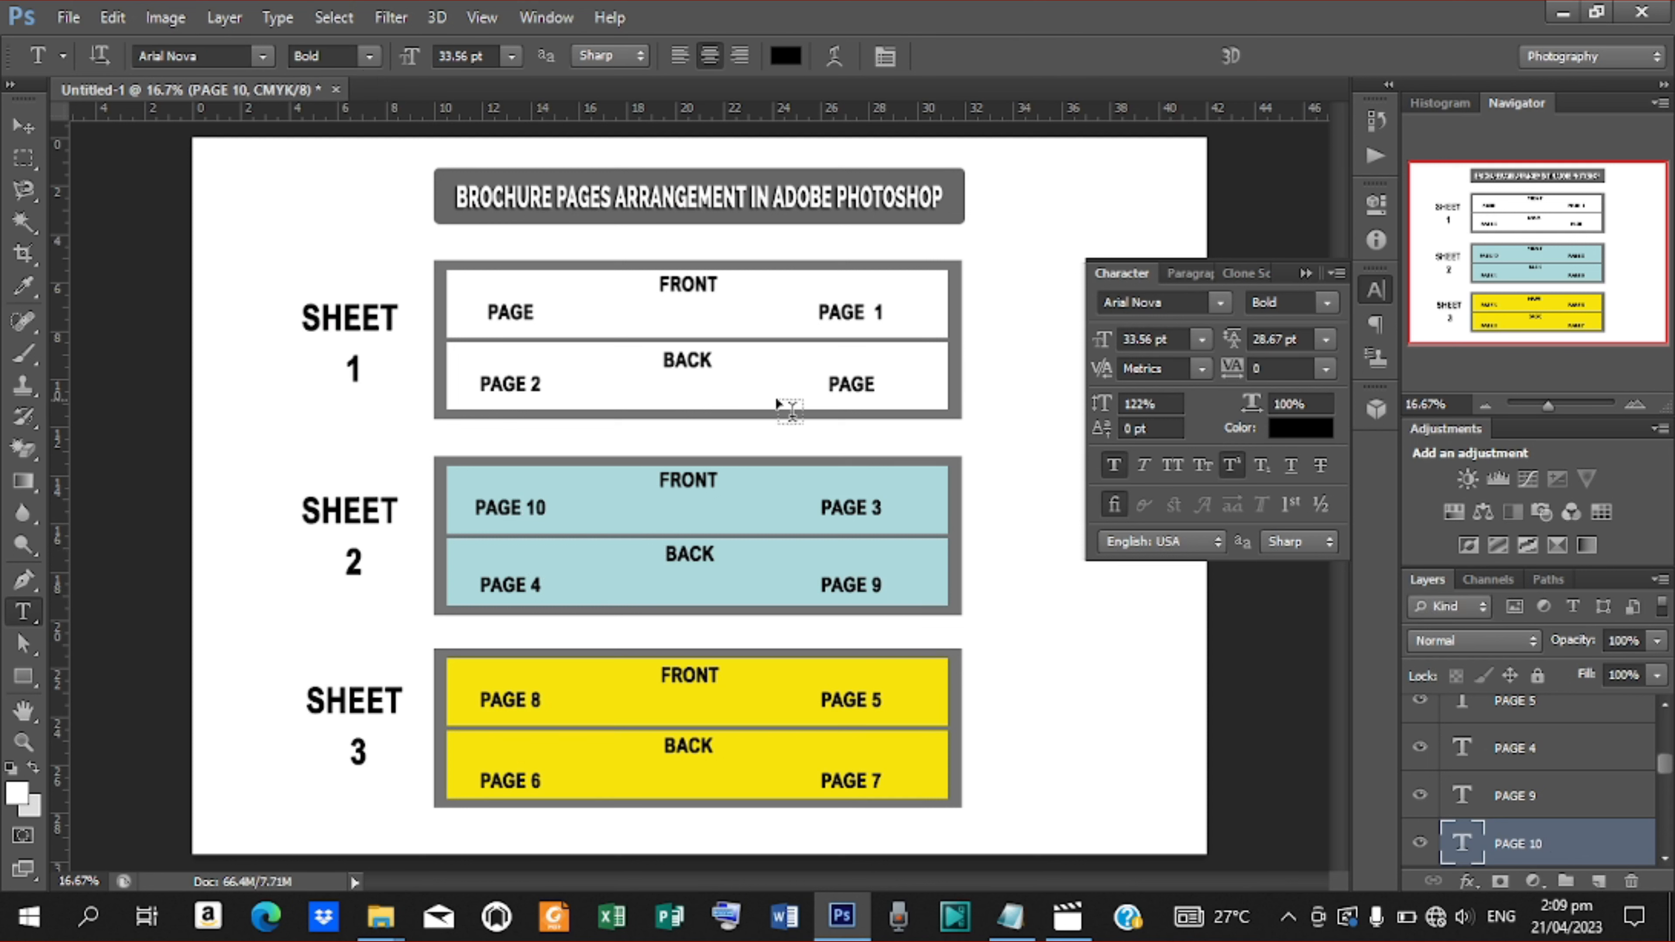
Label the lower white panel's right text PAGE 11 and the upper white panel's left text PAGE 12, then switch to the Move tool
click(874, 385)
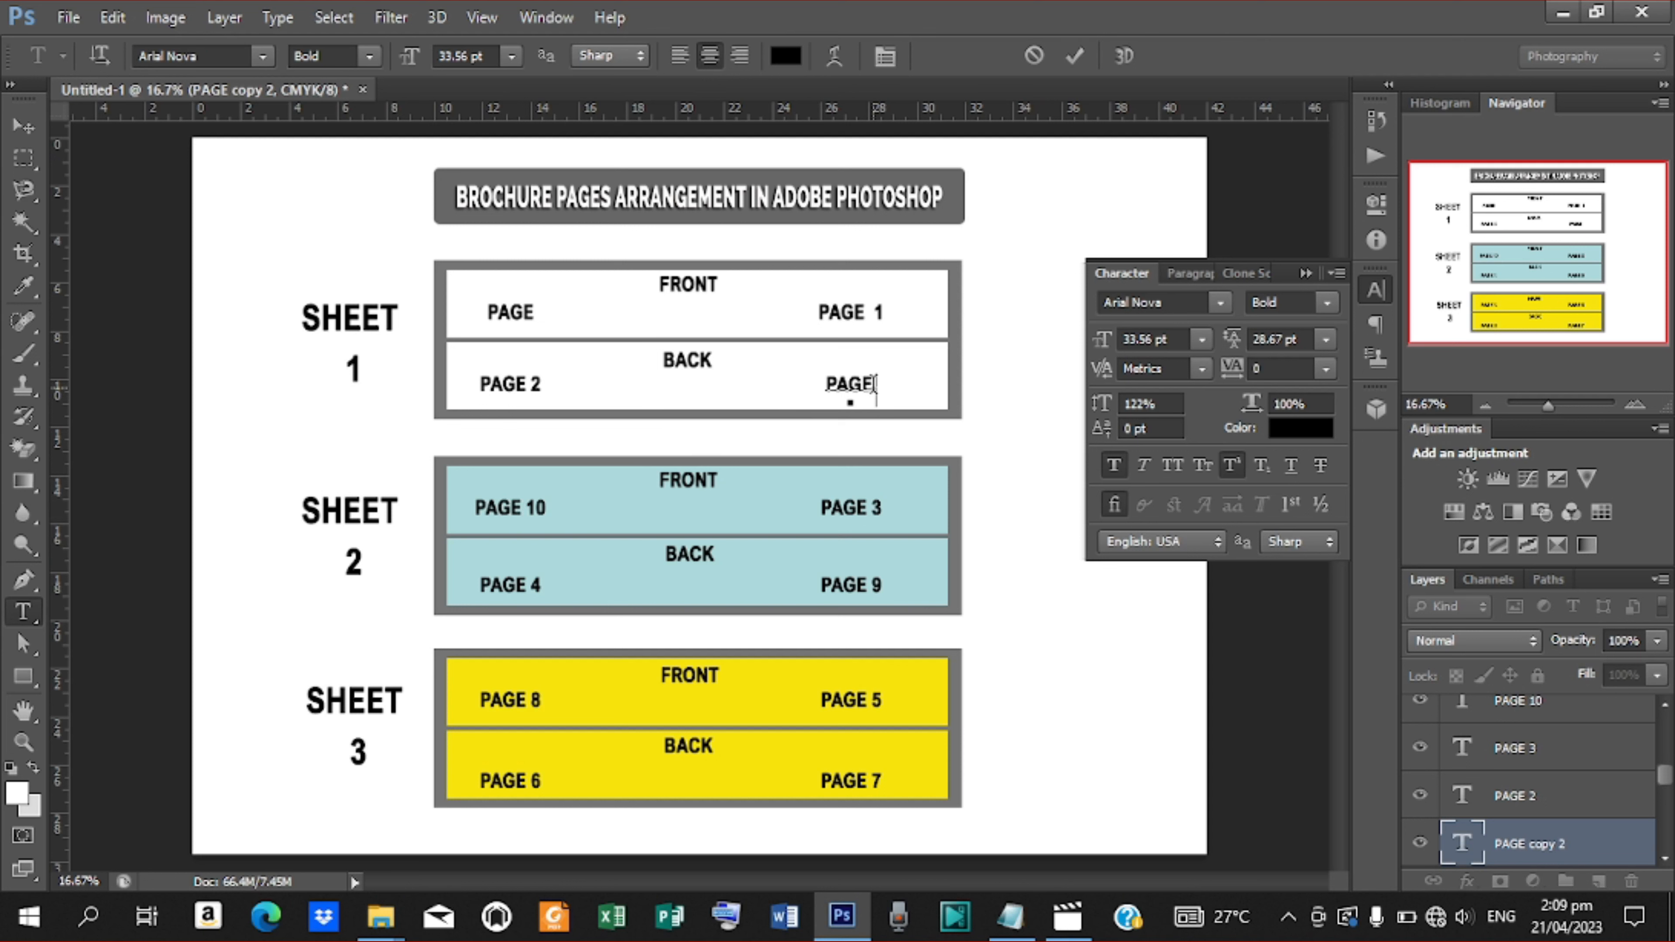
text(11)
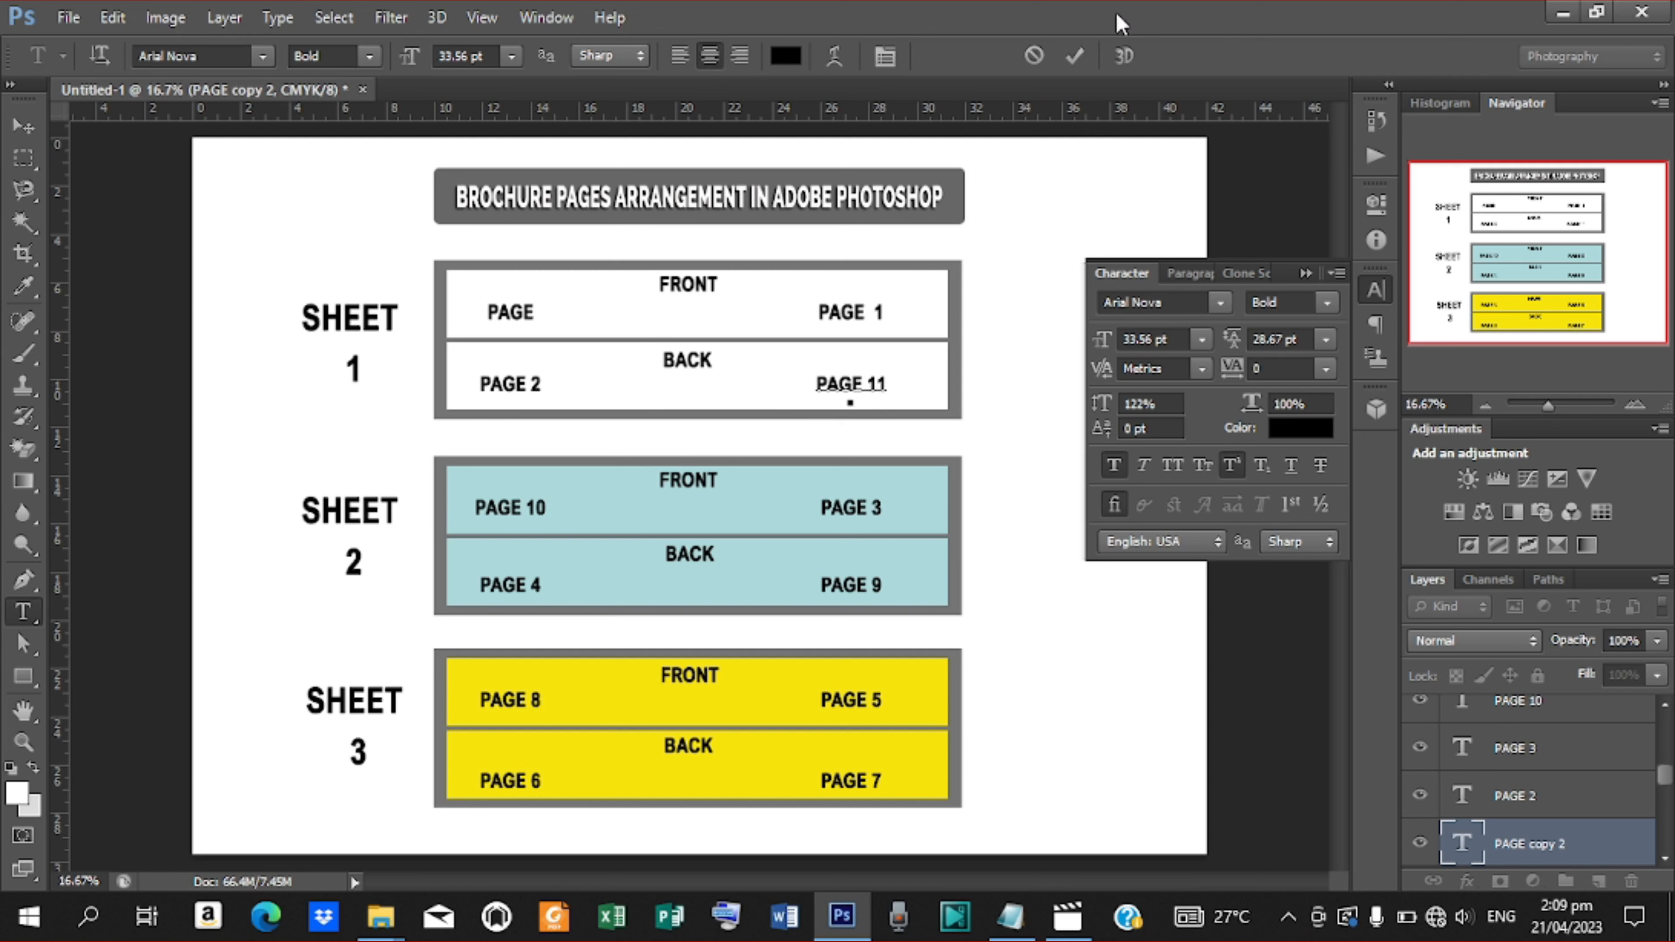
click(1075, 55)
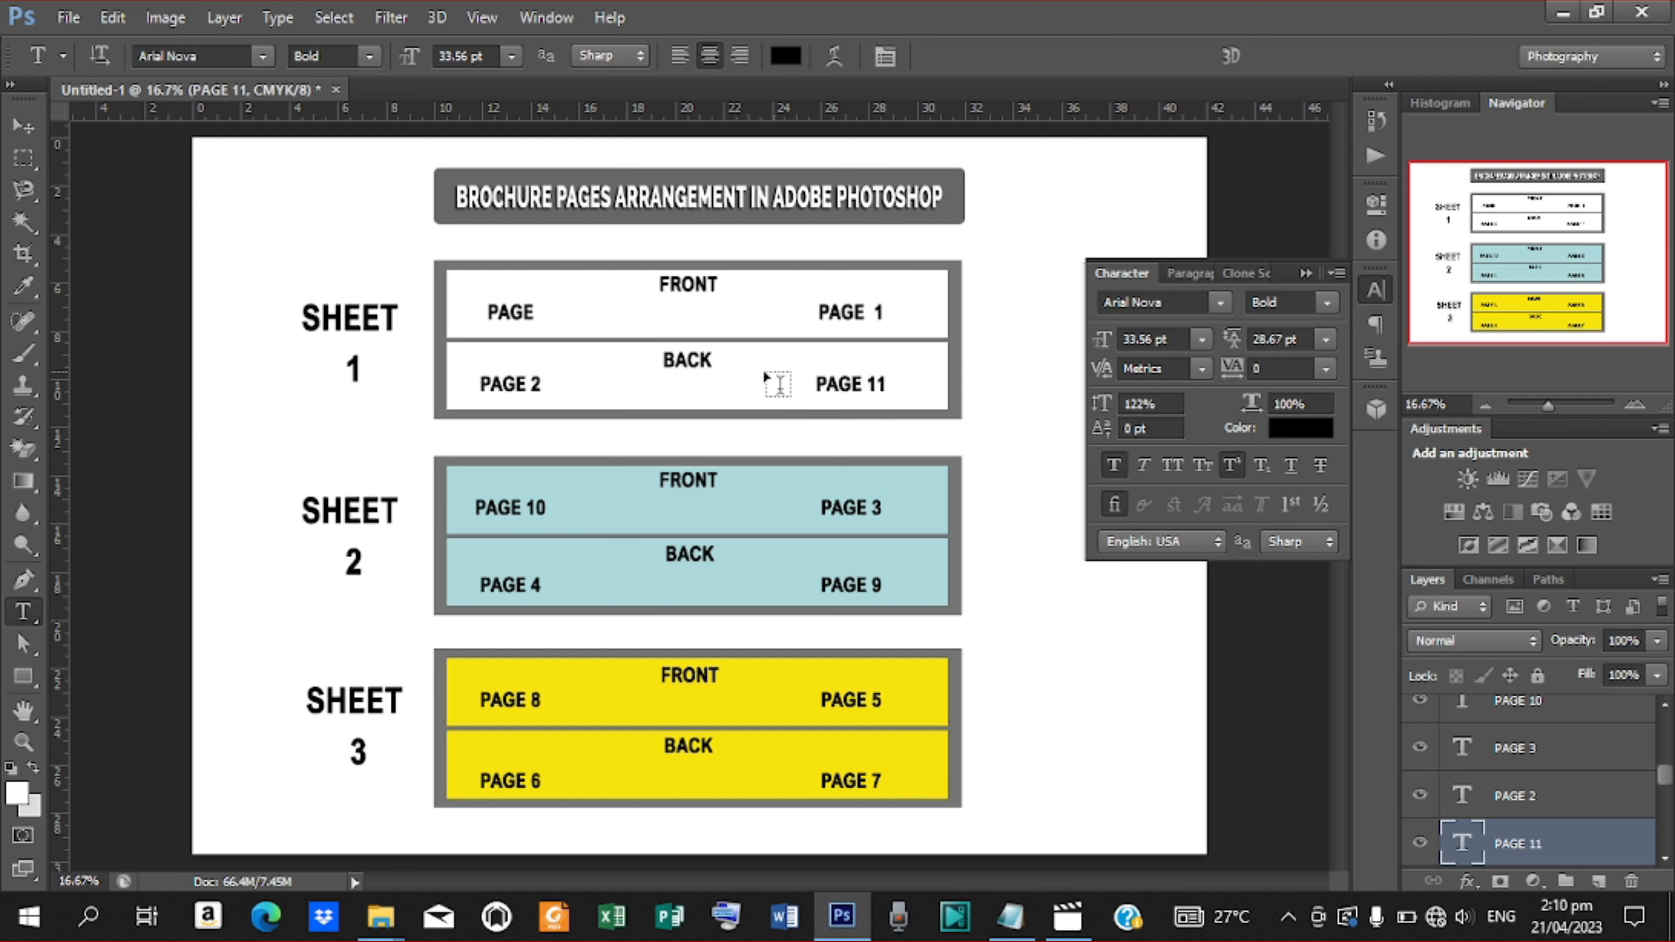
click(536, 316)
text(12)
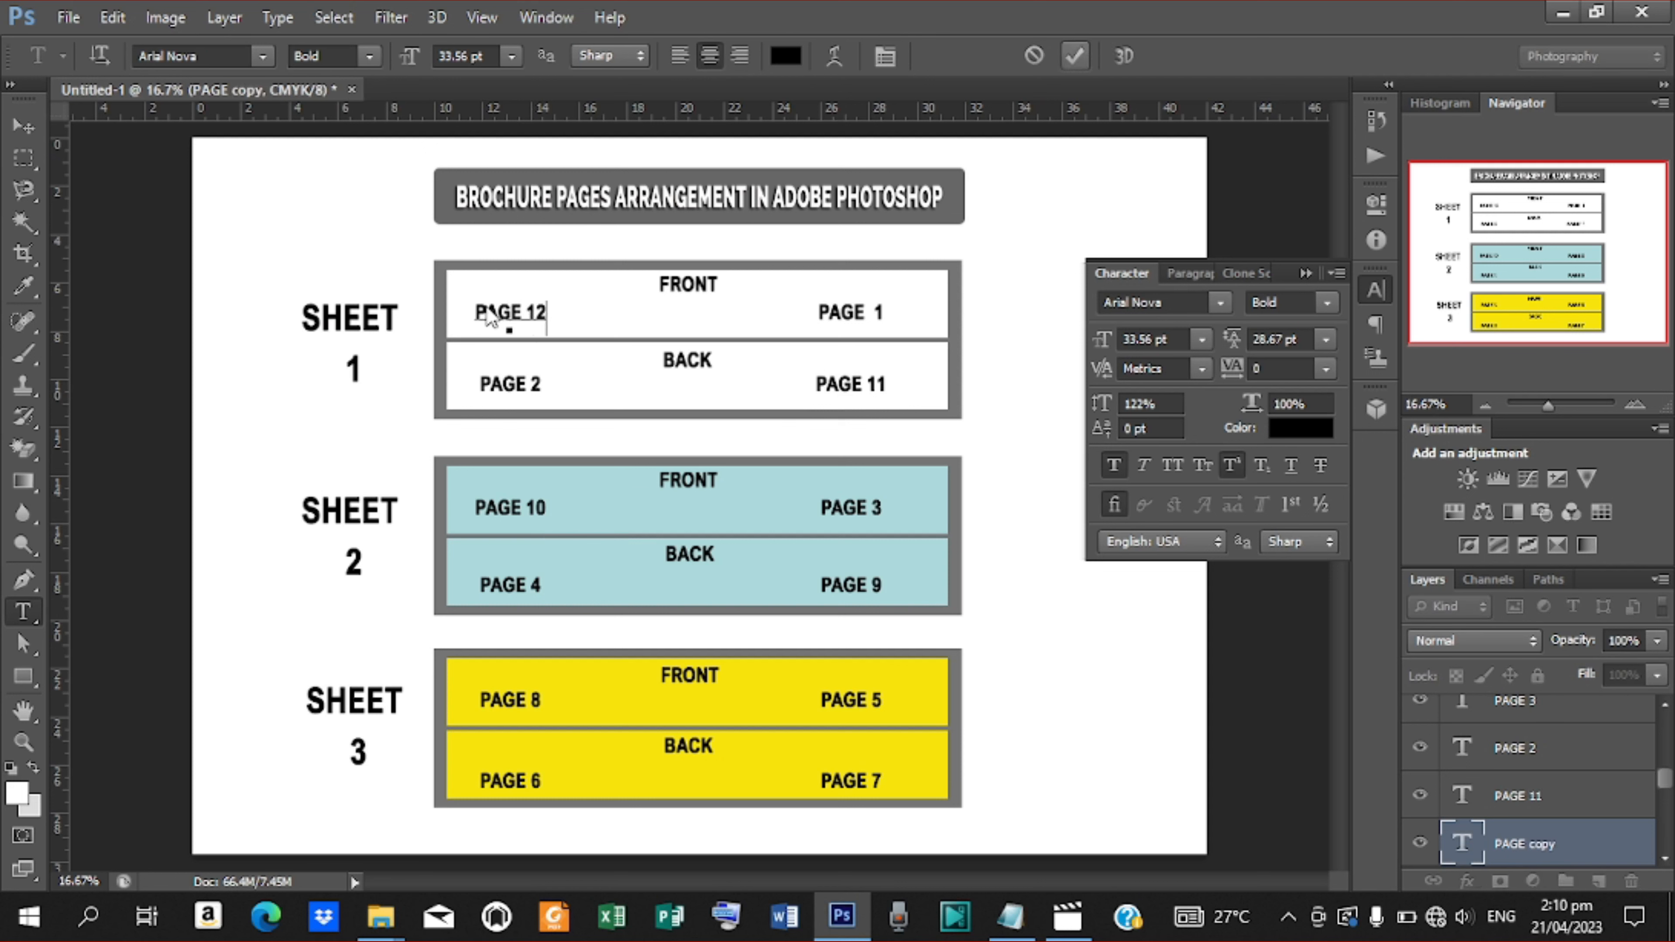
click(1075, 56)
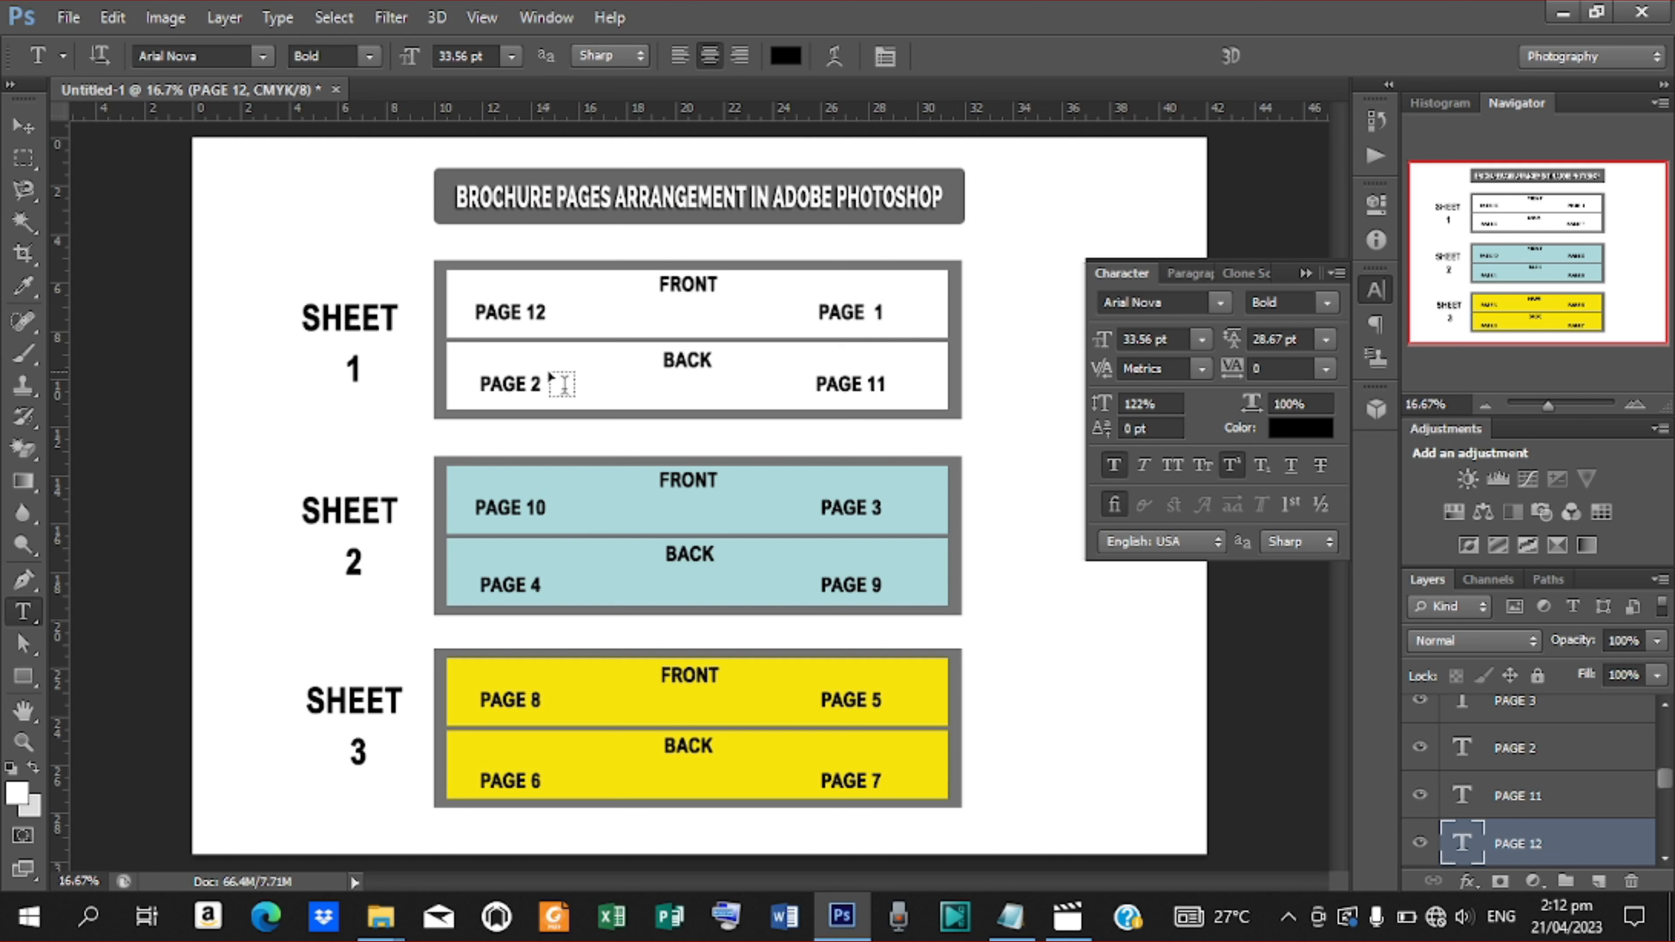
click(25, 127)
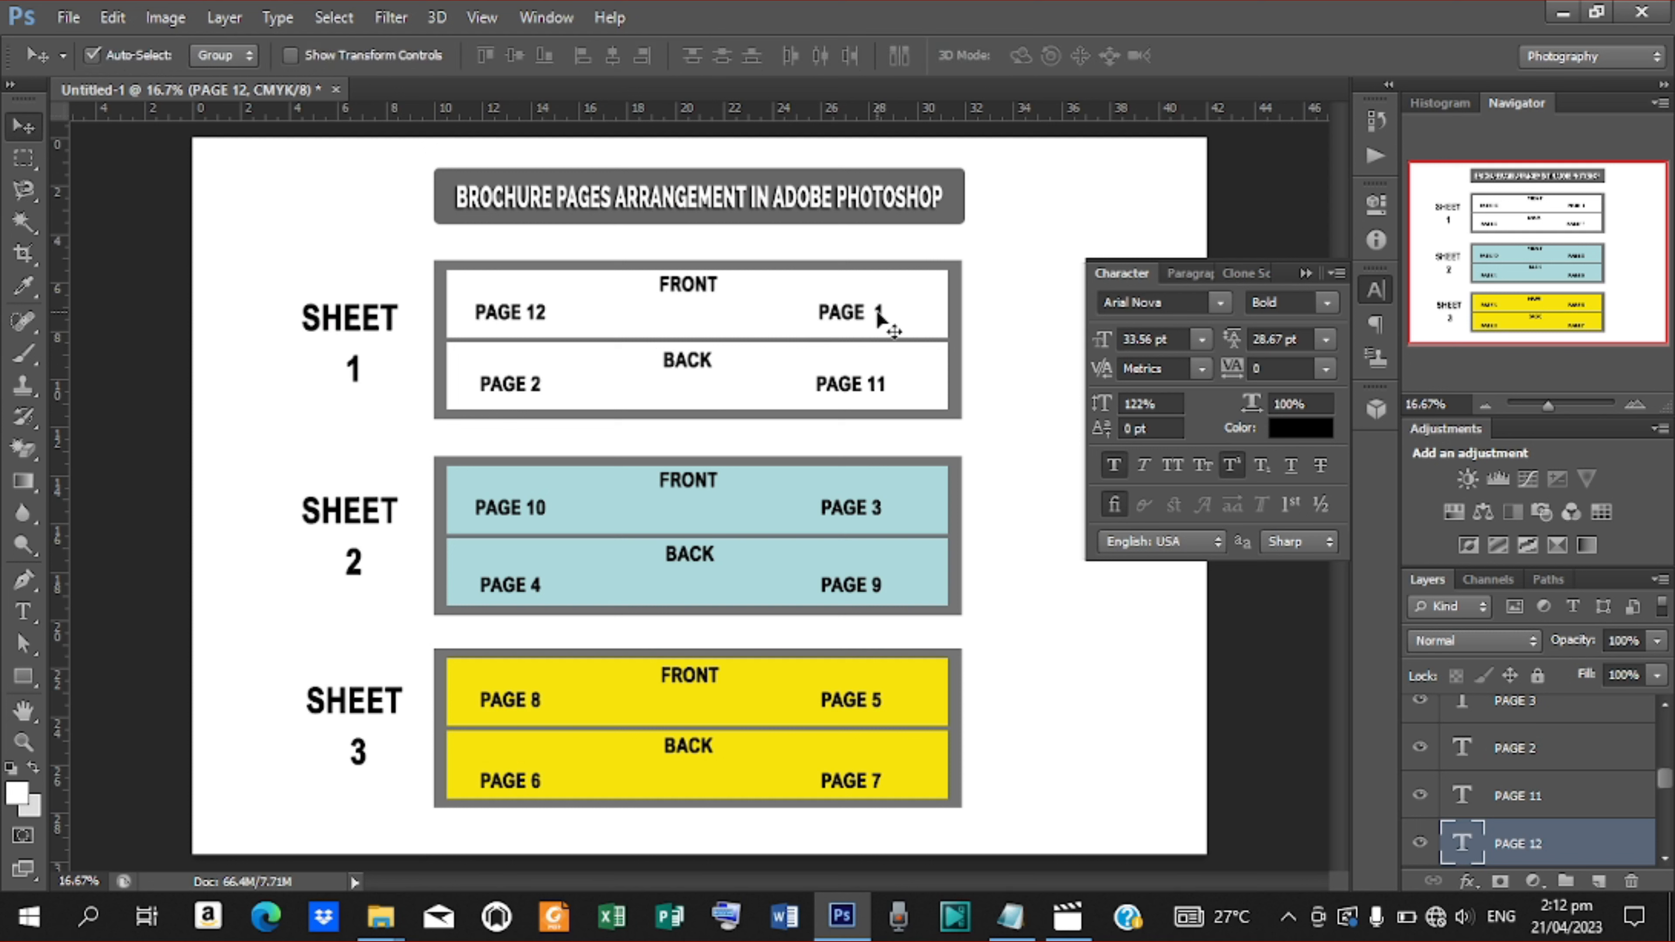